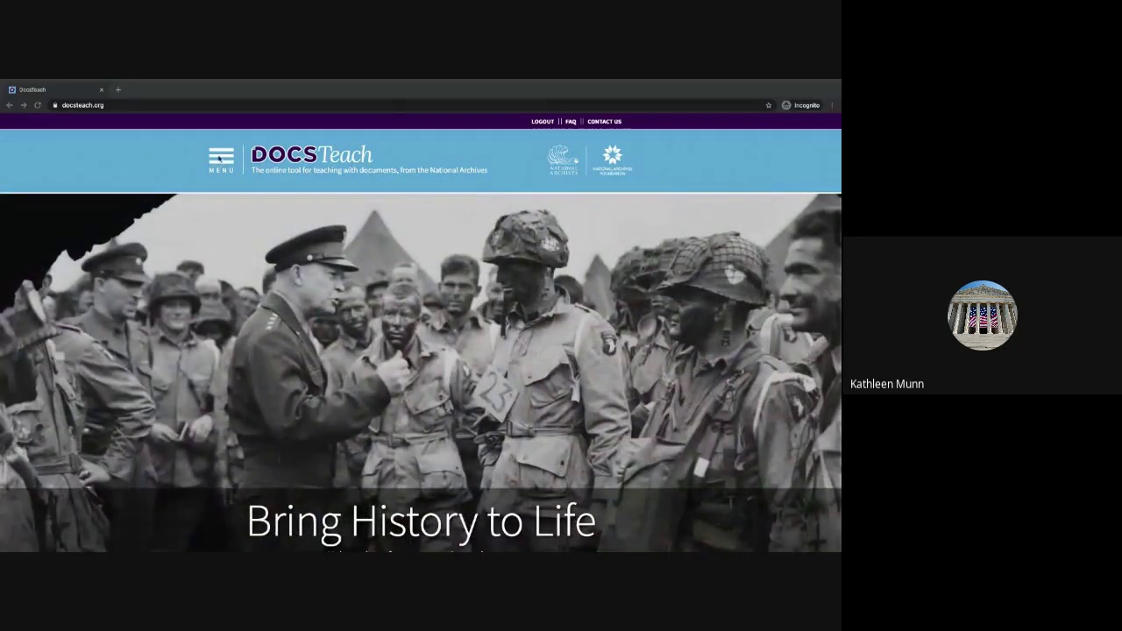
Open the Webinars resource page and review the sessions of the Getting Started with DocsTeach mini-webinar series
click(222, 166)
click(223, 167)
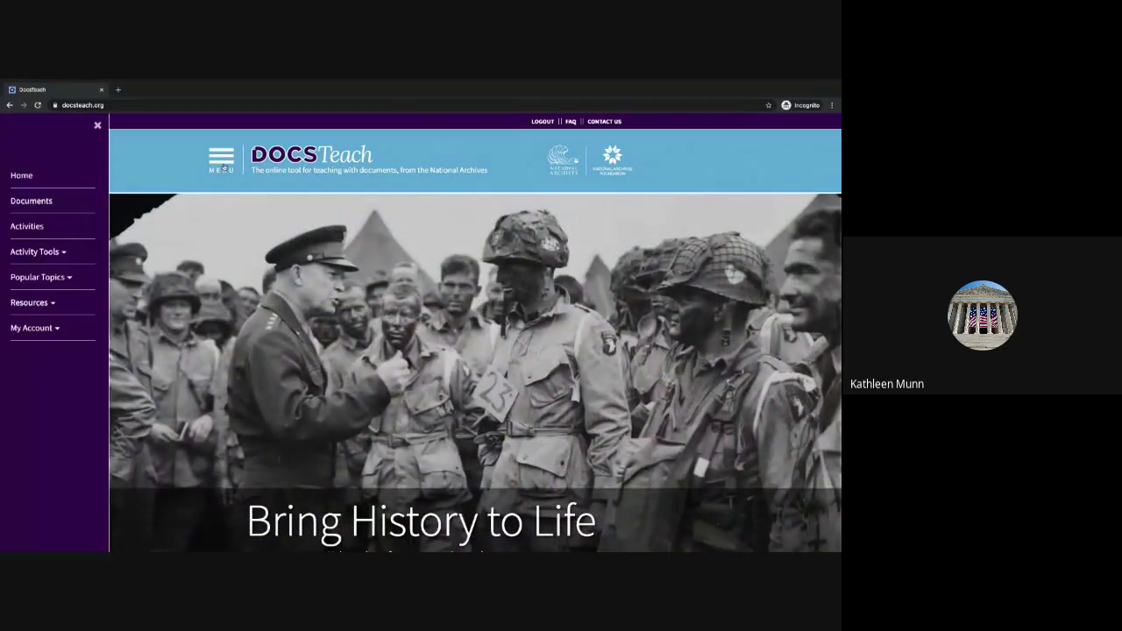
click(36, 302)
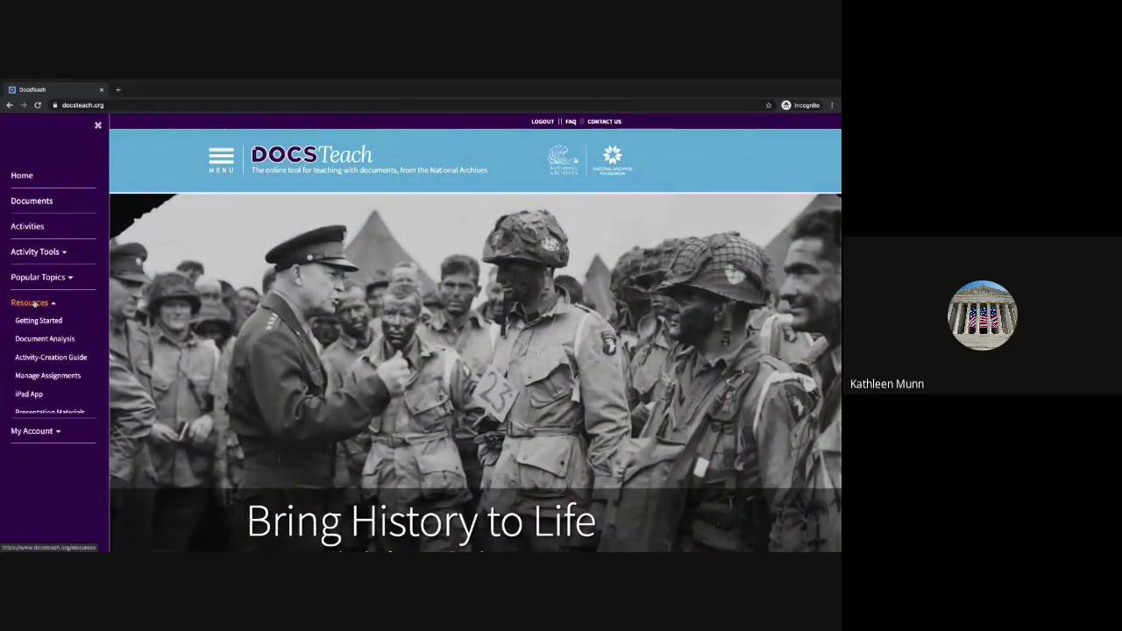
click(29, 431)
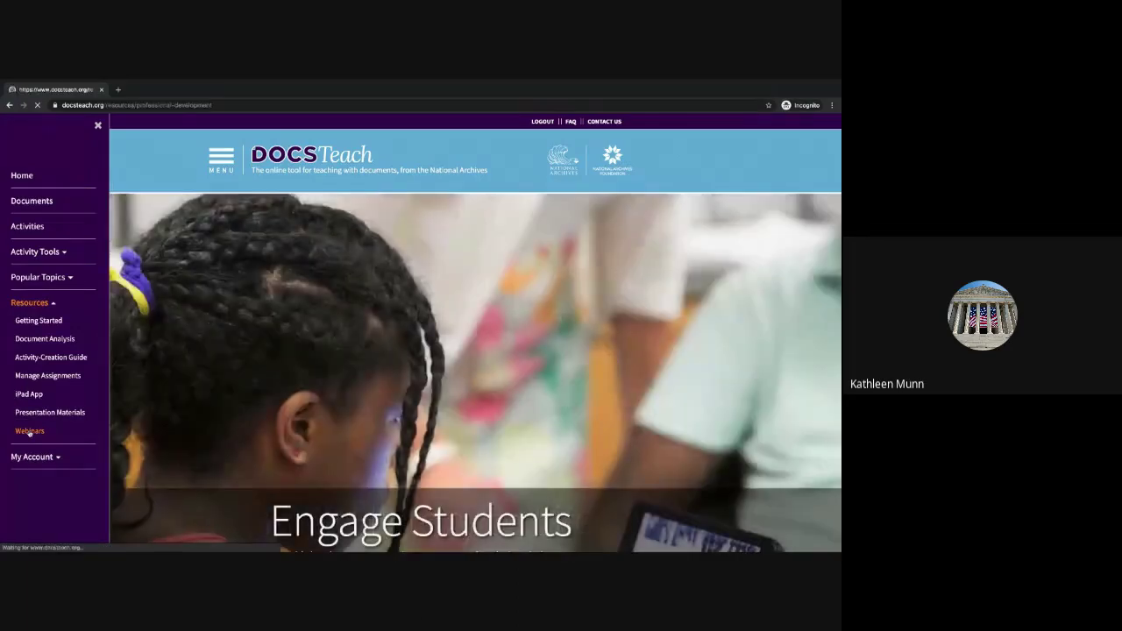
scroll(294, 410, down, 1)
scroll(294, 409, down, 5)
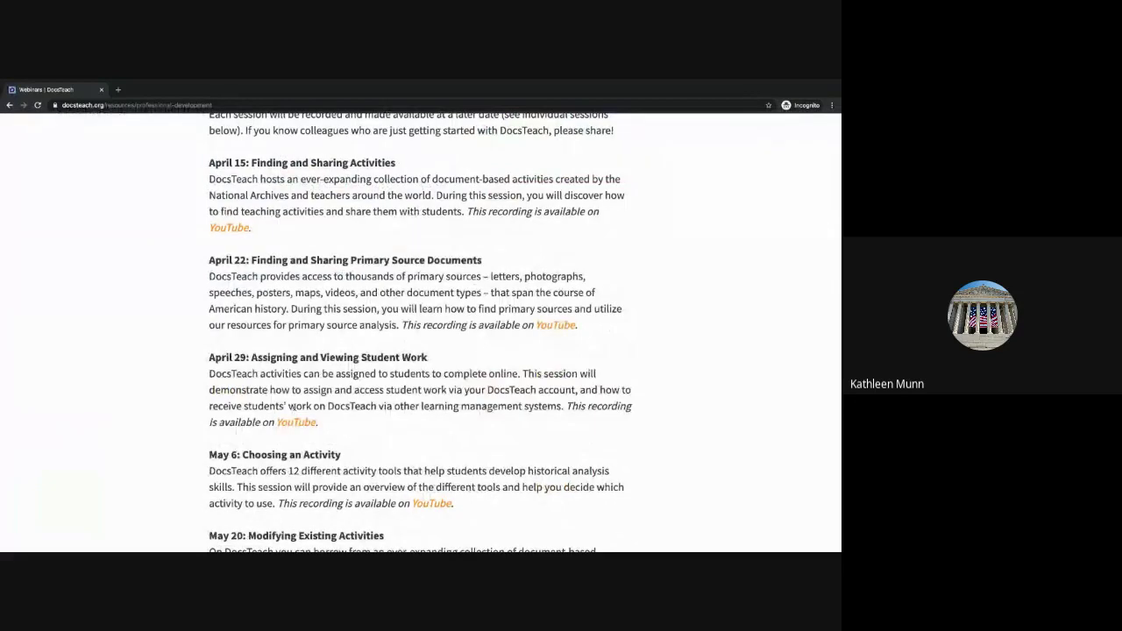
scroll(291, 406, up, 3)
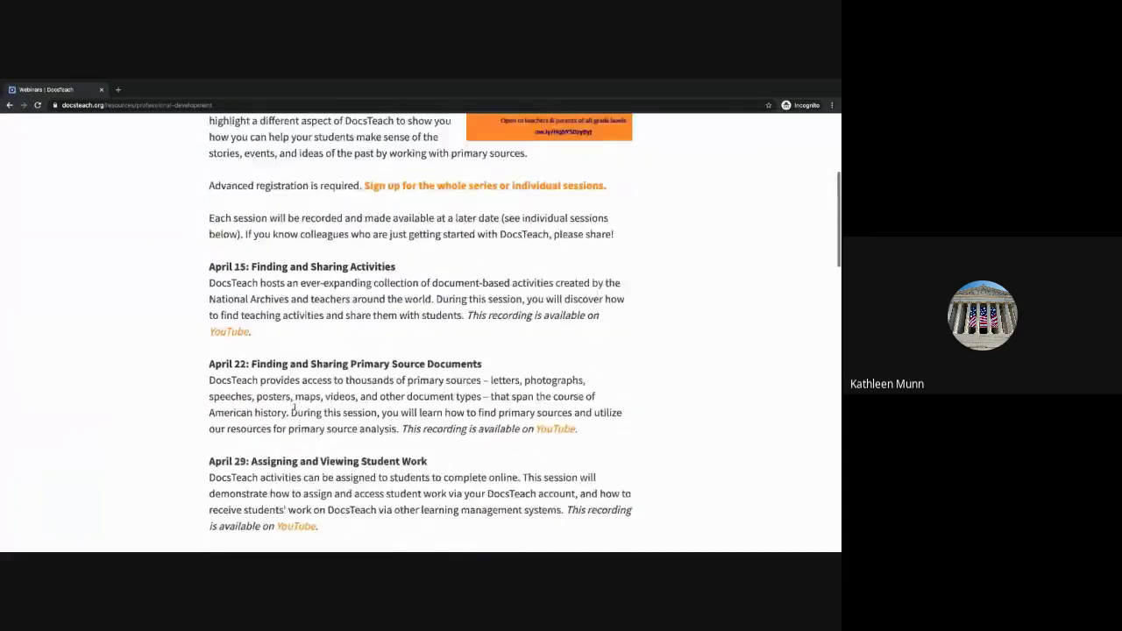
scroll(294, 406, down, 1)
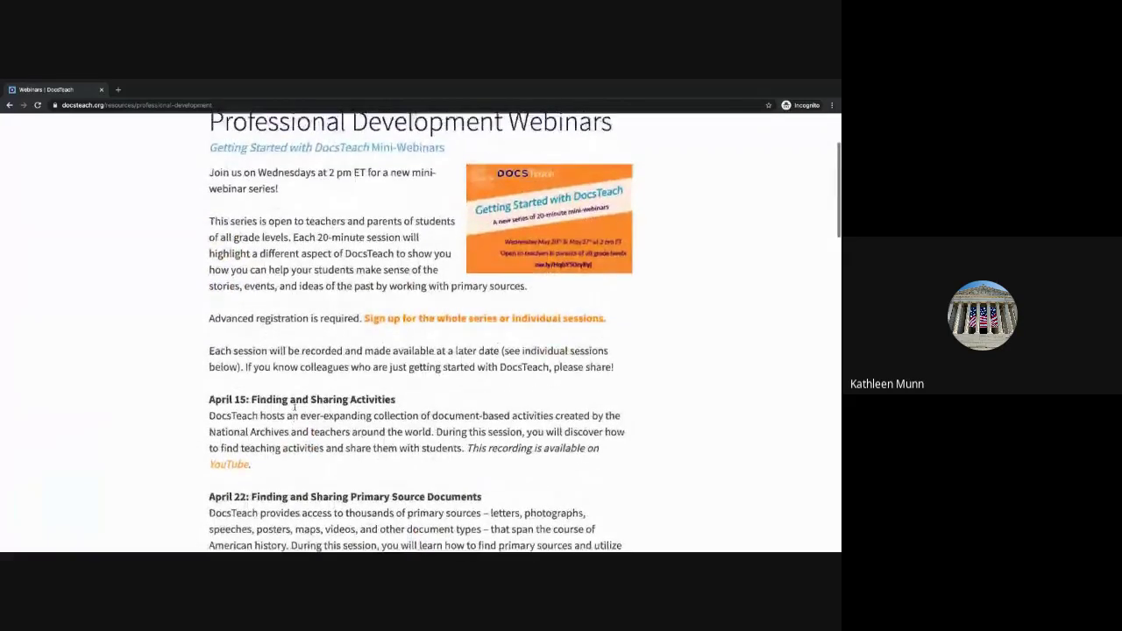
scroll(307, 322, up, 1)
scroll(307, 321, up, 2)
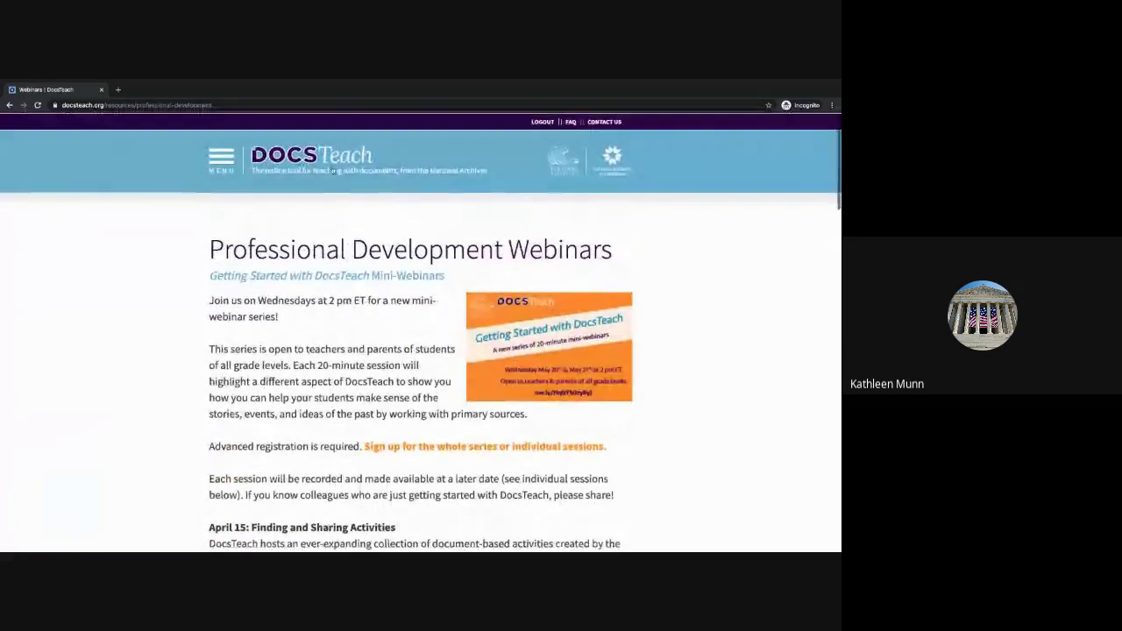
Return to the homepage, go to the primary source documents and search them for "pearl harbor radar plot"
click(334, 161)
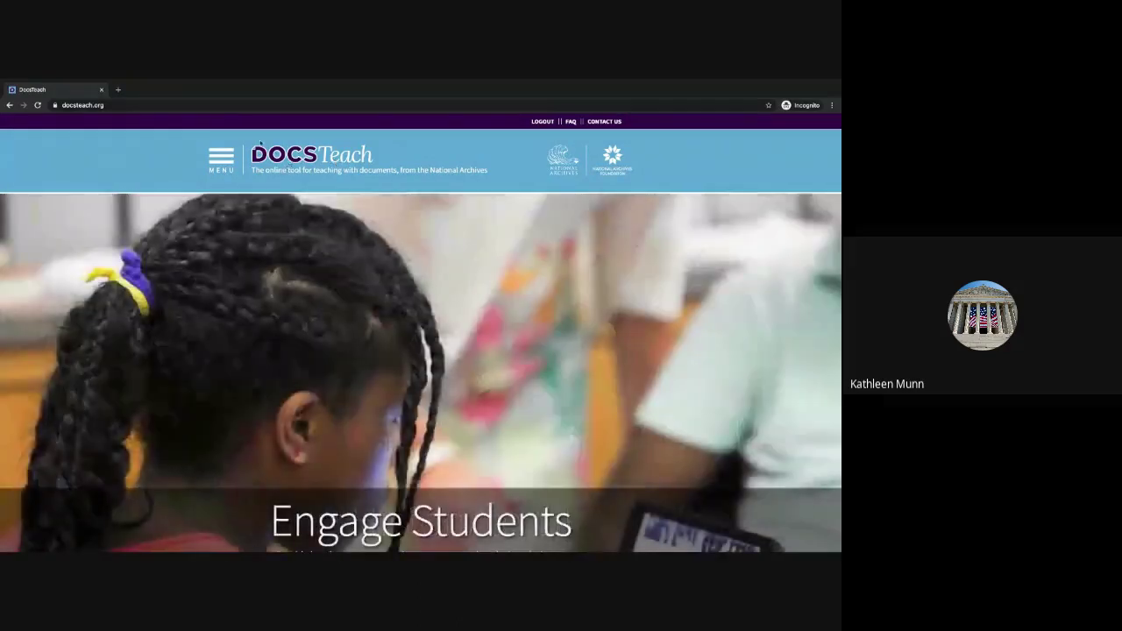
scroll(400, 350, down, 2)
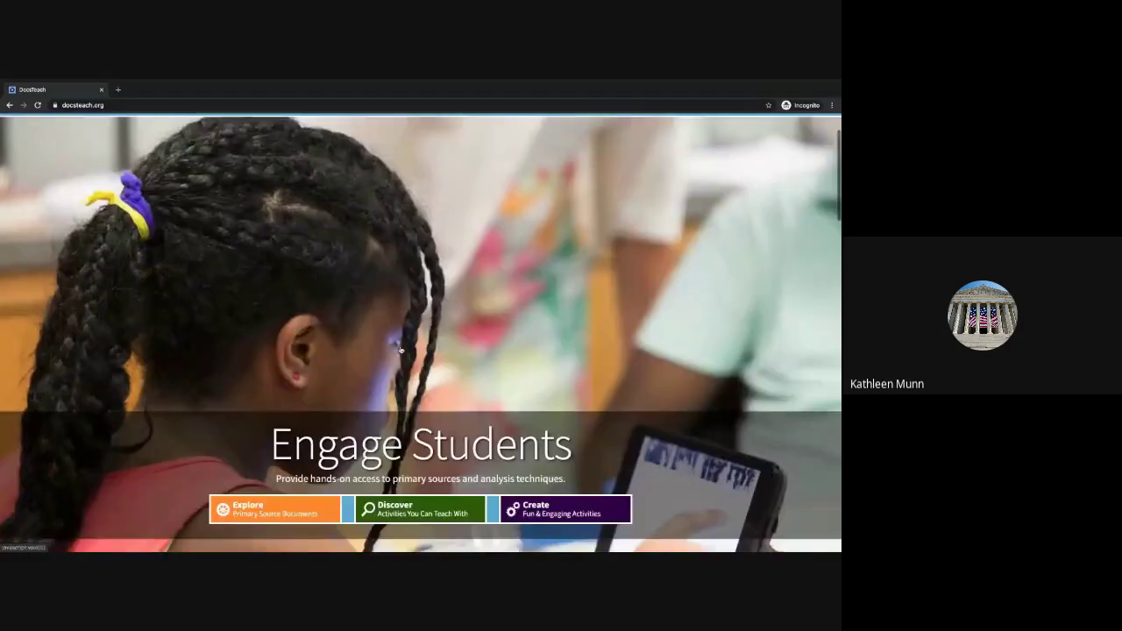
click(285, 486)
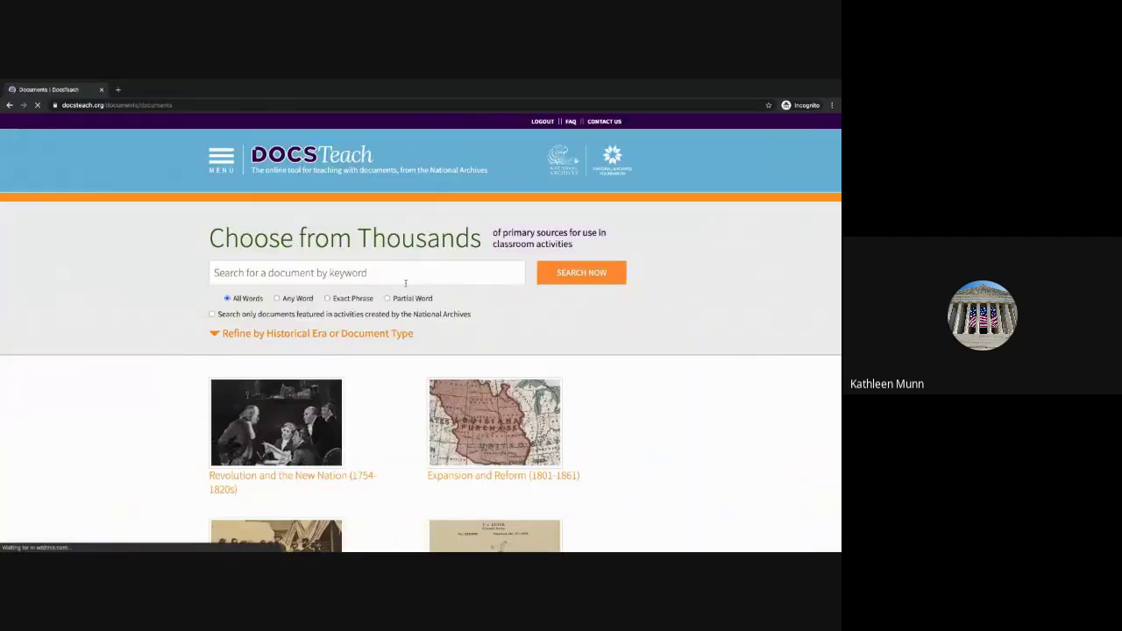
click(407, 277)
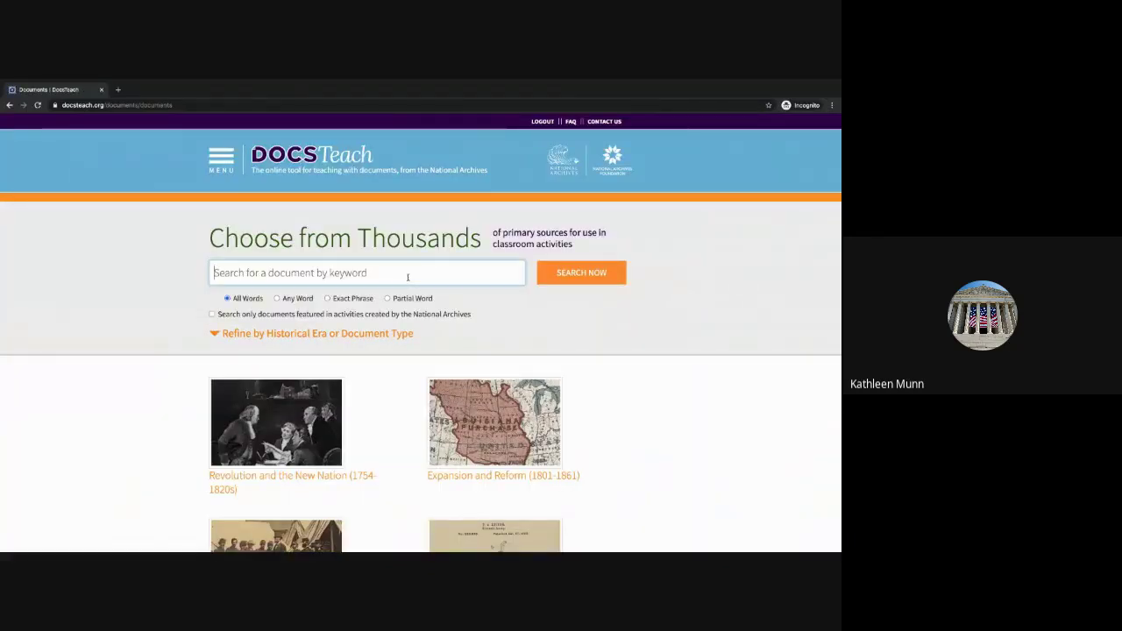
text(pearl harbo)
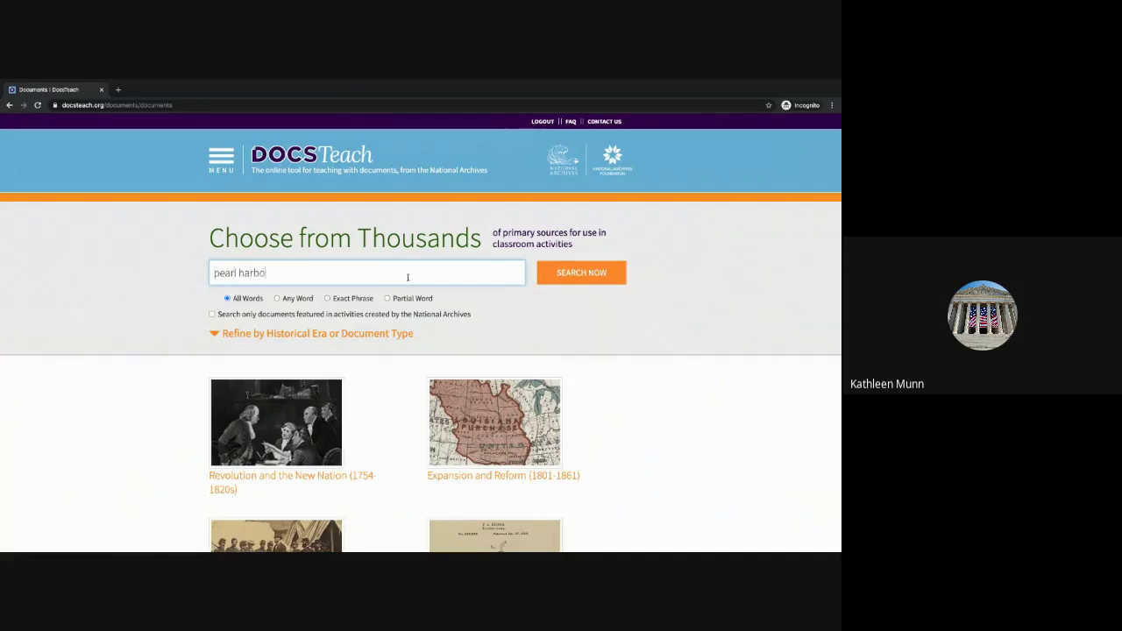
text(r radar plot)
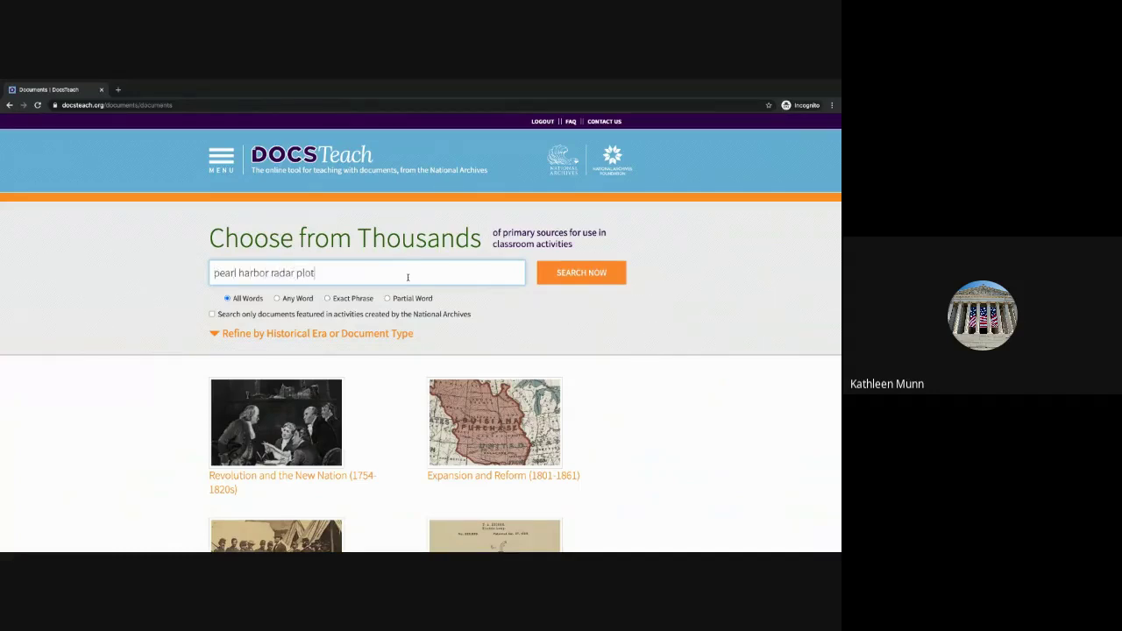
click(572, 279)
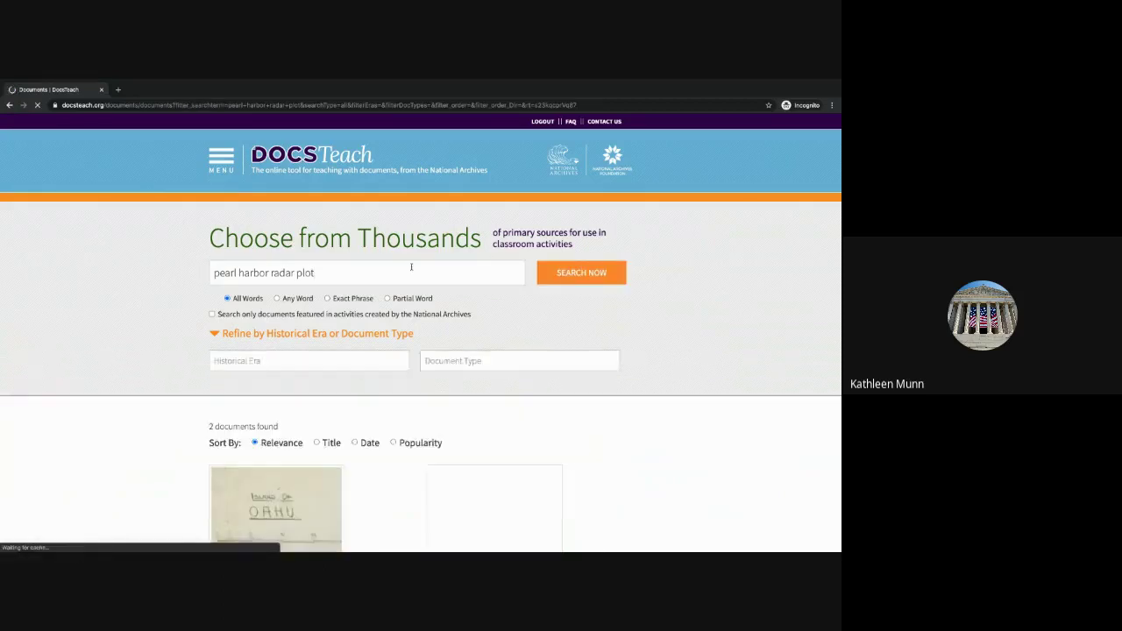
Open the document "Radar Plot from Station Opana, Pearl Harbor, Hawaii" and add all its pages to a new activity
click(266, 462)
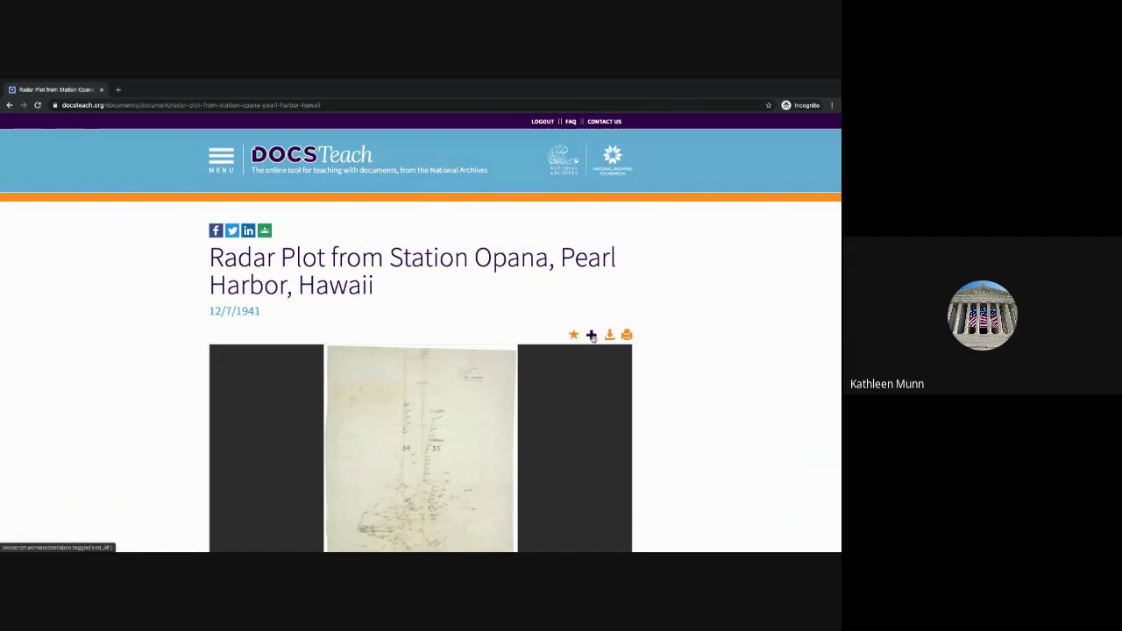
click(592, 338)
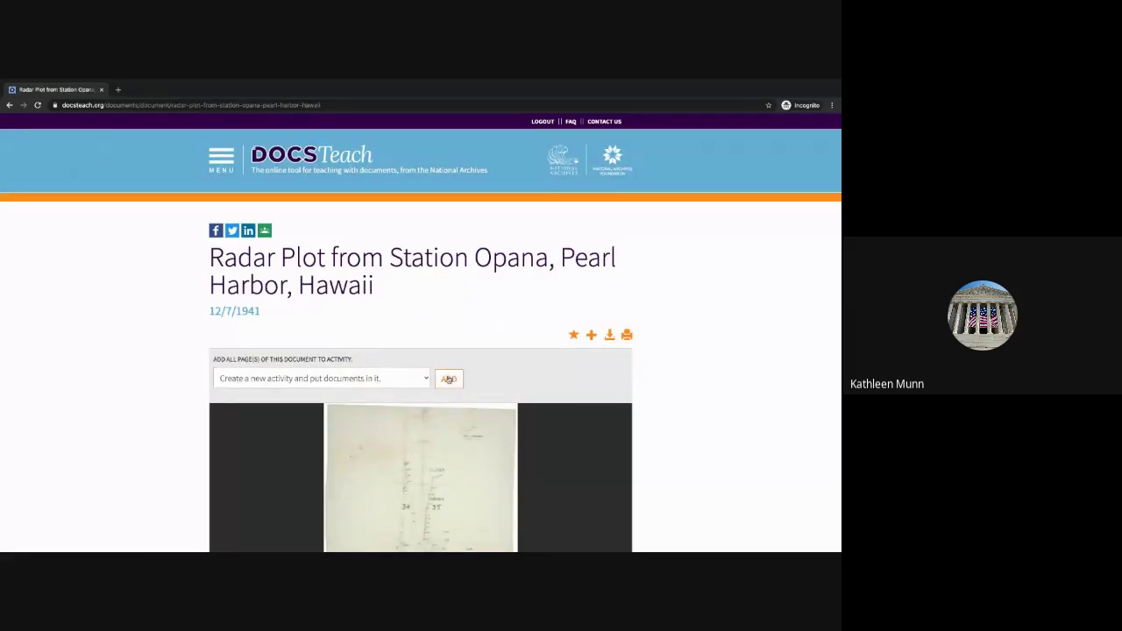
click(448, 378)
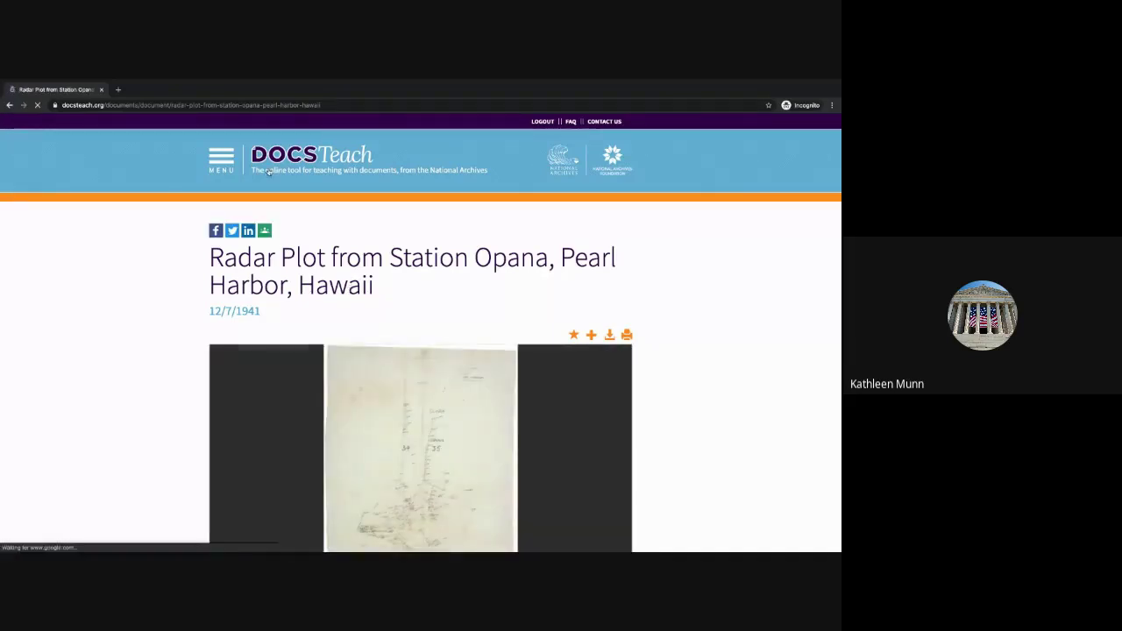
Go to My Activities and open the unpublished activity created on May 27, 2020 for editing
click(220, 154)
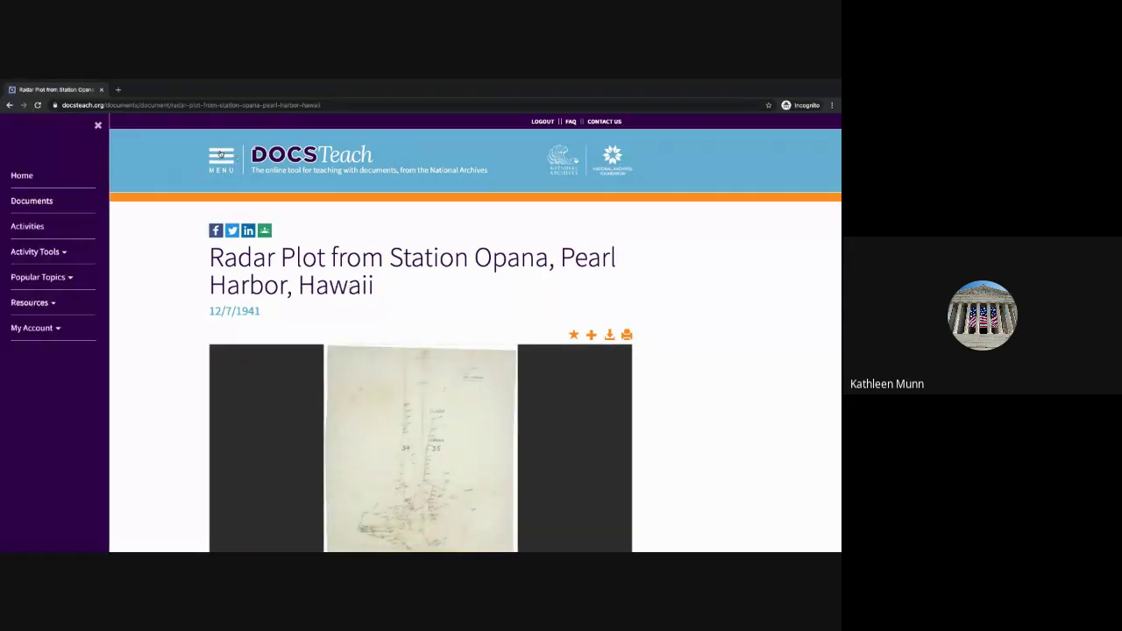
click(29, 329)
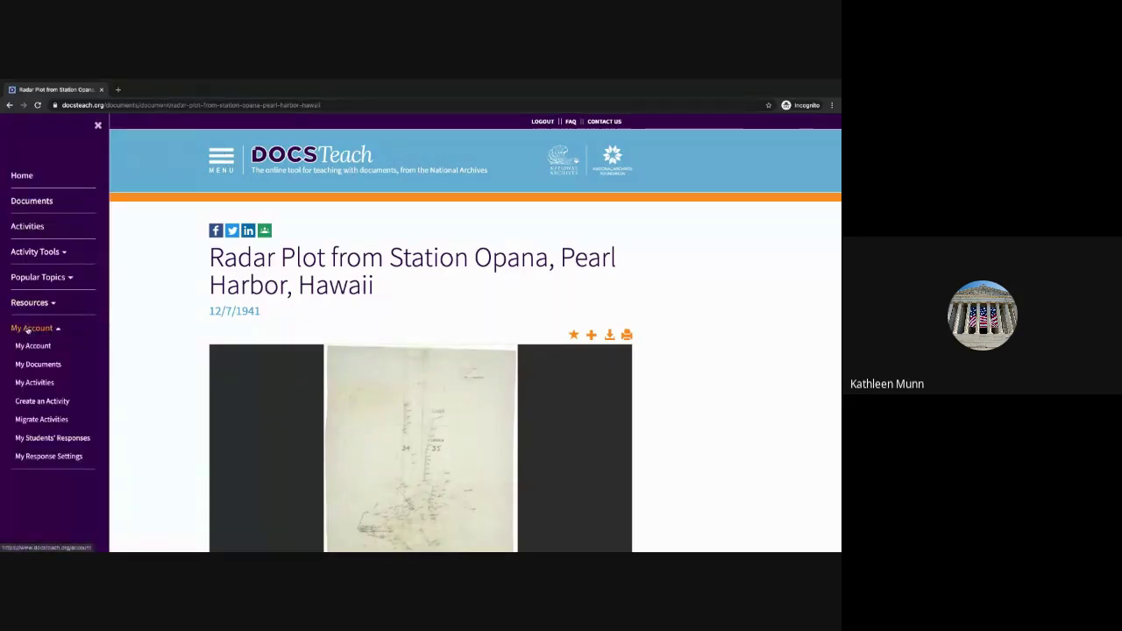
click(34, 383)
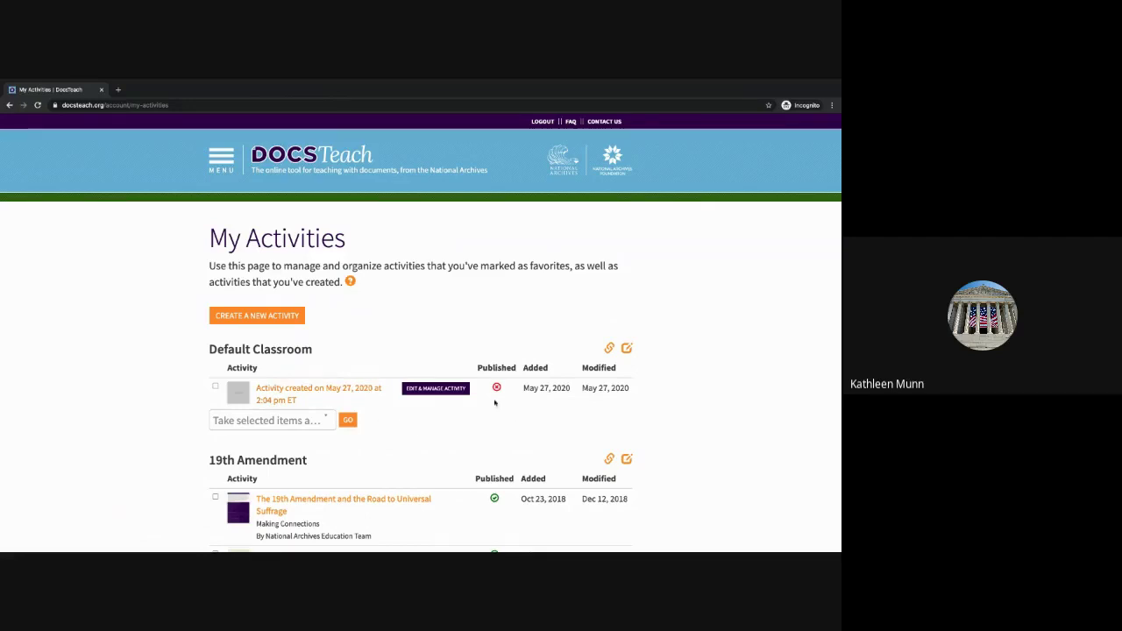
click(445, 393)
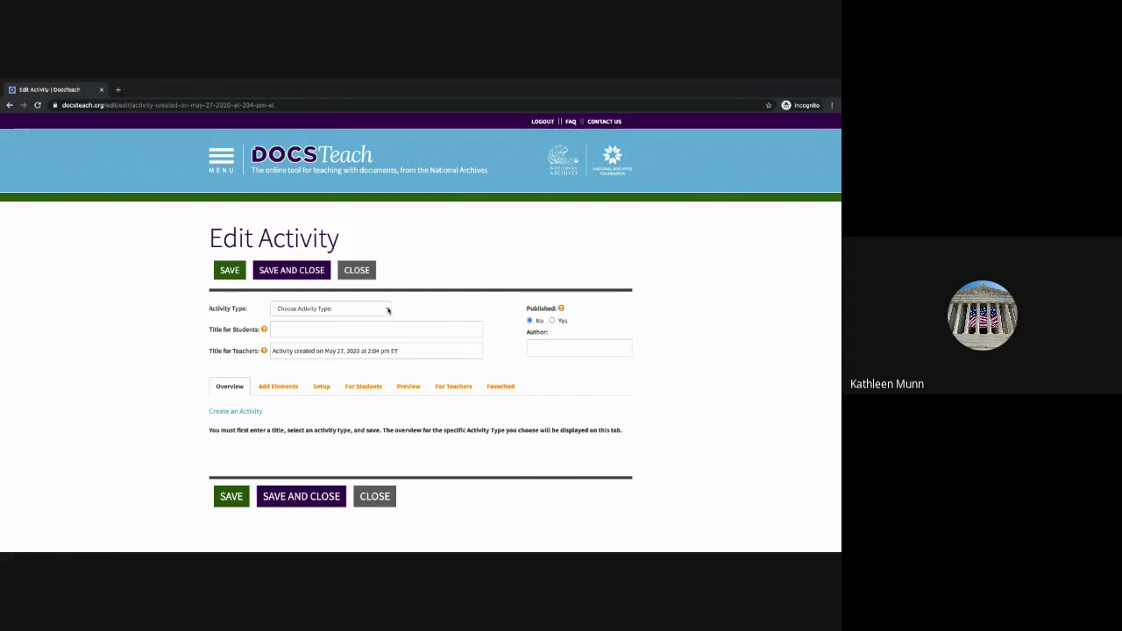
Set the activity type to Analyzing Documents and the title for students to "Analyzing Evidence of the Pearl Harbor Attack"
click(388, 310)
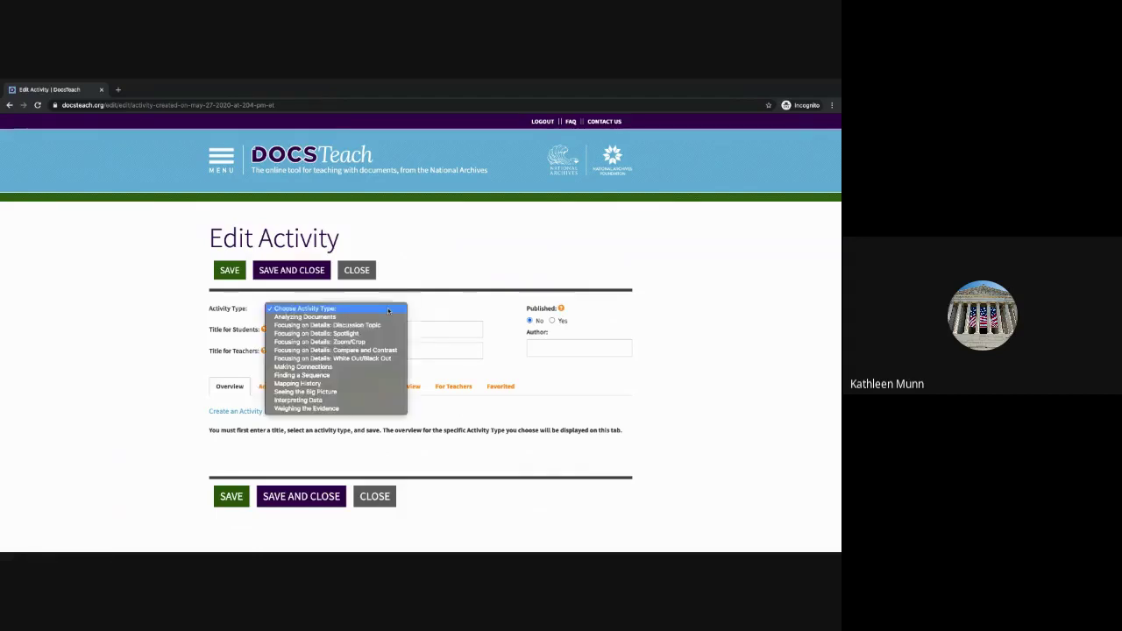
click(387, 316)
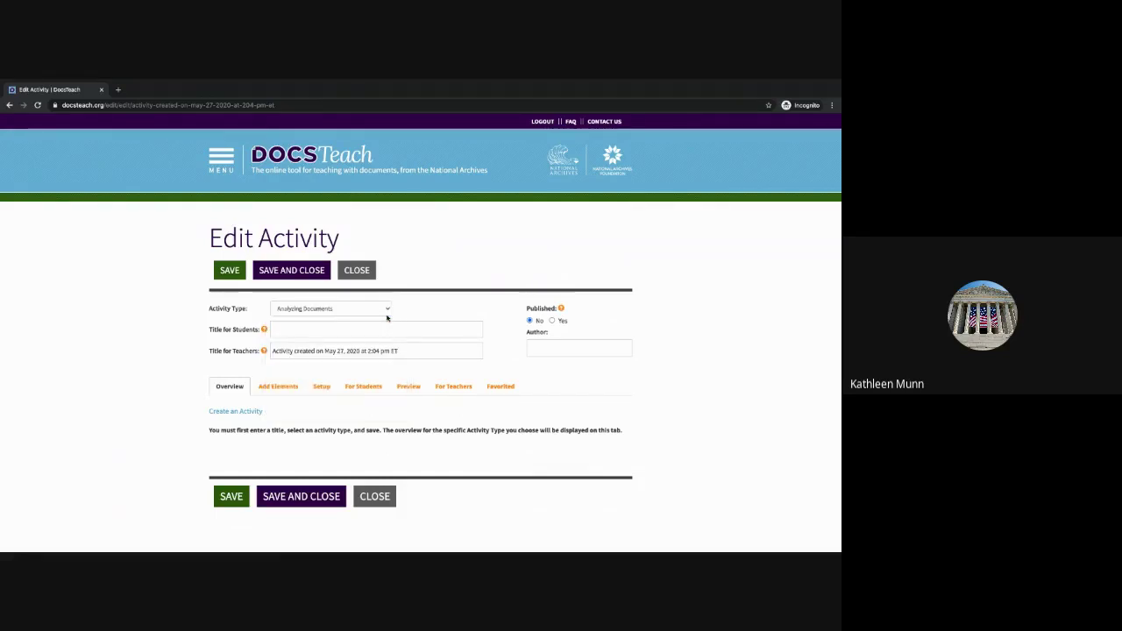
click(346, 329)
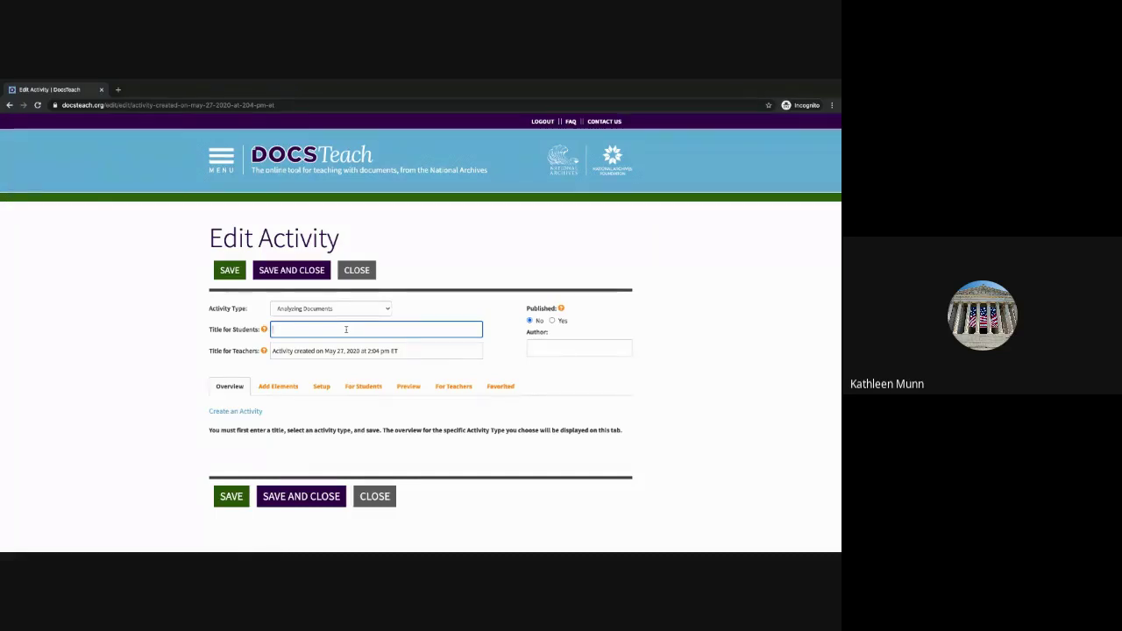
text(Analyz)
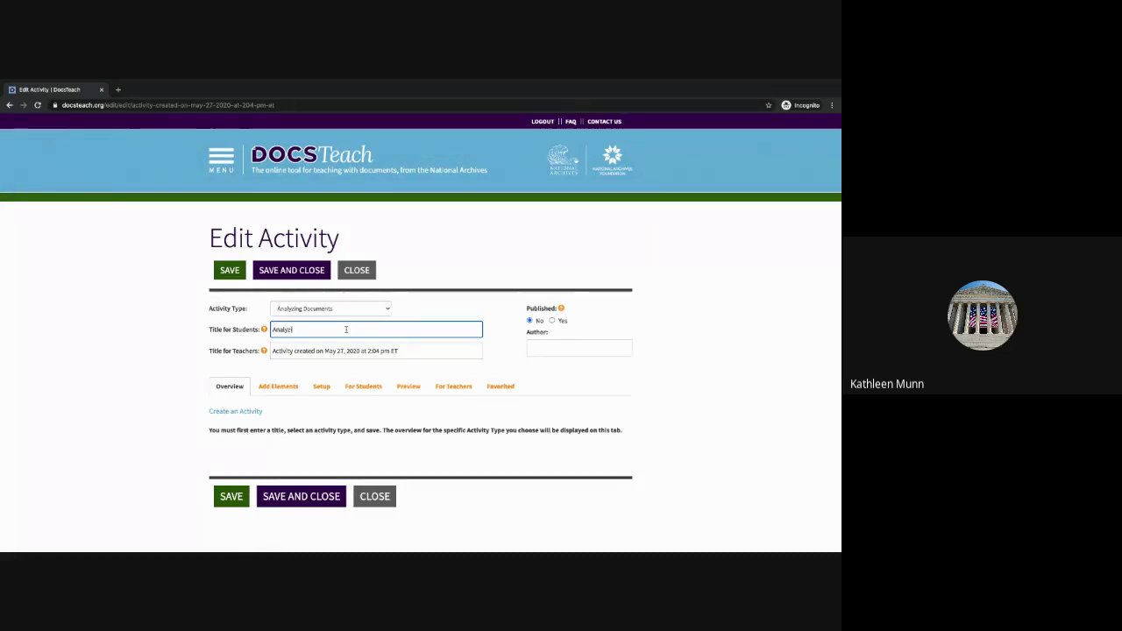
text(ing Evid)
text(ence of the Great)
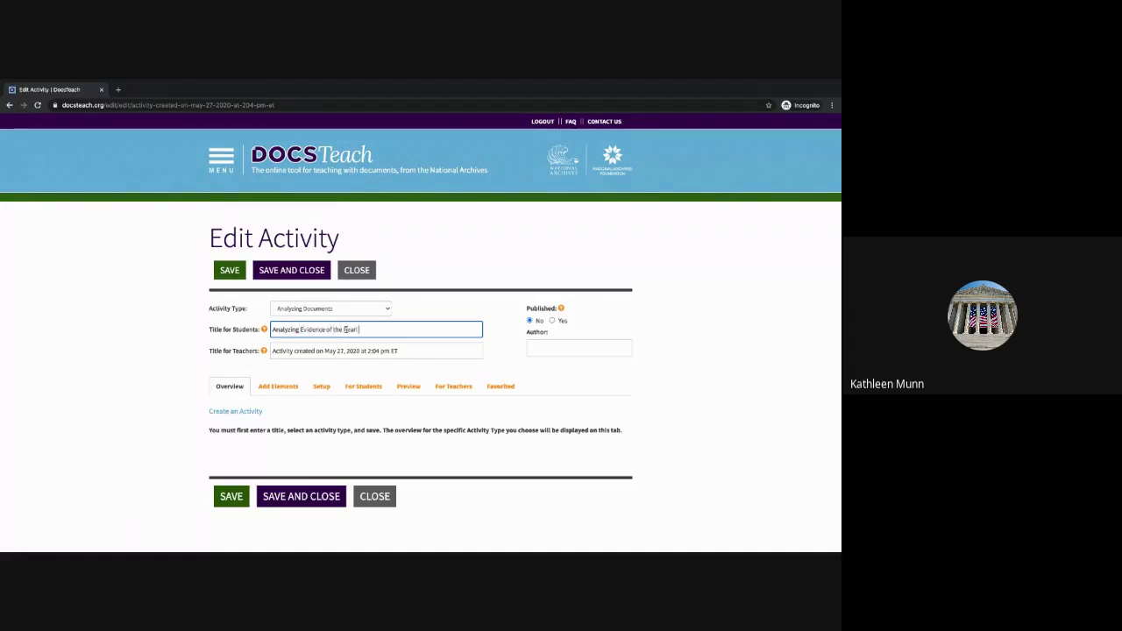
text( Harbor Attack)
Copy the student title "Analyzing Evidence of the Pearl Harbor Attack" into the title for teachers and save the activity
key(ctrl+a)
key(ctrl+c)
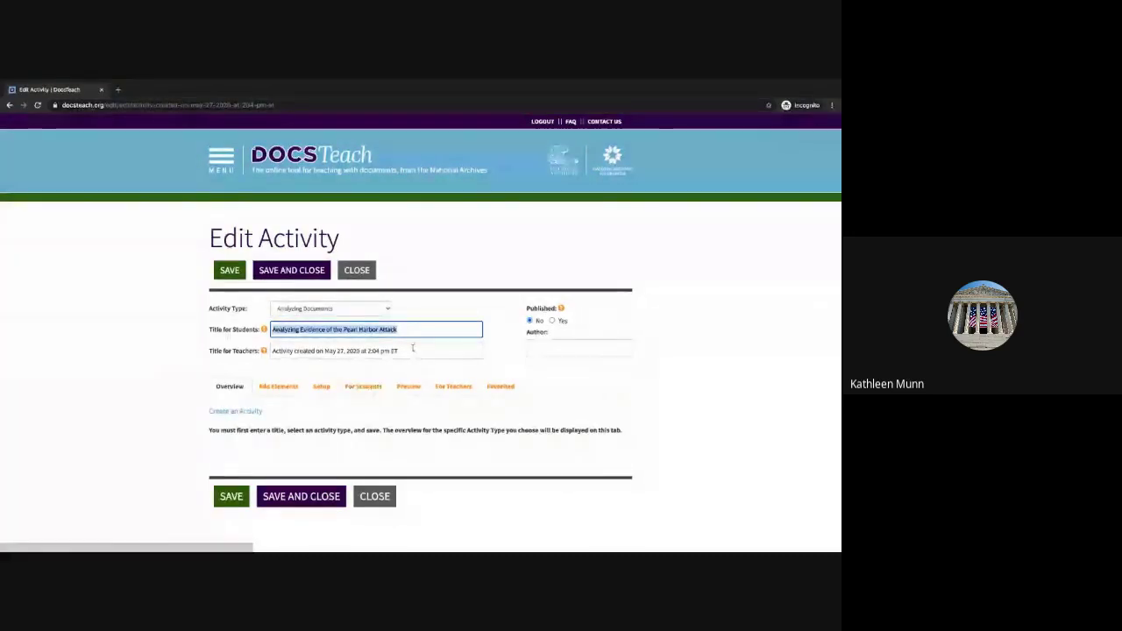
key(Tab)
key(ctrl+v)
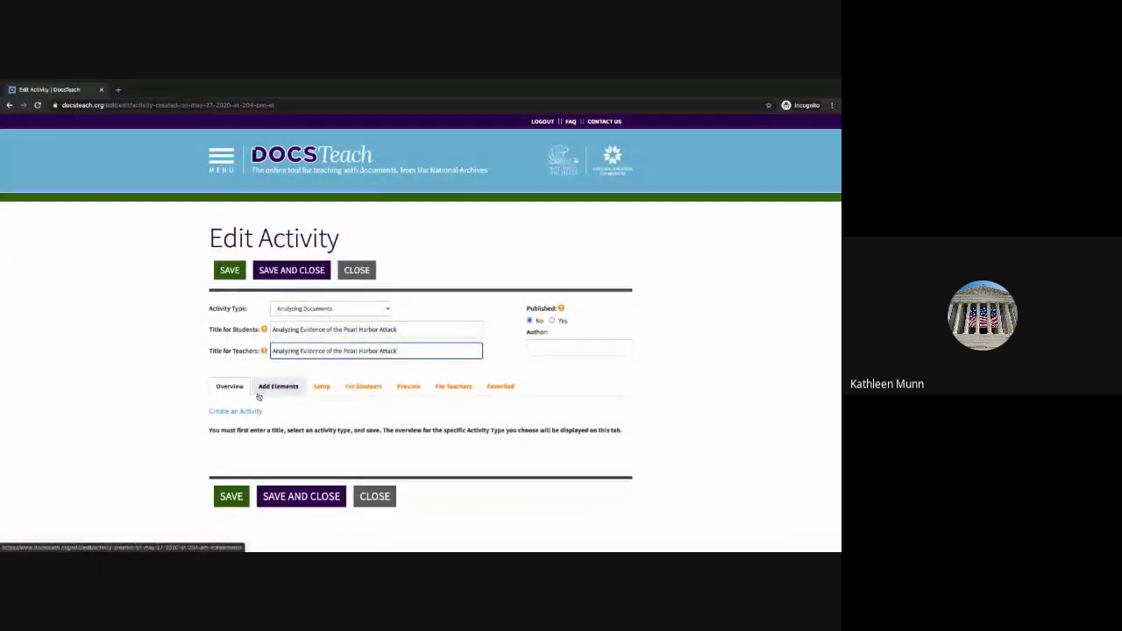
scroll(254, 421, down, 1)
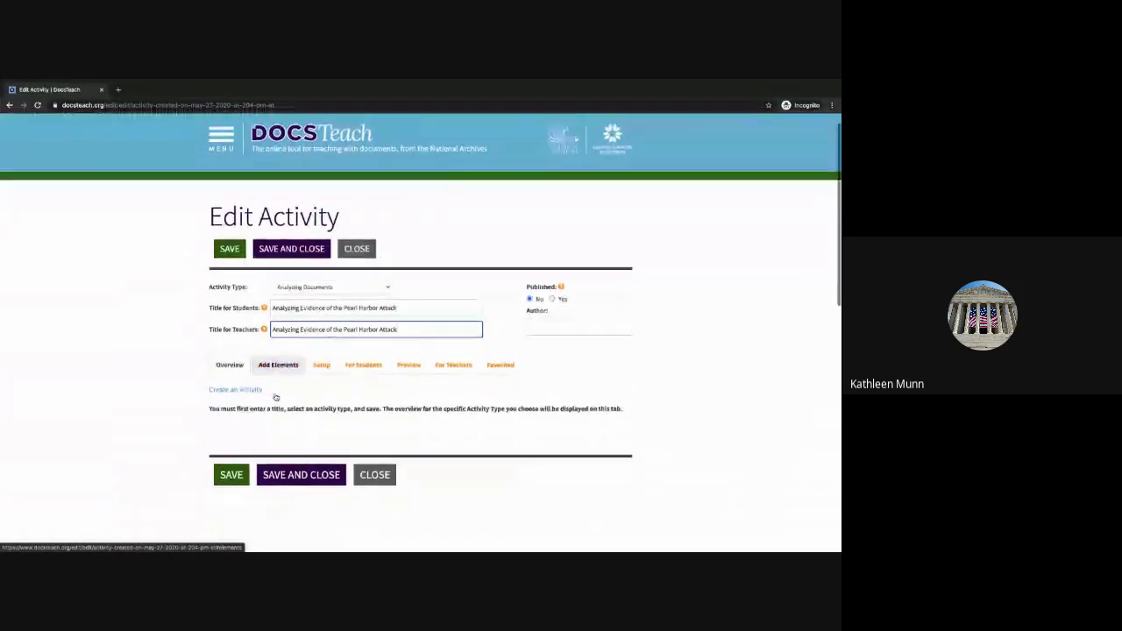
click(230, 472)
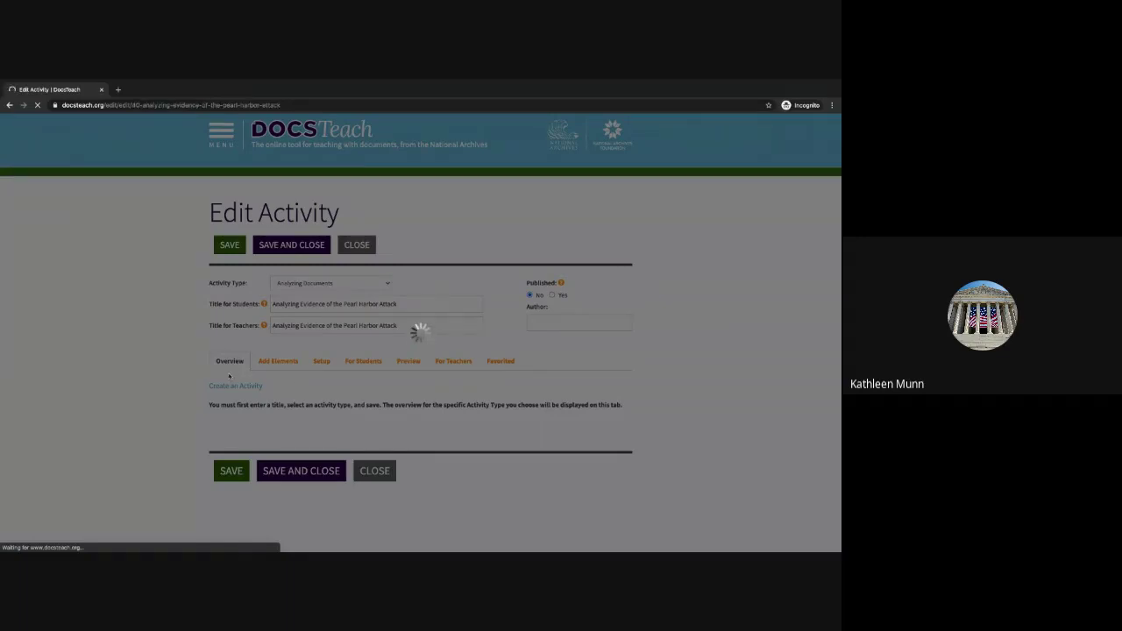
Select the radar plot in the activity's elements and view the actions available for selected items
scroll(258, 453, down, 1)
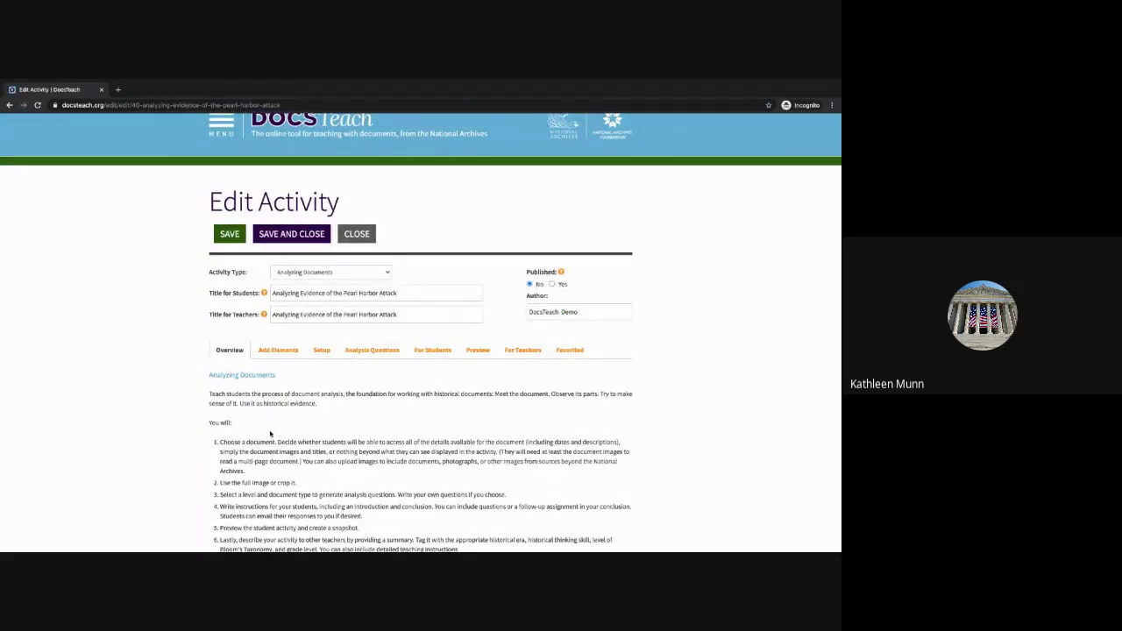
click(279, 351)
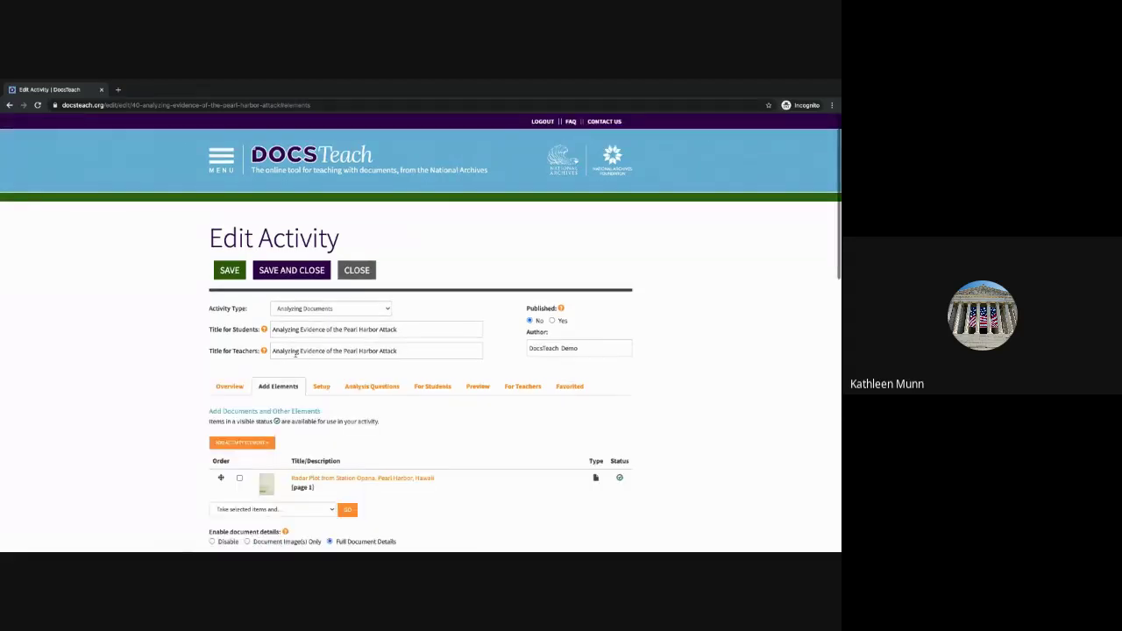
scroll(295, 372, down, 1)
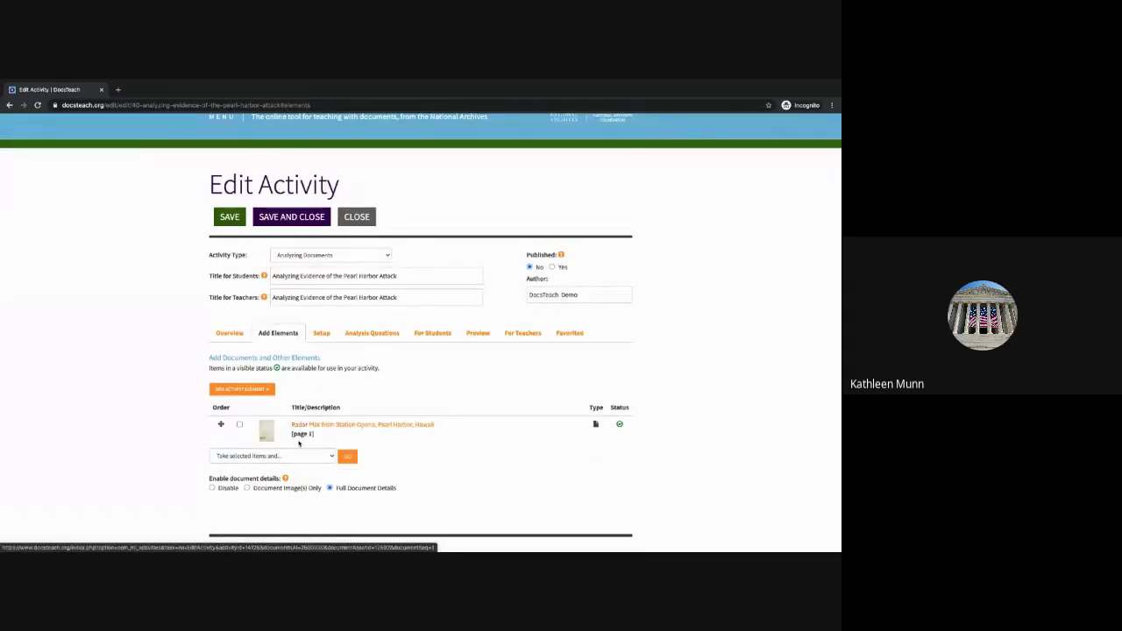
scroll(294, 412, down, 1)
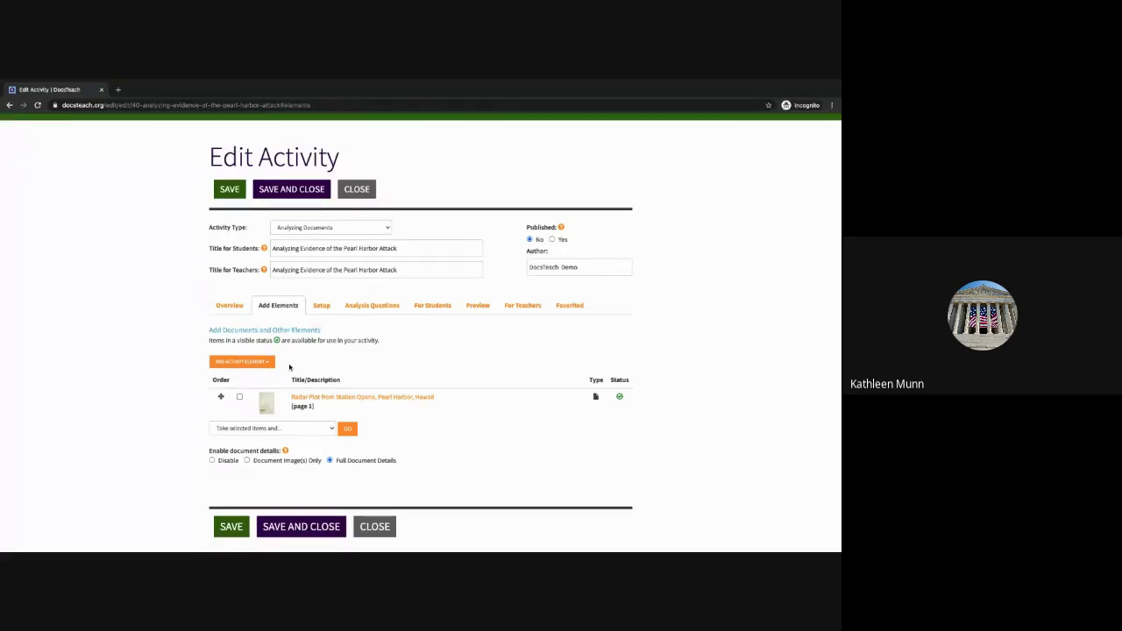
click(240, 397)
click(251, 428)
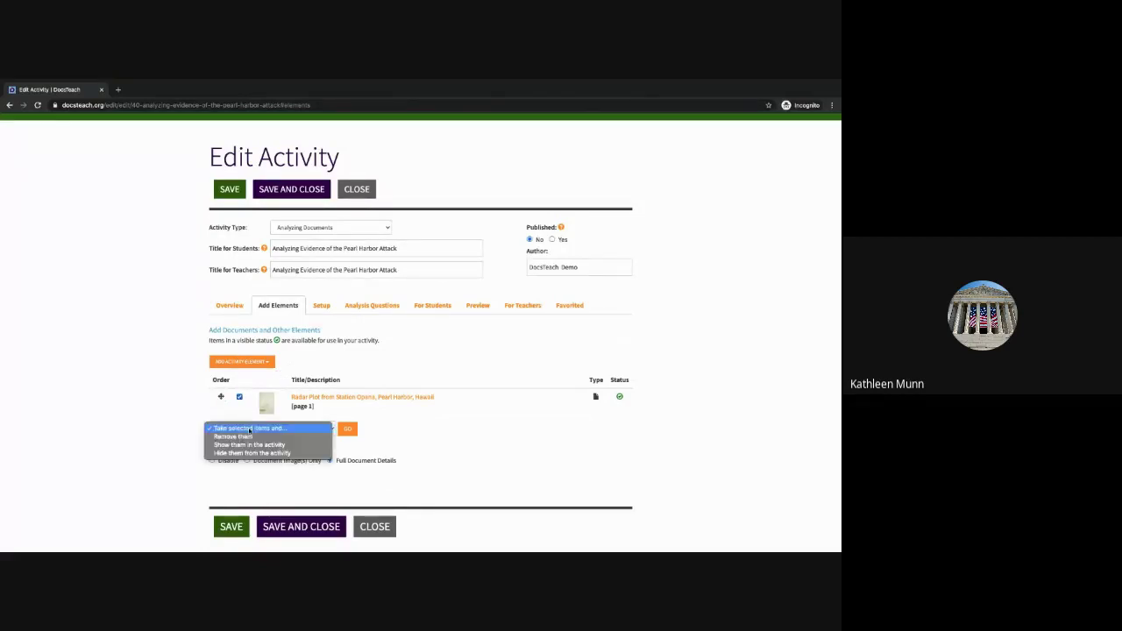
click(393, 371)
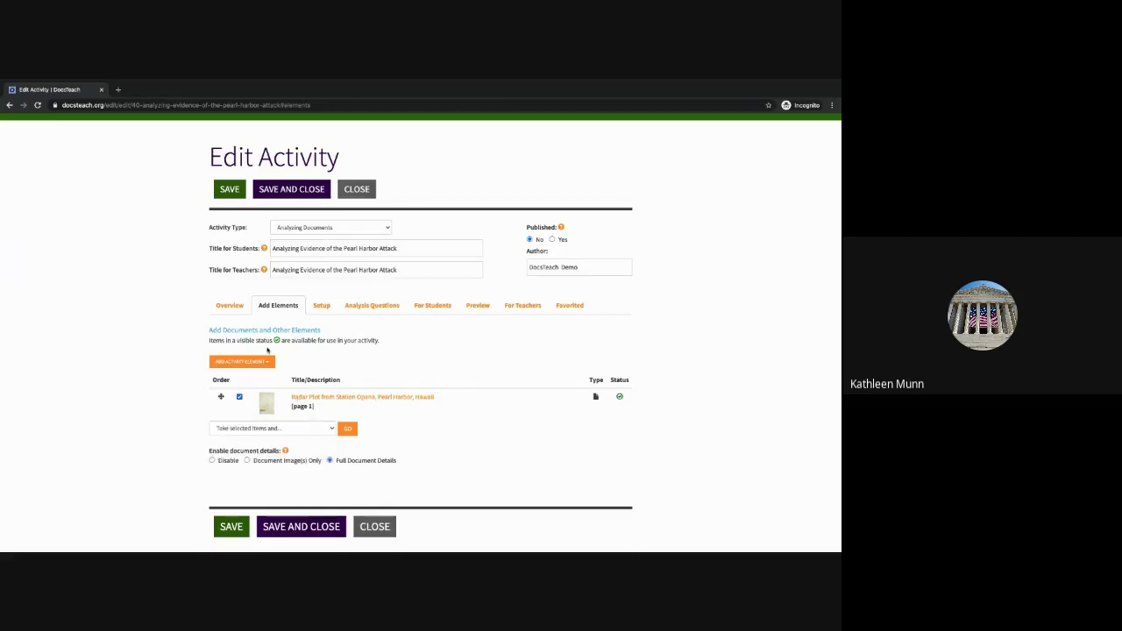
View the types of activity elements that can be added, then save the activity
click(259, 364)
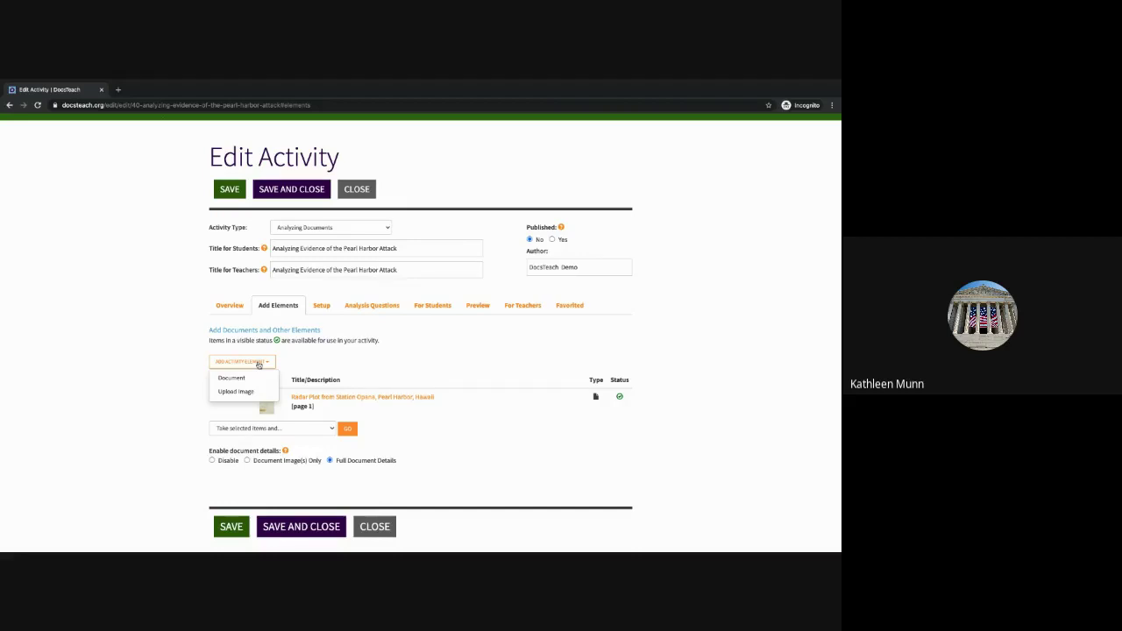
click(394, 367)
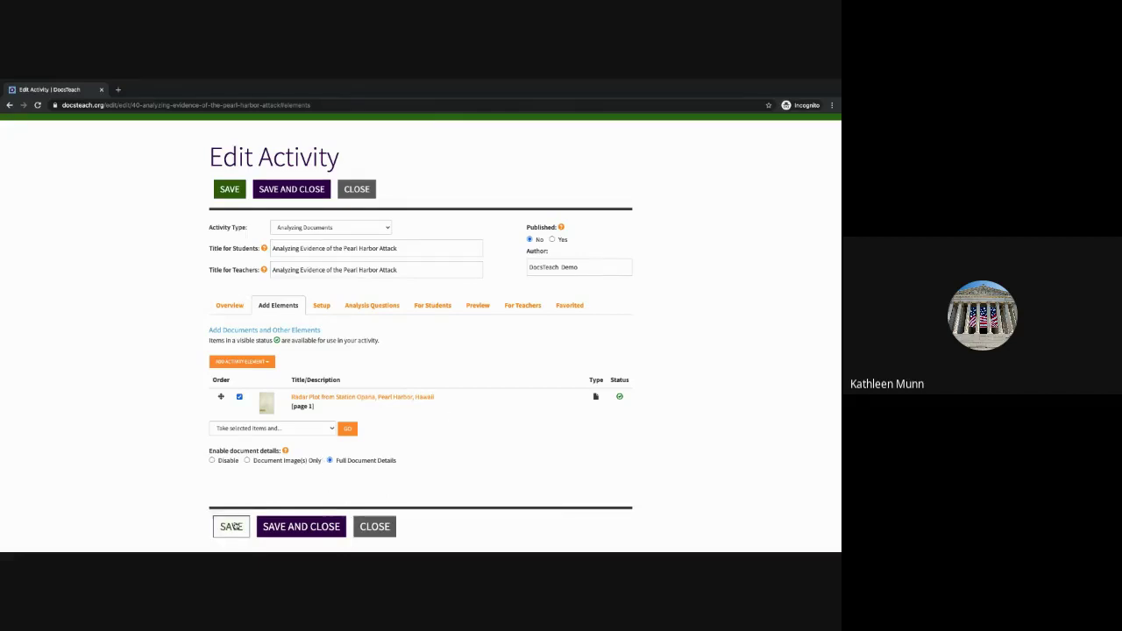
click(233, 527)
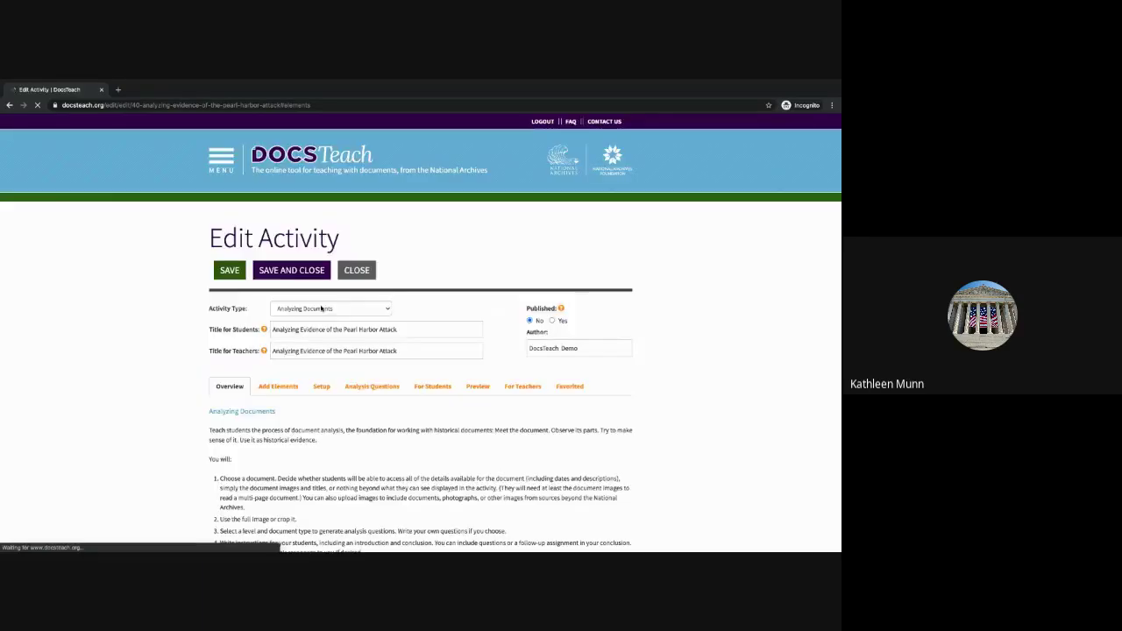
Set up the activity with the Station Opana radar plot as the presented document, use its full image and save
click(323, 211)
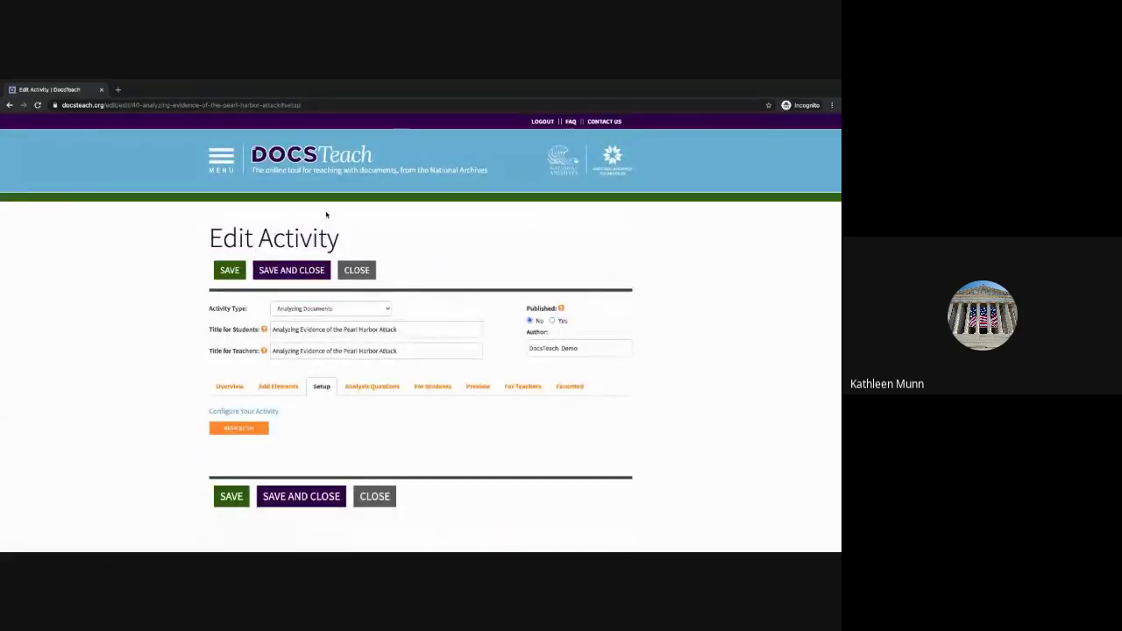
click(239, 430)
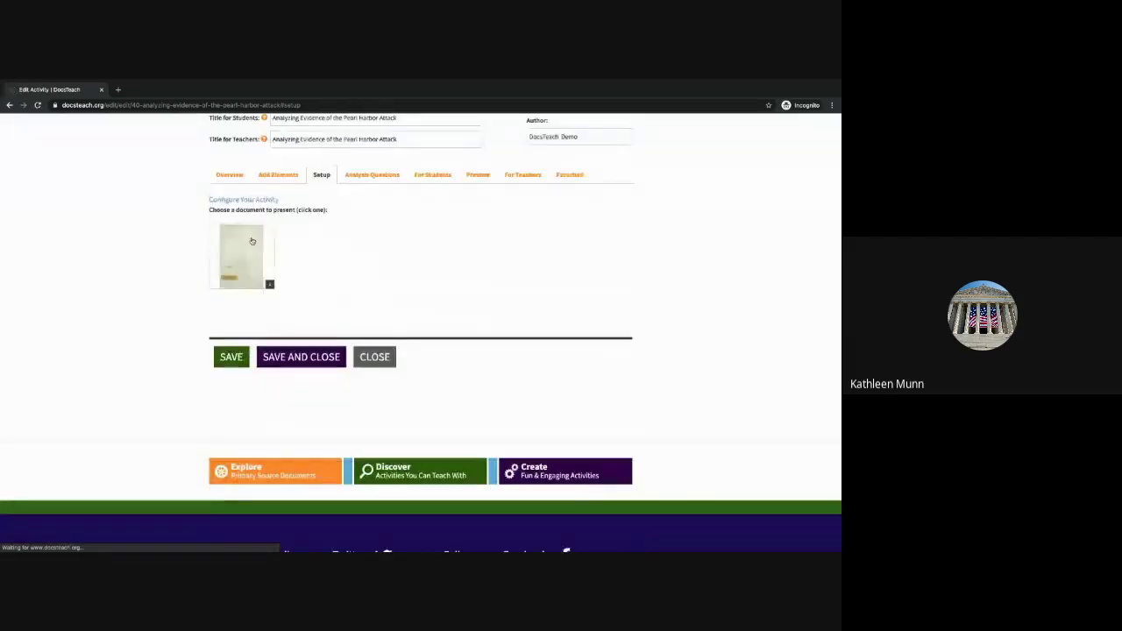
click(251, 241)
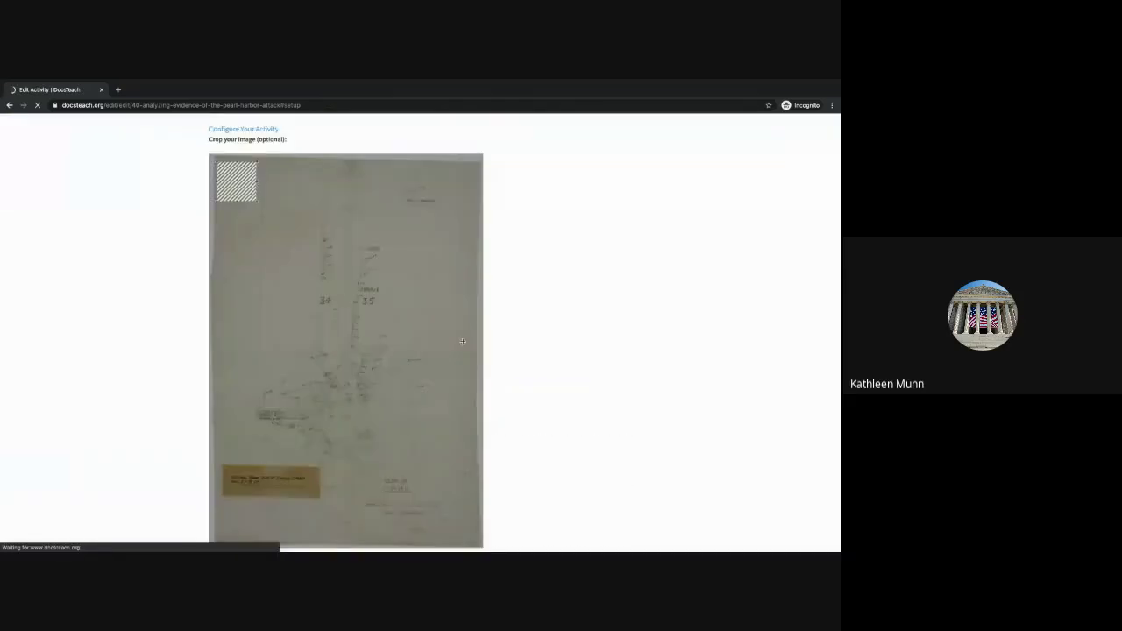
scroll(506, 379, down, 2)
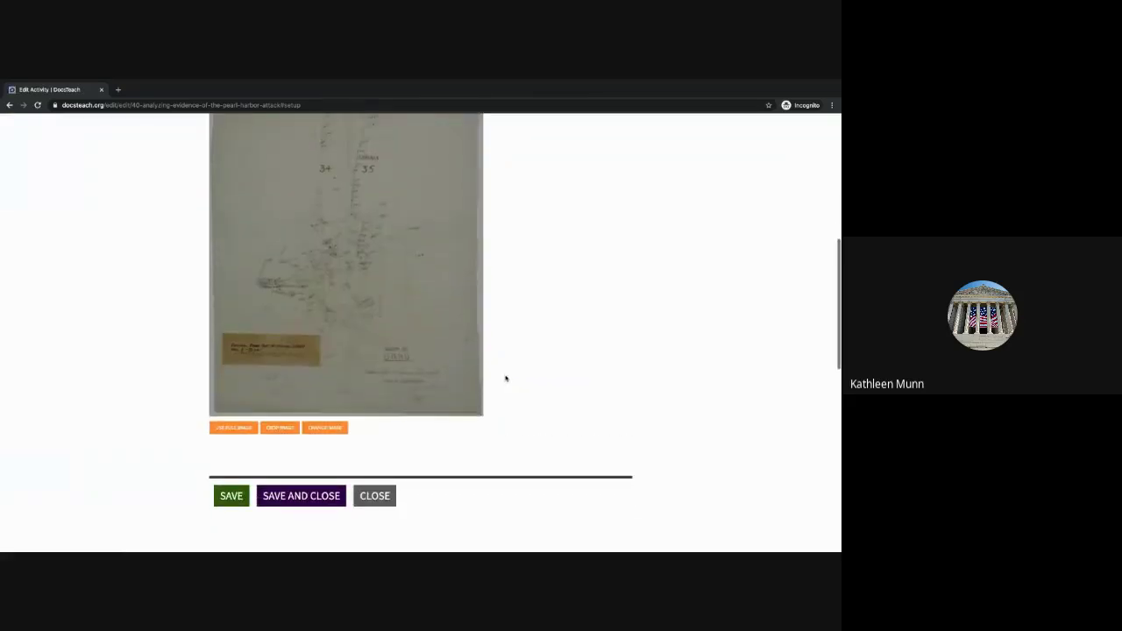
click(248, 433)
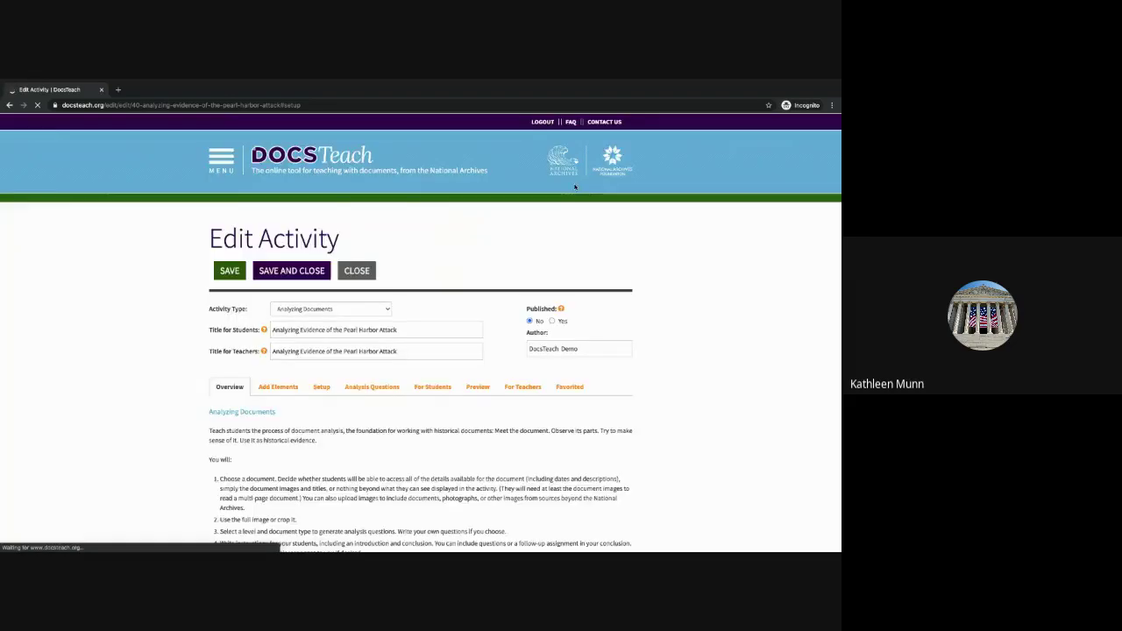
scroll(171, 305, down, 10)
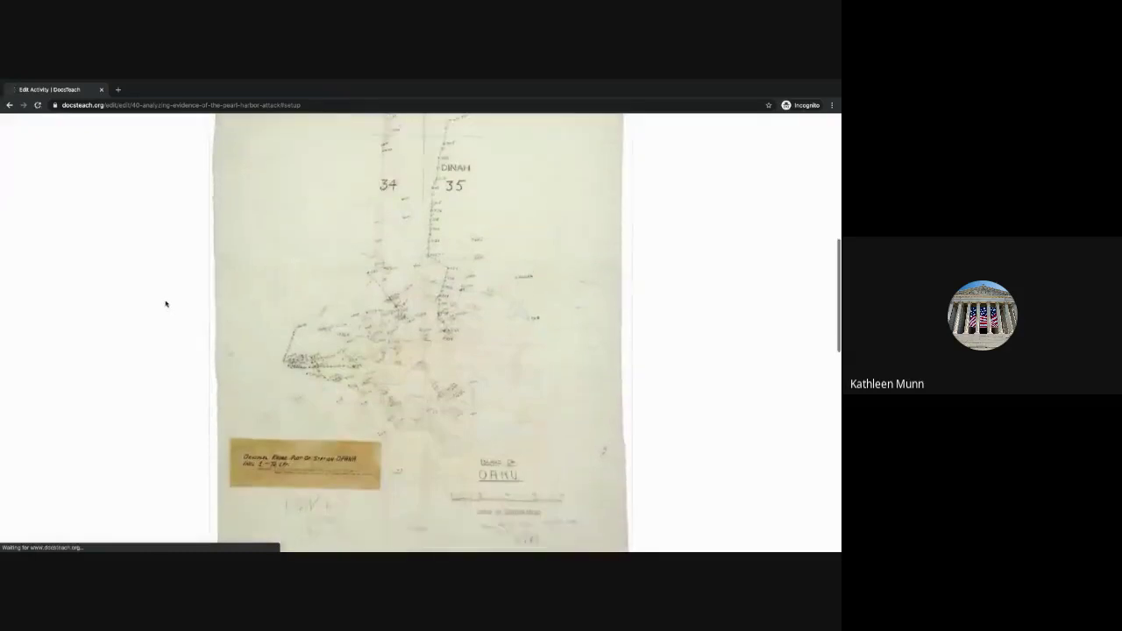
click(232, 376)
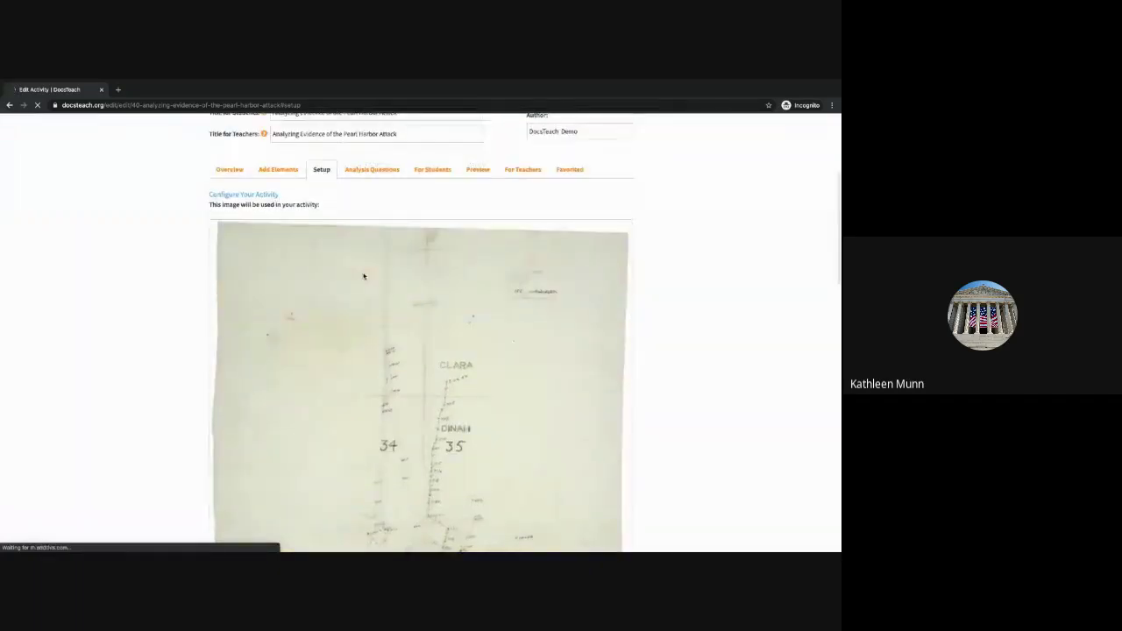
Generate analysis questions for Intermediate or Secondary Students with the document type Map and save them
click(383, 173)
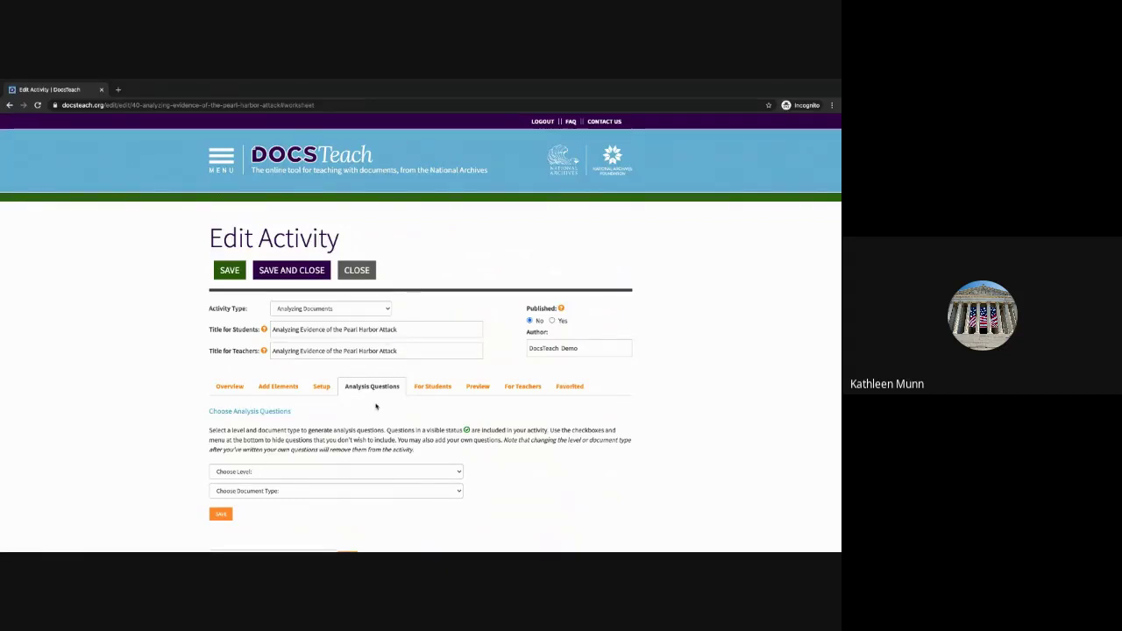
scroll(376, 401, down, 1)
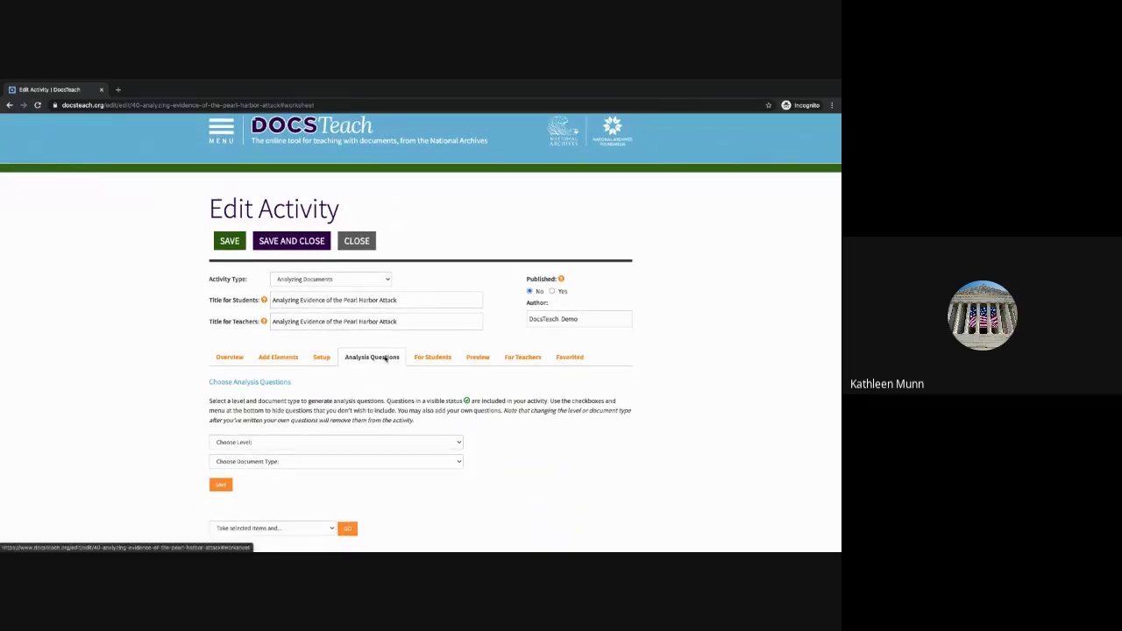
click(442, 441)
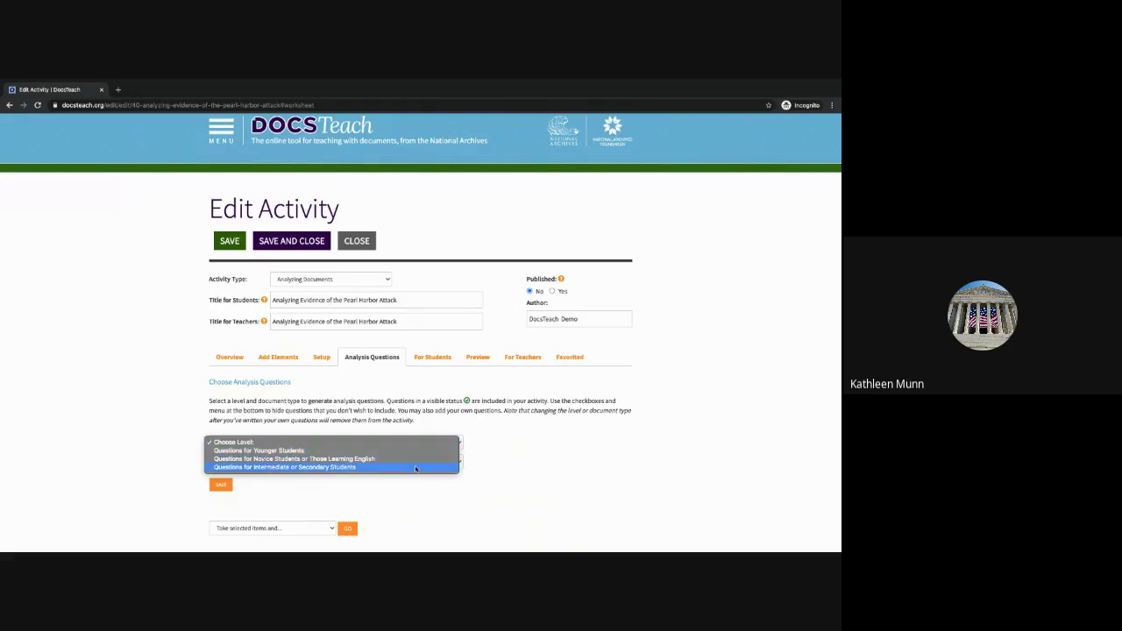
click(415, 468)
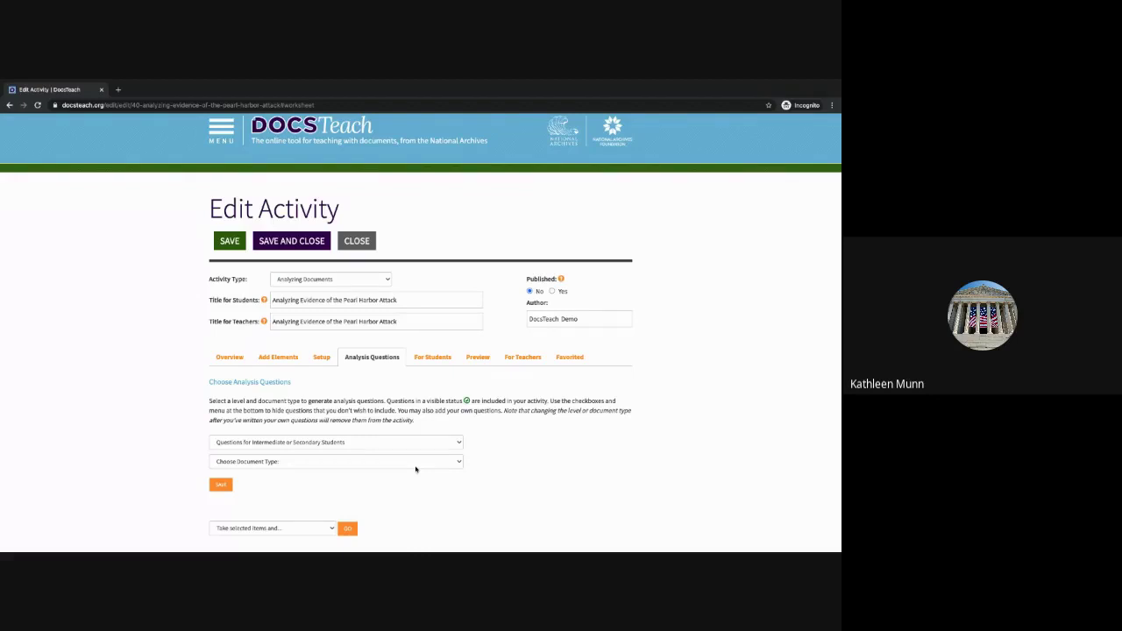
click(335, 459)
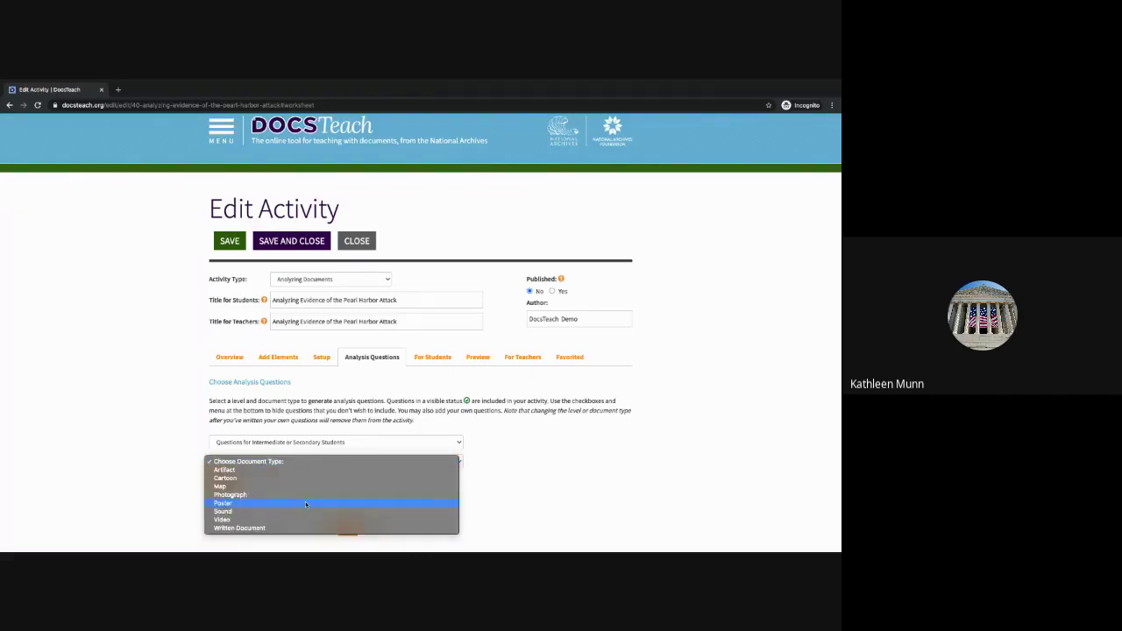
click(305, 486)
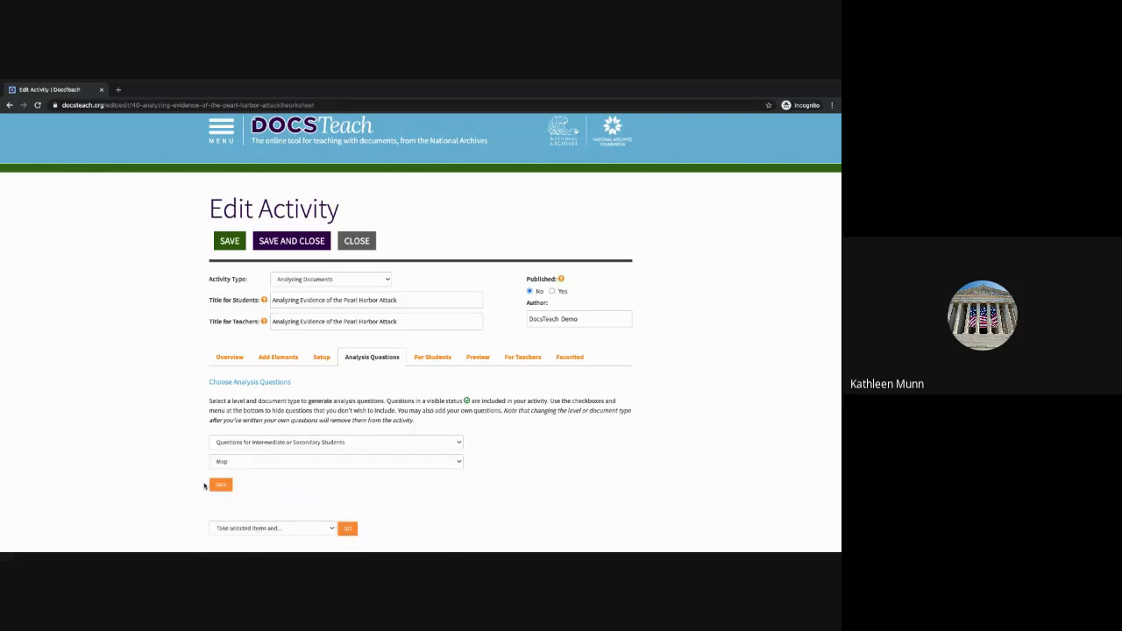
click(220, 487)
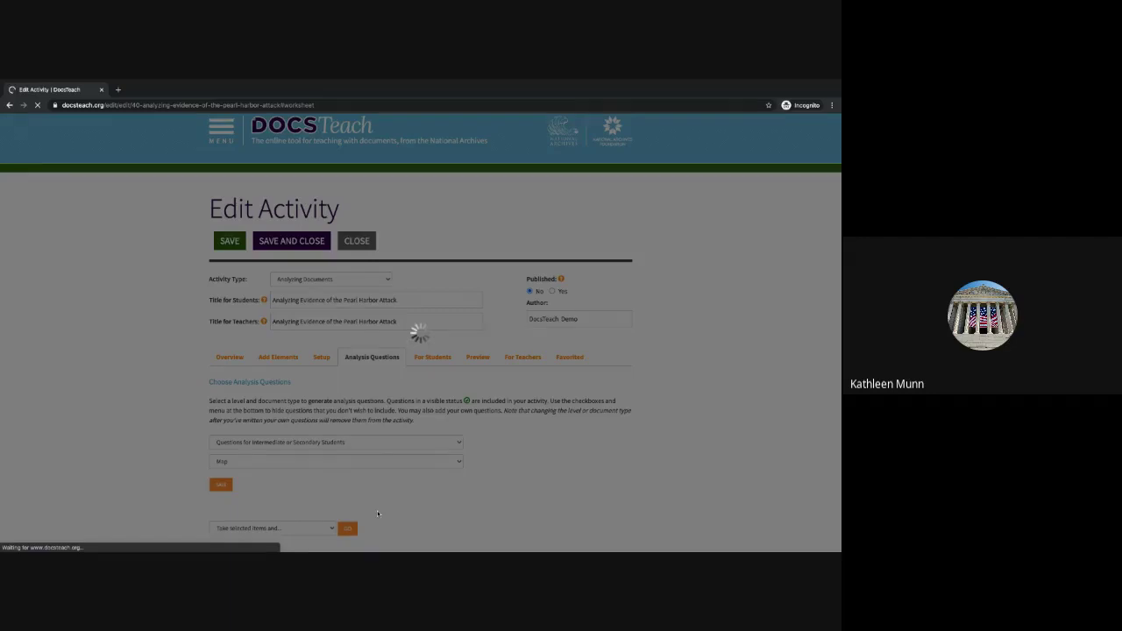
Review the map analysis questions, mark "When is it from?" to see the actions for selected questions, and save
scroll(377, 511, down, 4)
scroll(377, 514, down, 2)
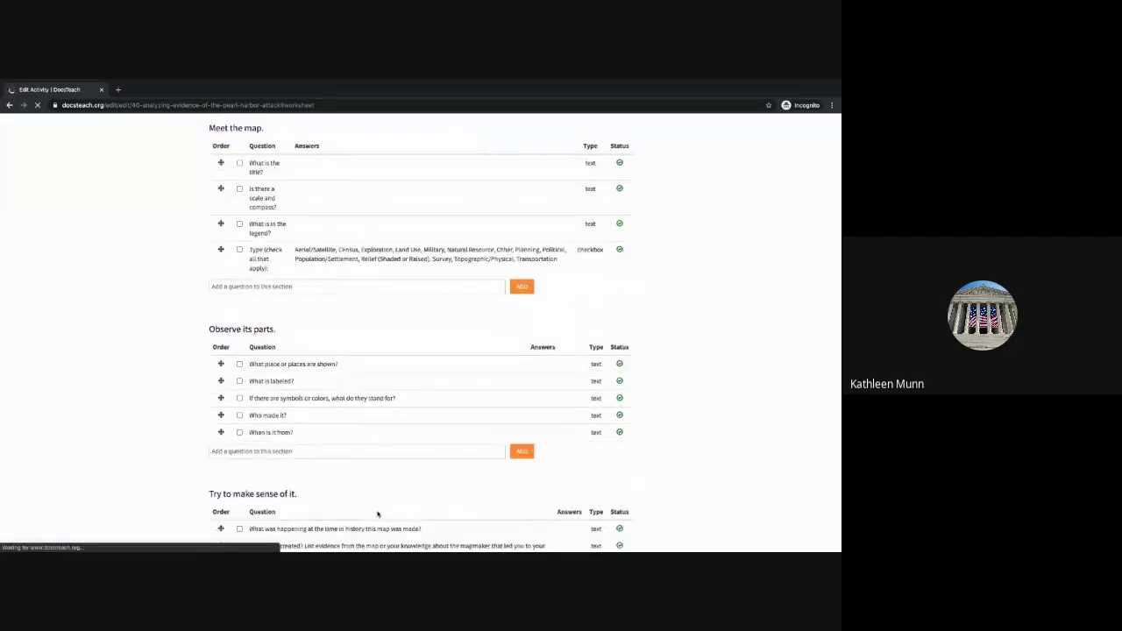
click(239, 433)
scroll(240, 434, down, 6)
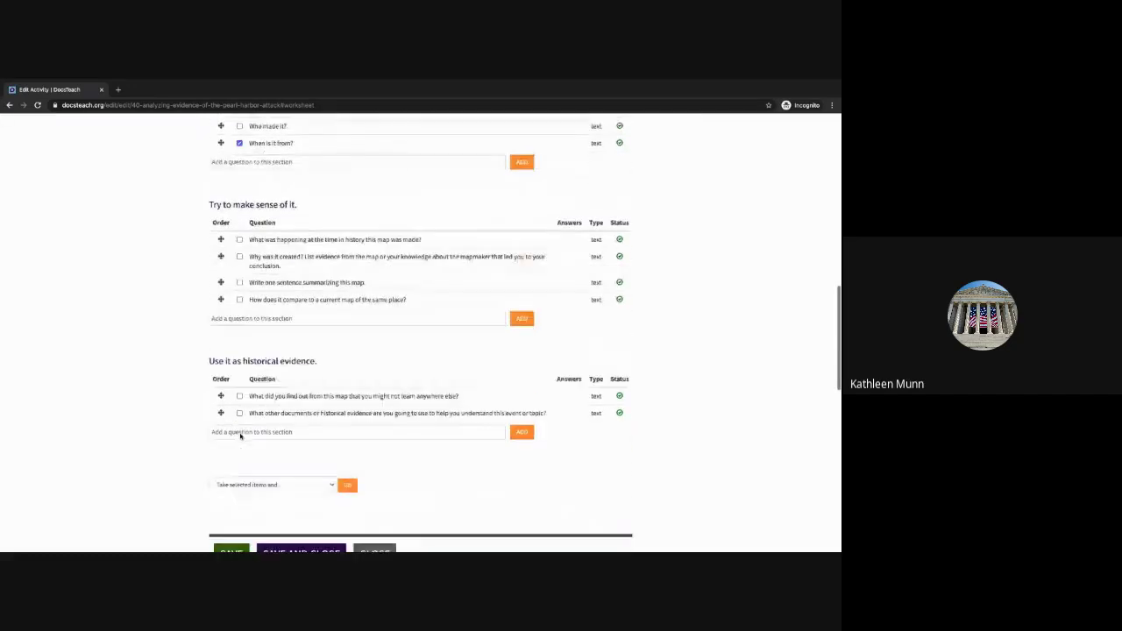
click(261, 485)
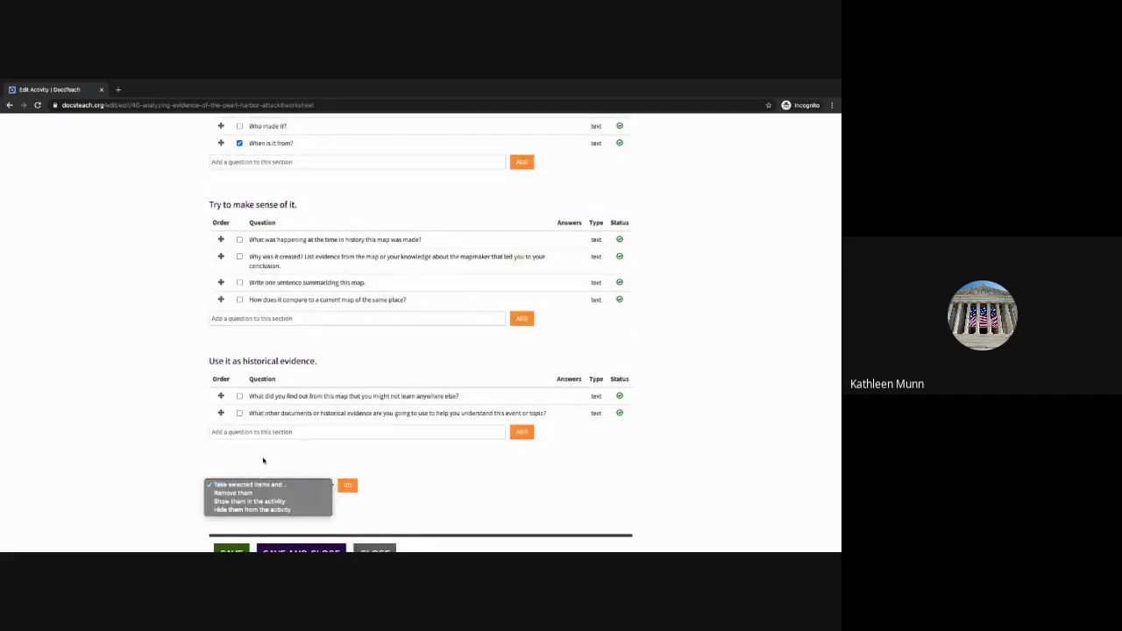
click(263, 460)
scroll(263, 460, up, 6)
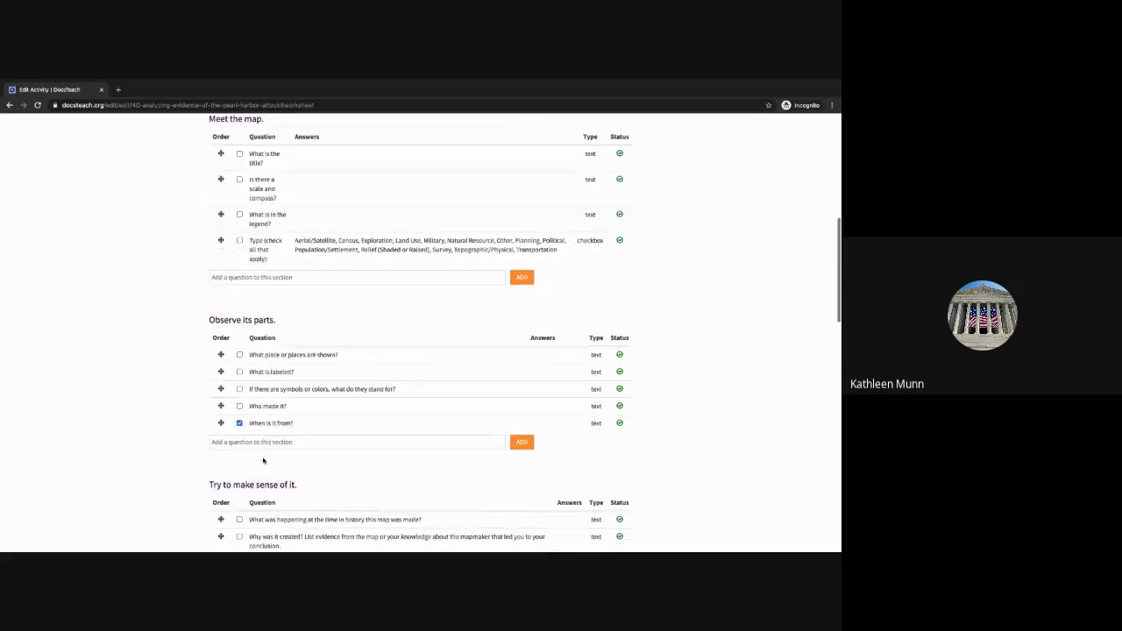
click(264, 442)
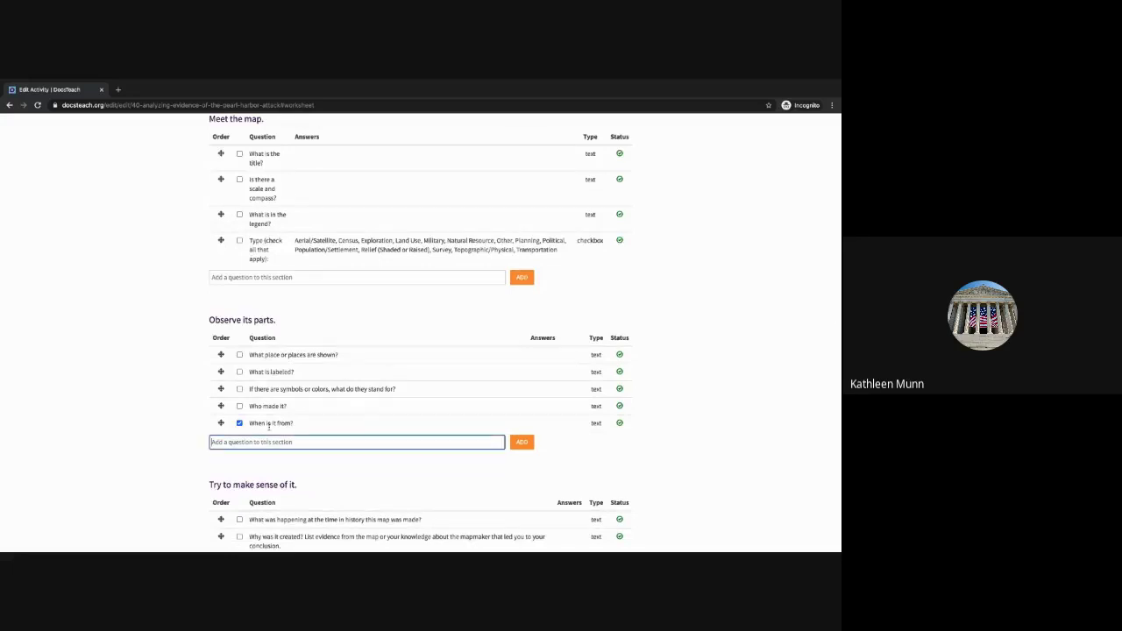
scroll(318, 364, up, 5)
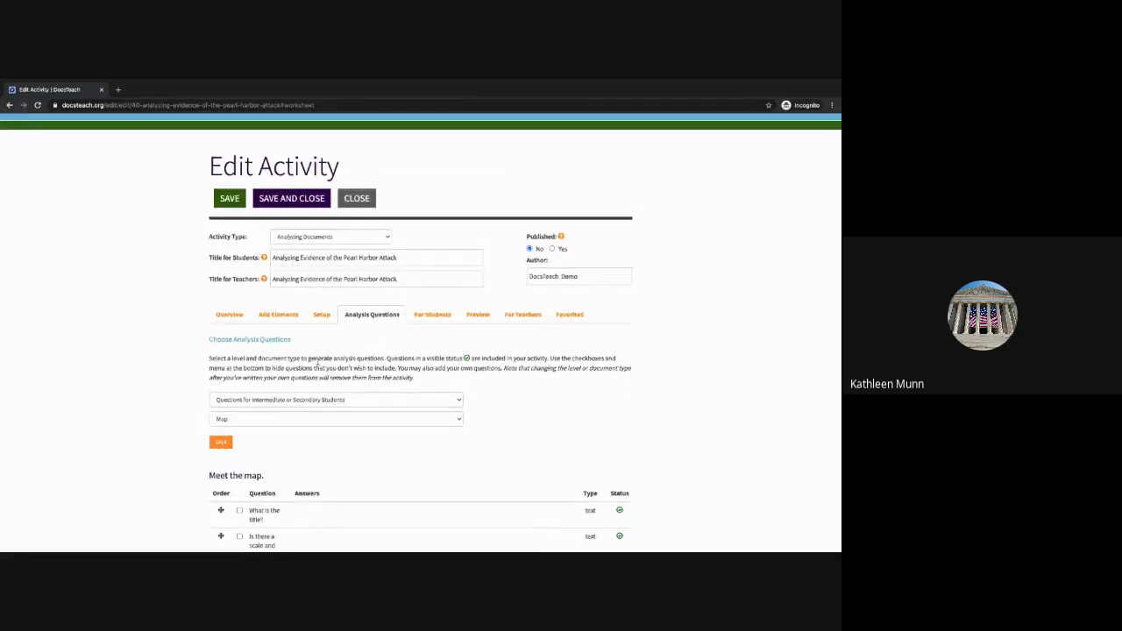
click(225, 443)
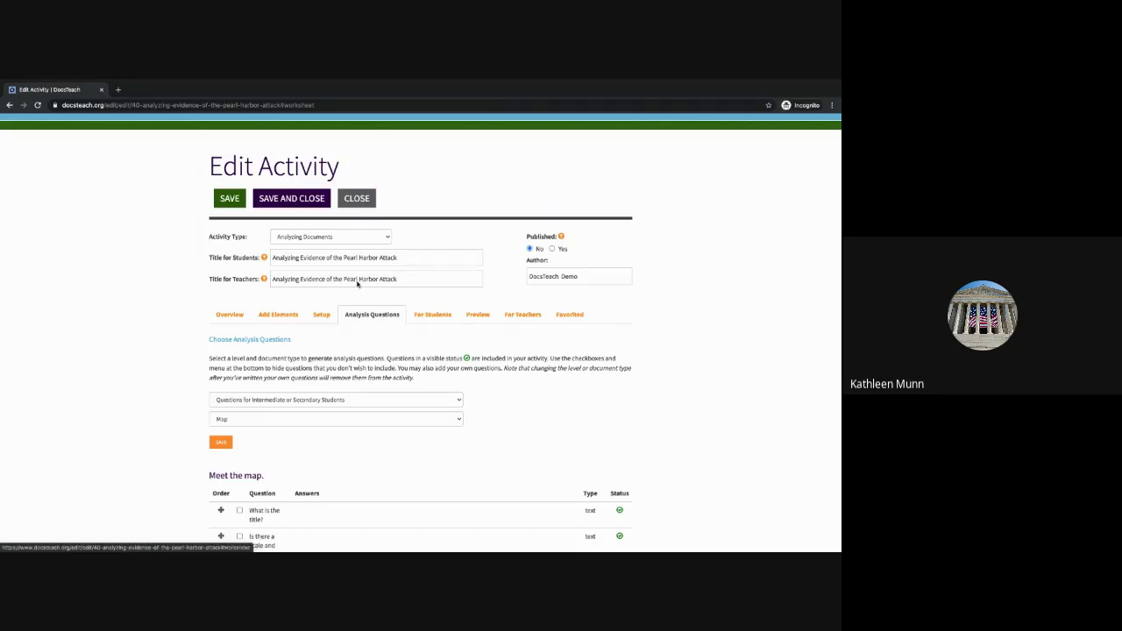
Change the activity type to Interpreting Data and save the activity
click(229, 317)
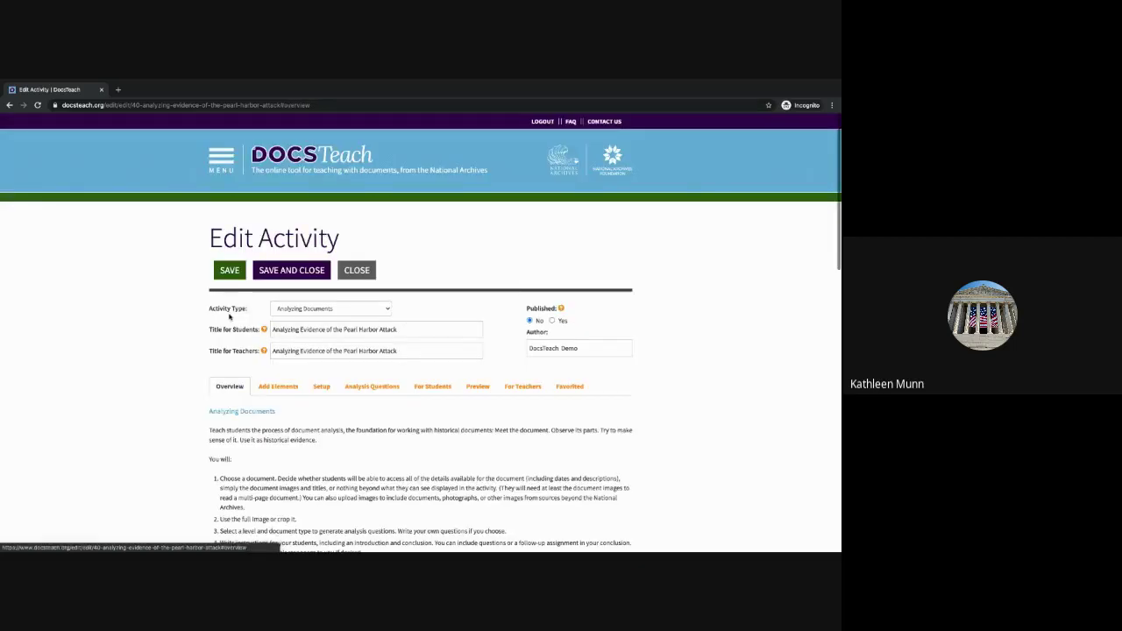
click(389, 308)
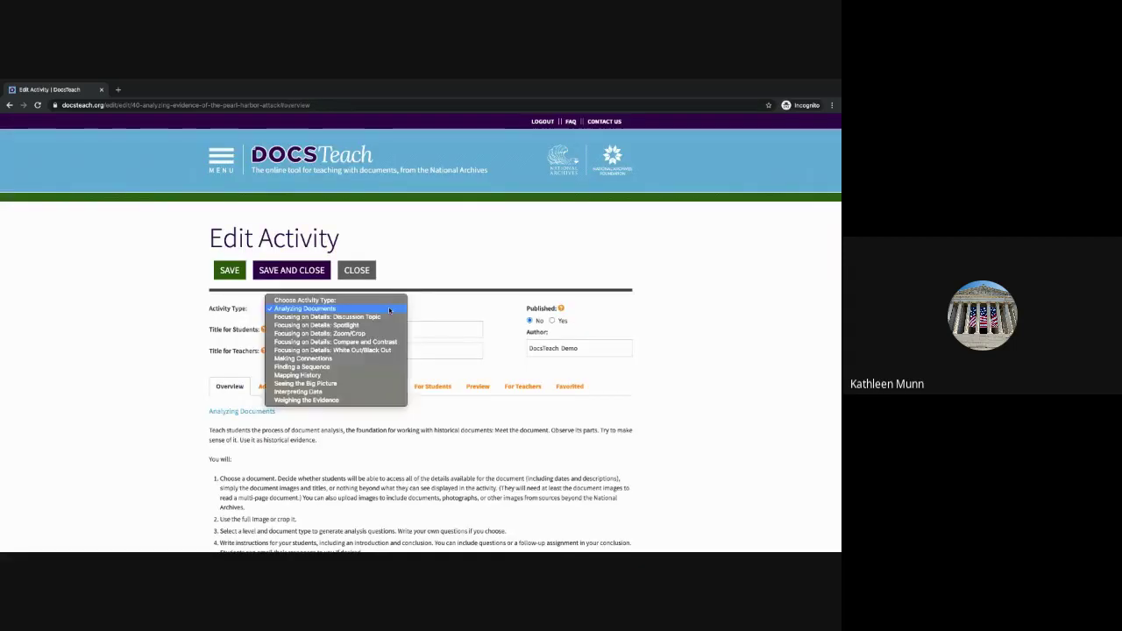
click(349, 392)
scroll(317, 442, down, 3)
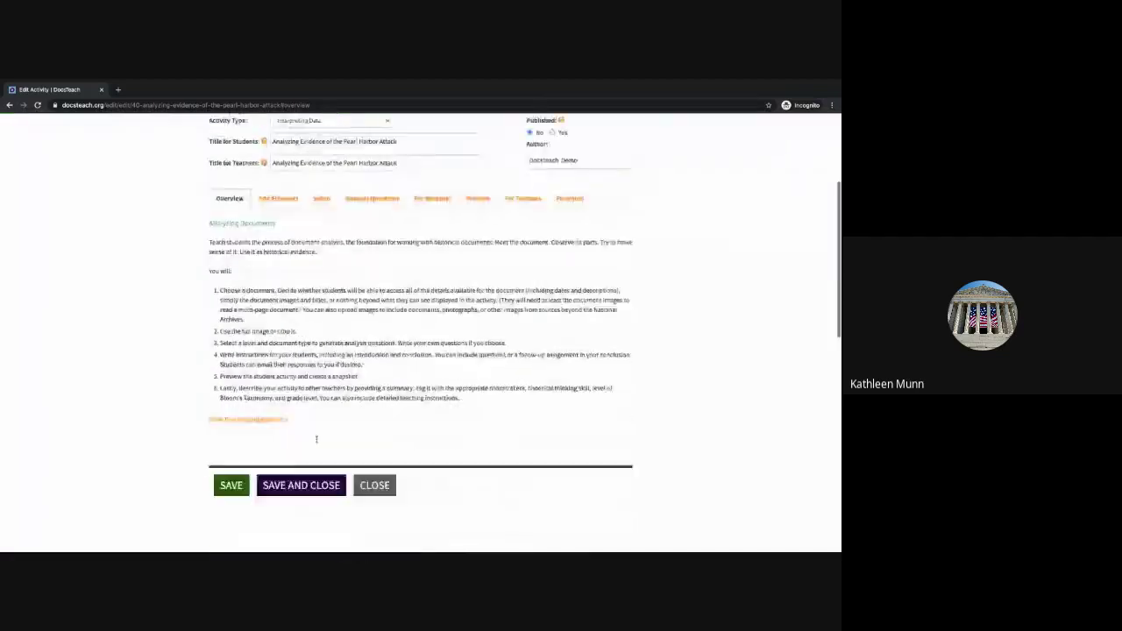
click(243, 471)
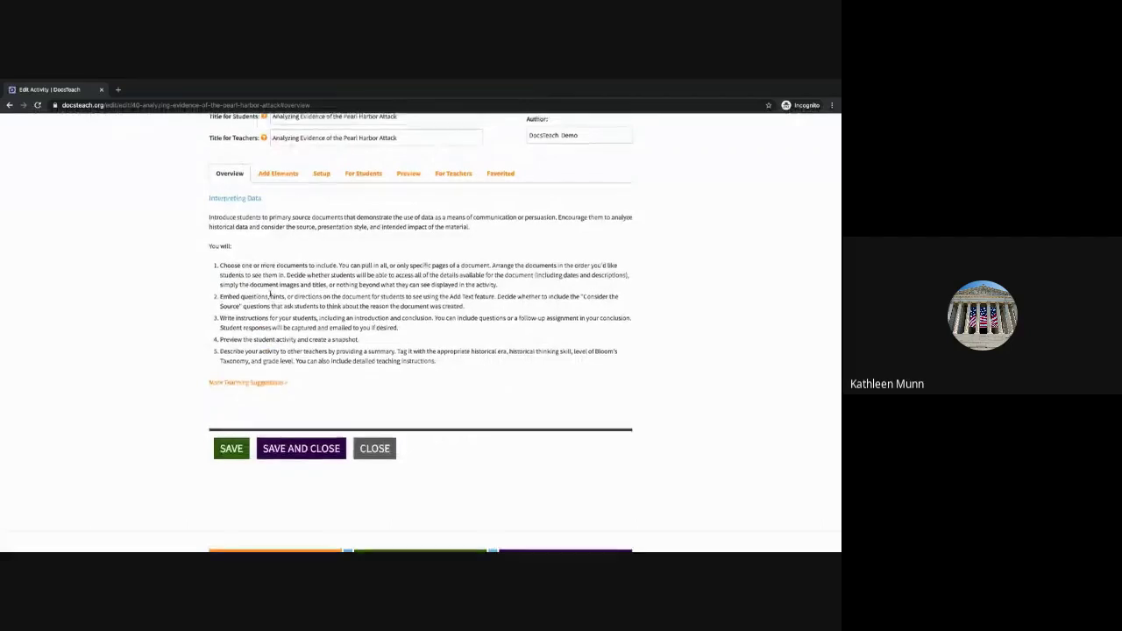
Check the document list and document-detail setting for the Interpreting Data activity, and save
scroll(270, 290, up, 1)
click(279, 208)
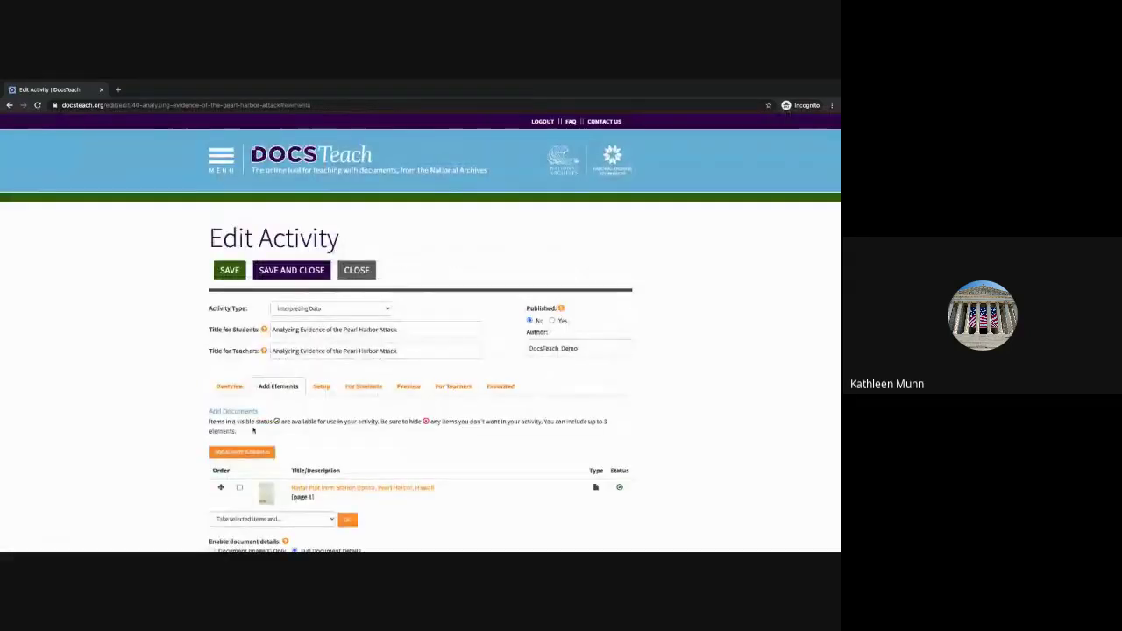
scroll(263, 334, down, 1)
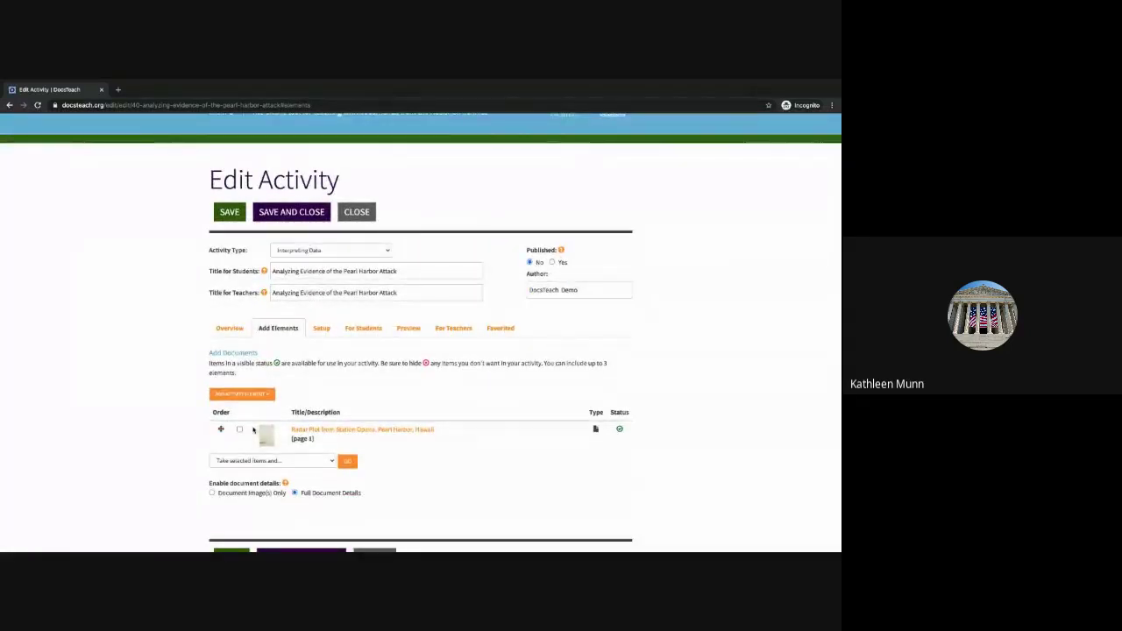
scroll(241, 478, down, 1)
click(229, 530)
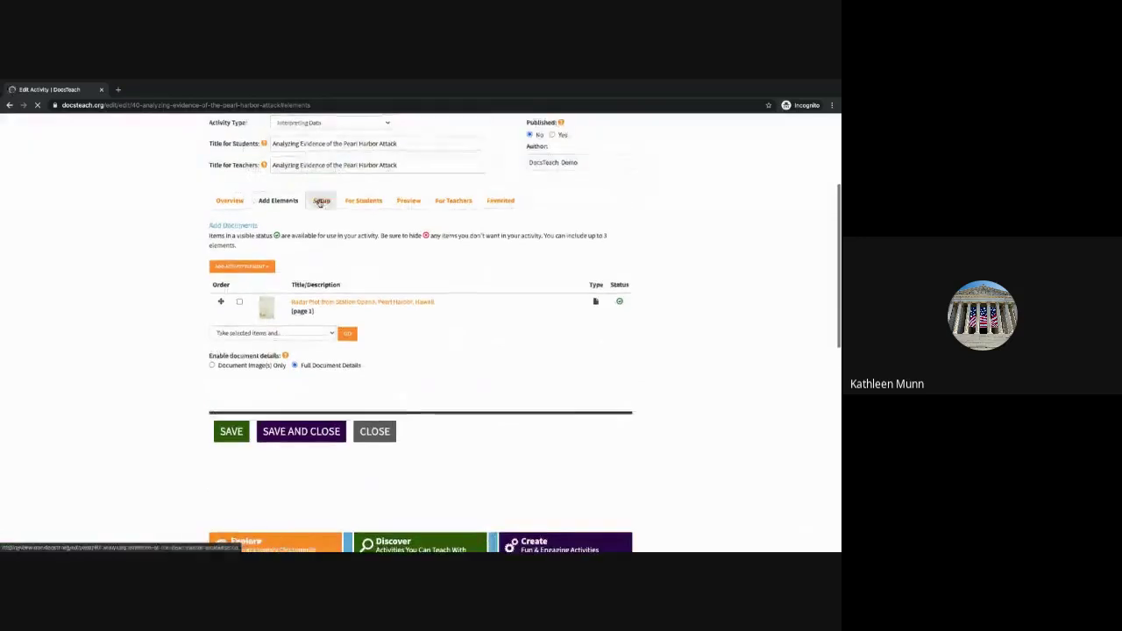
In the activity setup, place a text marker just below the stamp on the radar plot and open it for editing
click(322, 200)
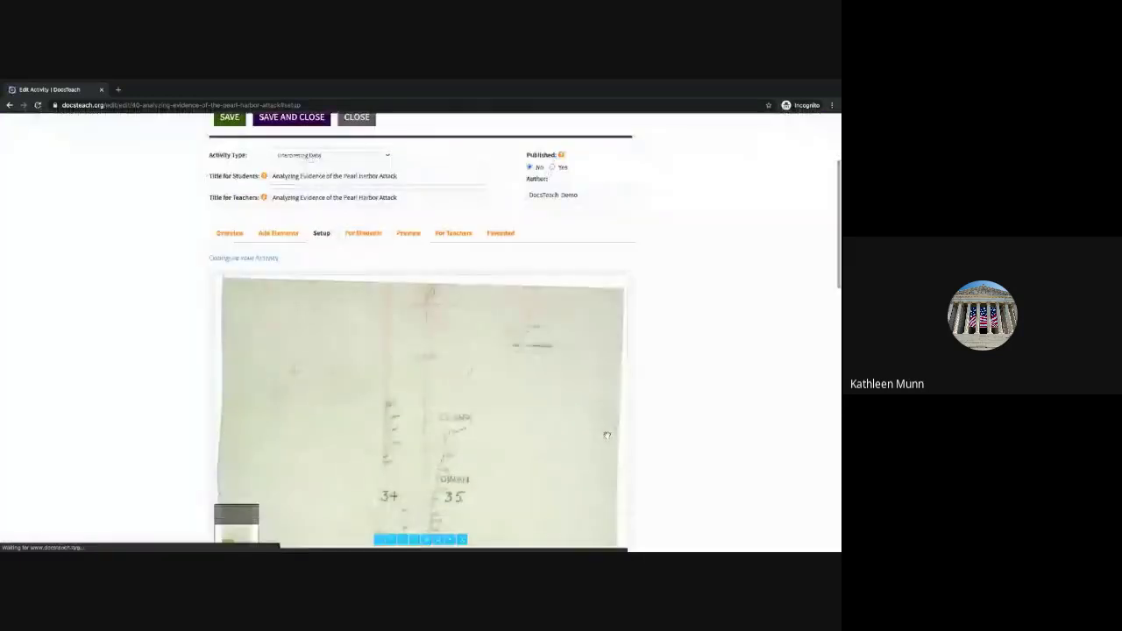
scroll(676, 454, down, 3)
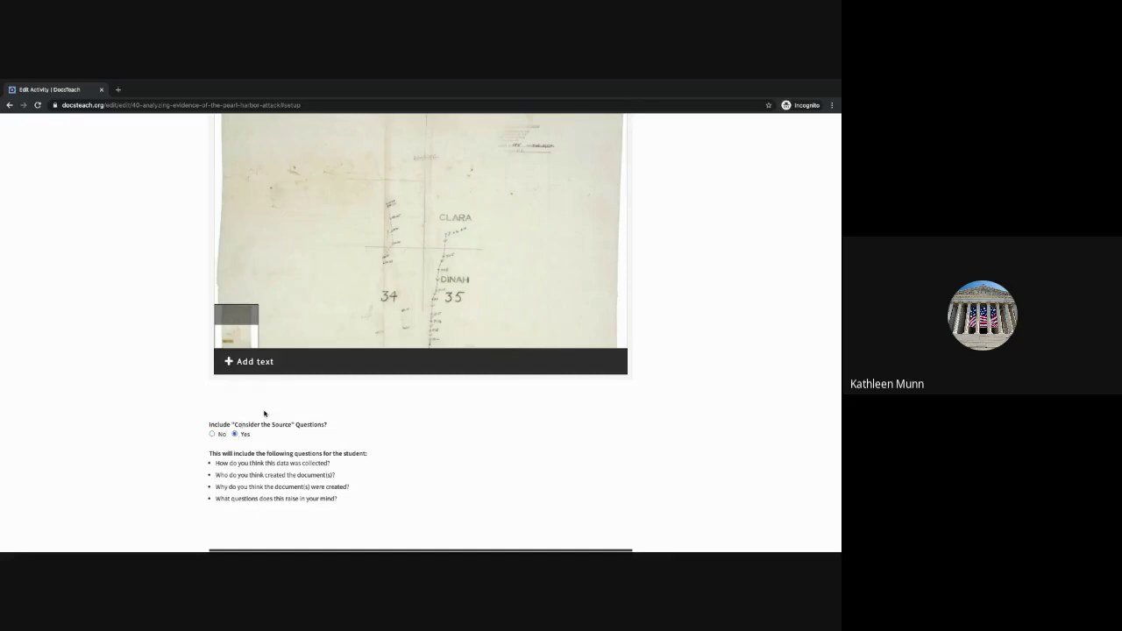
mouse_move(448, 278)
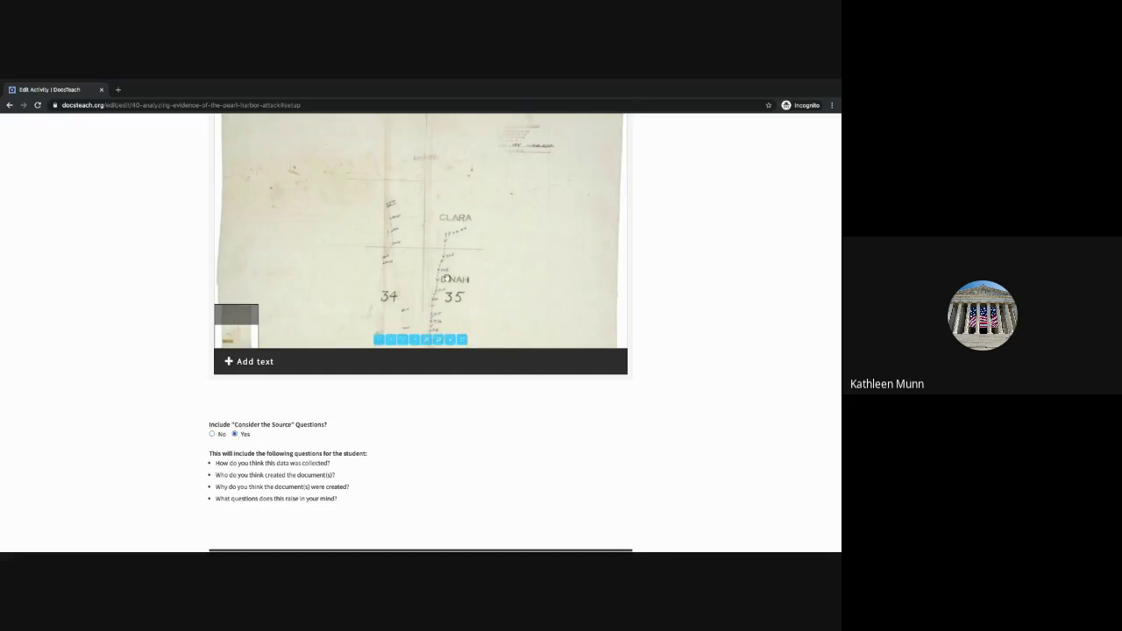
drag(463, 282, 498, 301)
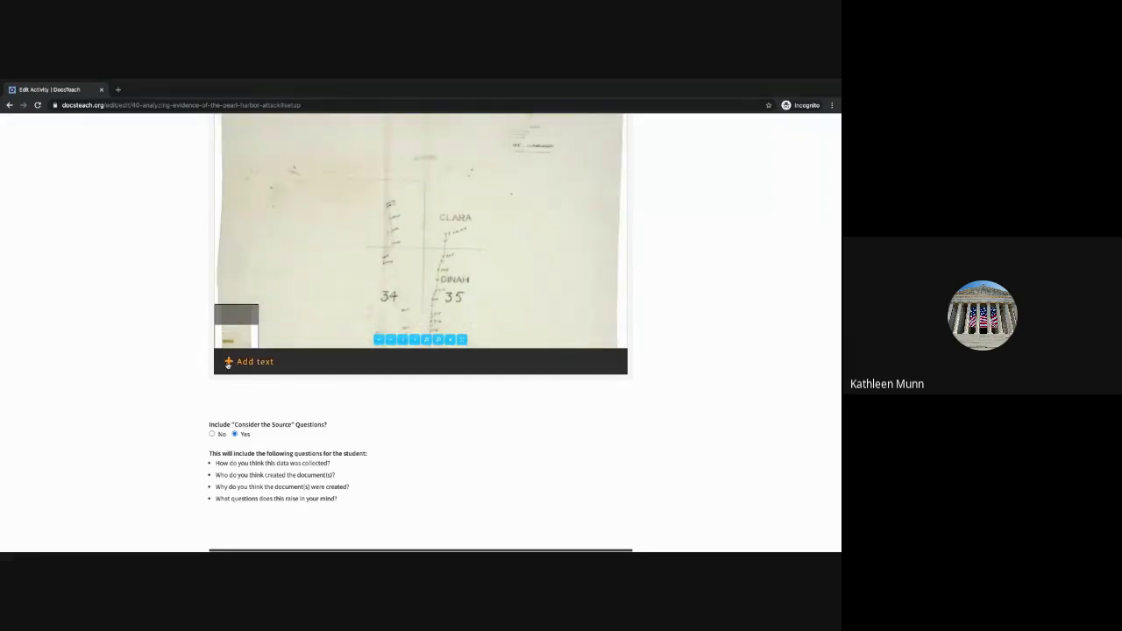
mouse_move(230, 361)
mouse_down()
mouse_move(351, 210)
mouse_move(399, 221)
mouse_move(501, 202)
mouse_move(546, 176)
mouse_move(561, 133)
mouse_move(533, 163)
mouse_up()
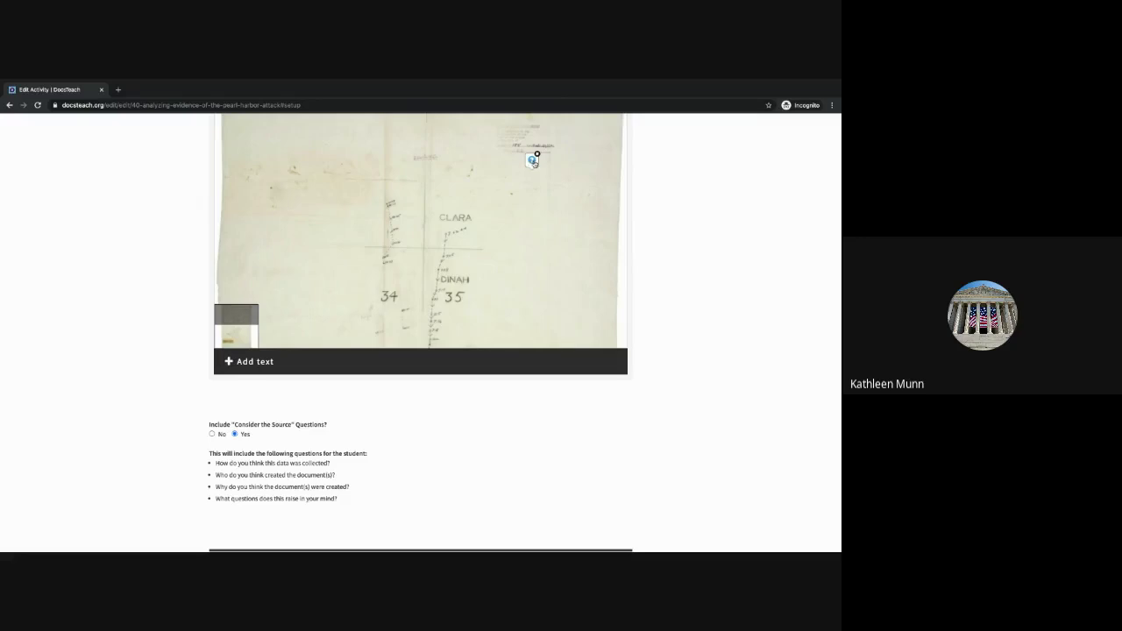
click(534, 162)
click(443, 172)
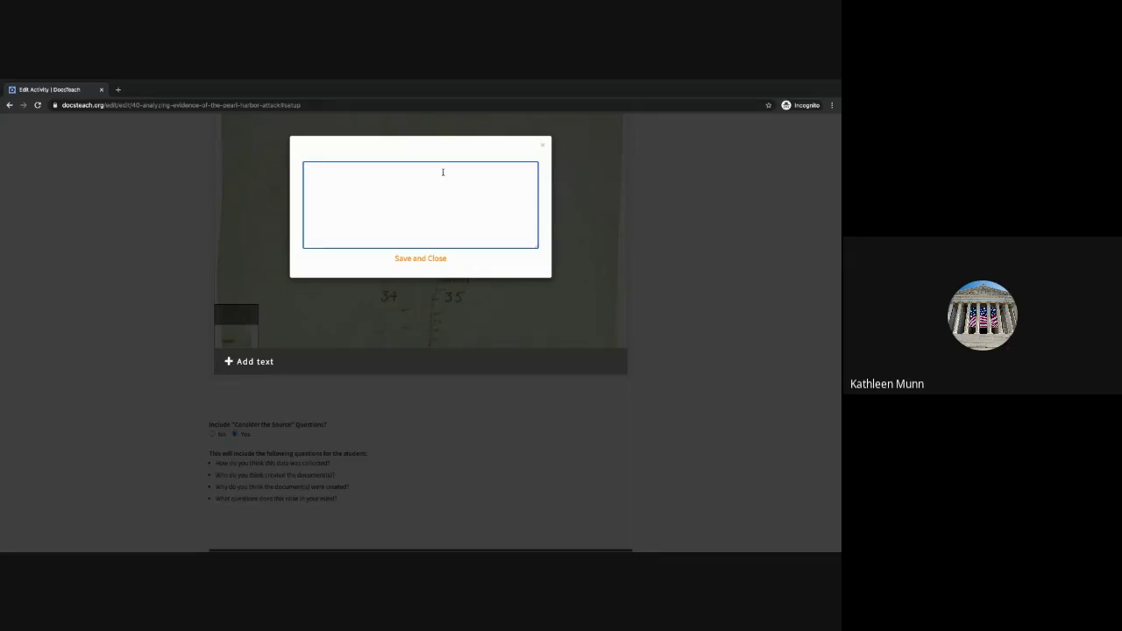
Enter "What does this stamp indicate about how this document was used?" as the marker's text and save it
text(What does this stamp indicate about how this)
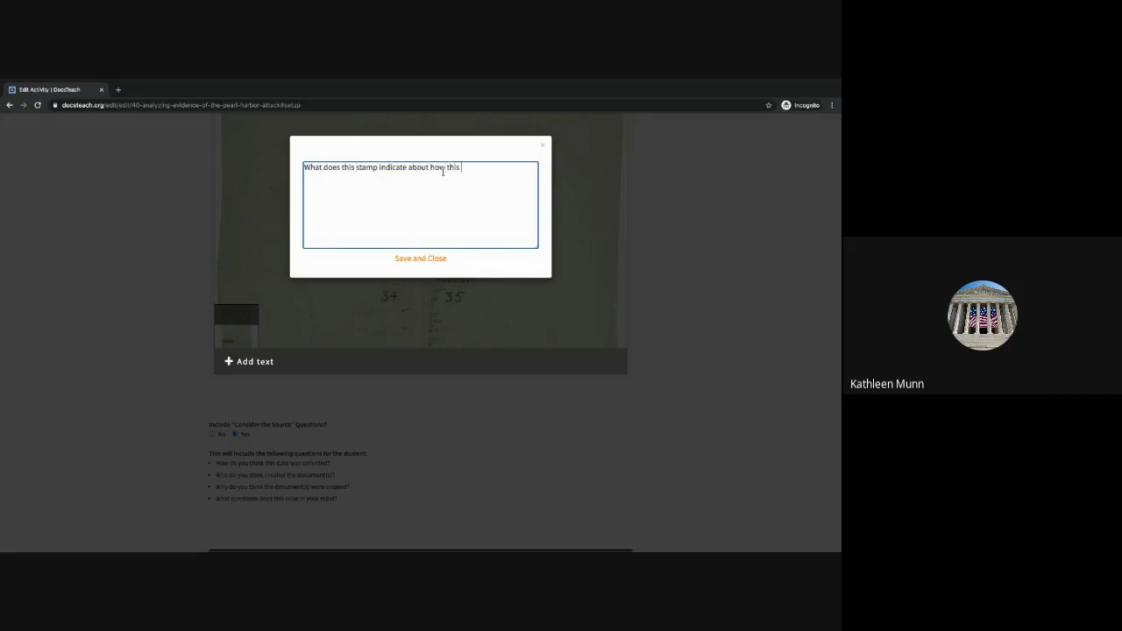
text( document was sued)
key(BackSpace)
key(BackSpace)
key(BackSpace)
key(BackSpace)
text(used?)
click(432, 262)
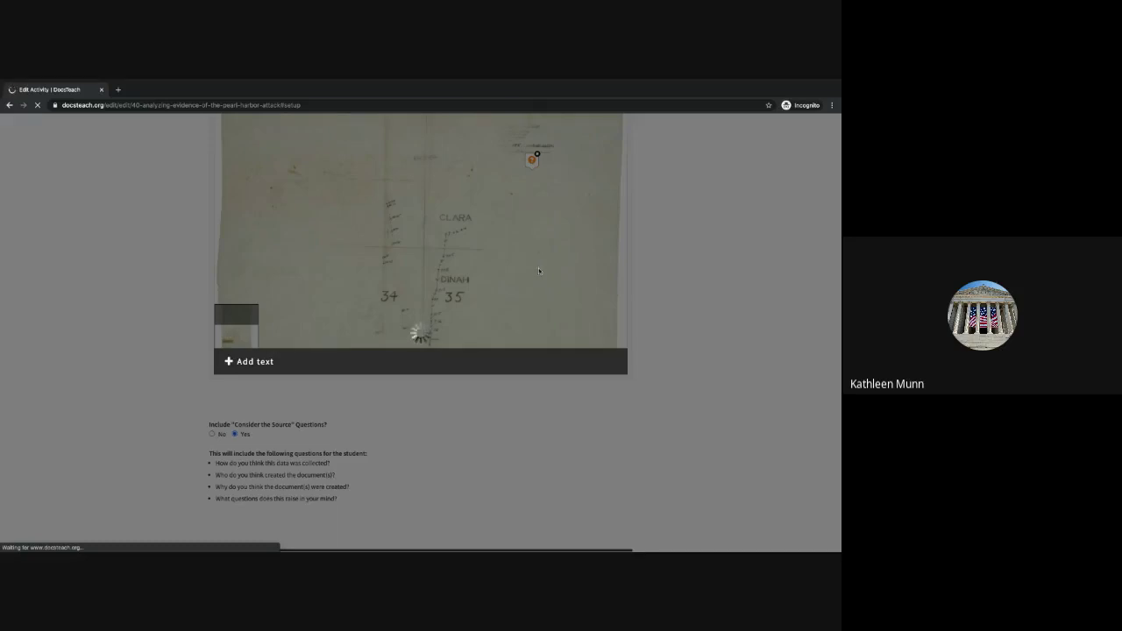
Review the setup with the "Consider the Source" questions included, and save the activity
scroll(510, 335, up, 3)
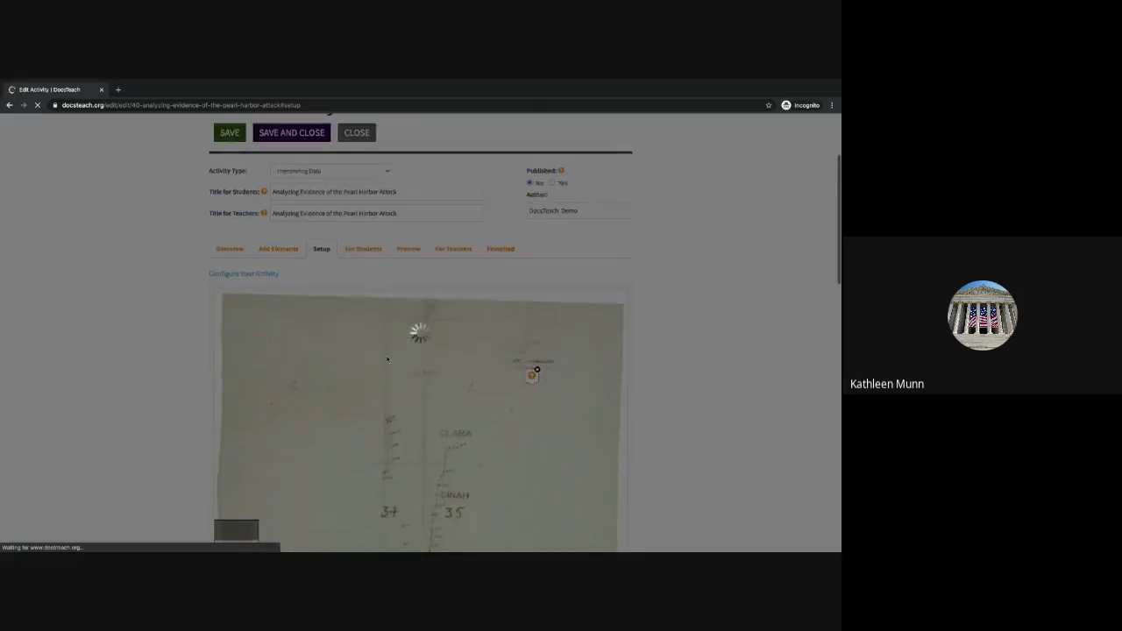
scroll(321, 332, down, 3)
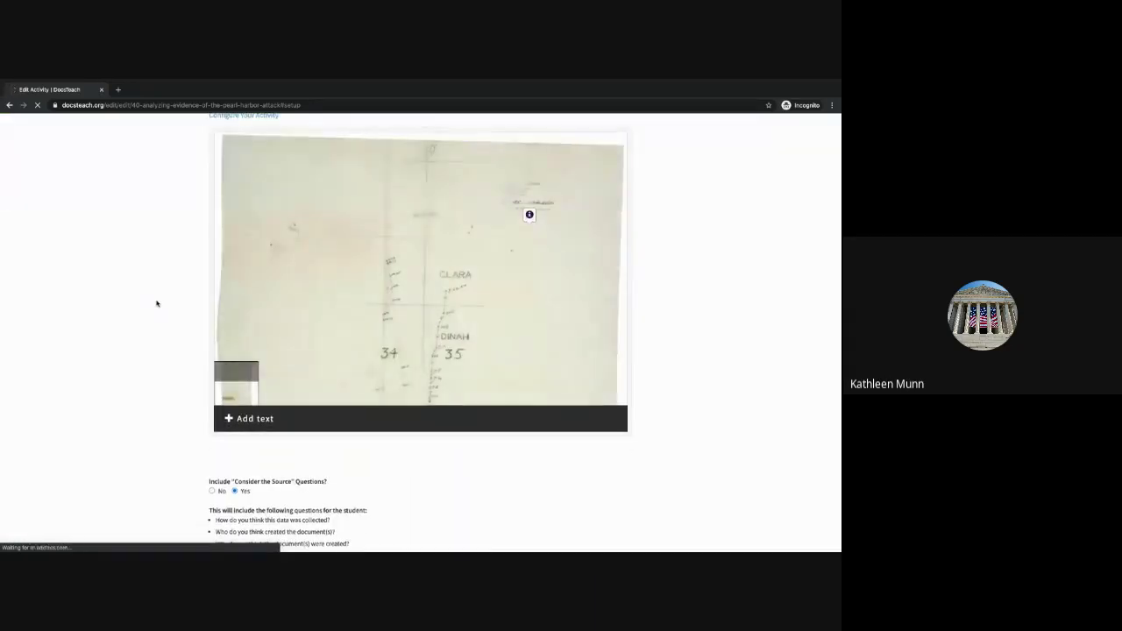
scroll(156, 301, up, 1)
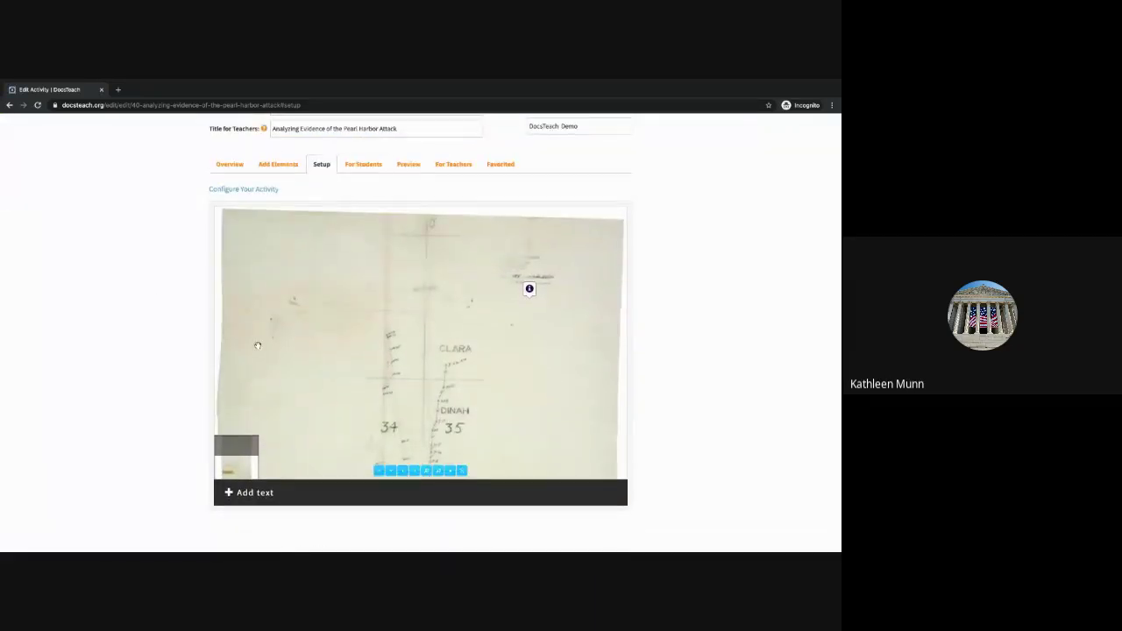
scroll(143, 399, down, 3)
scroll(143, 400, down, 3)
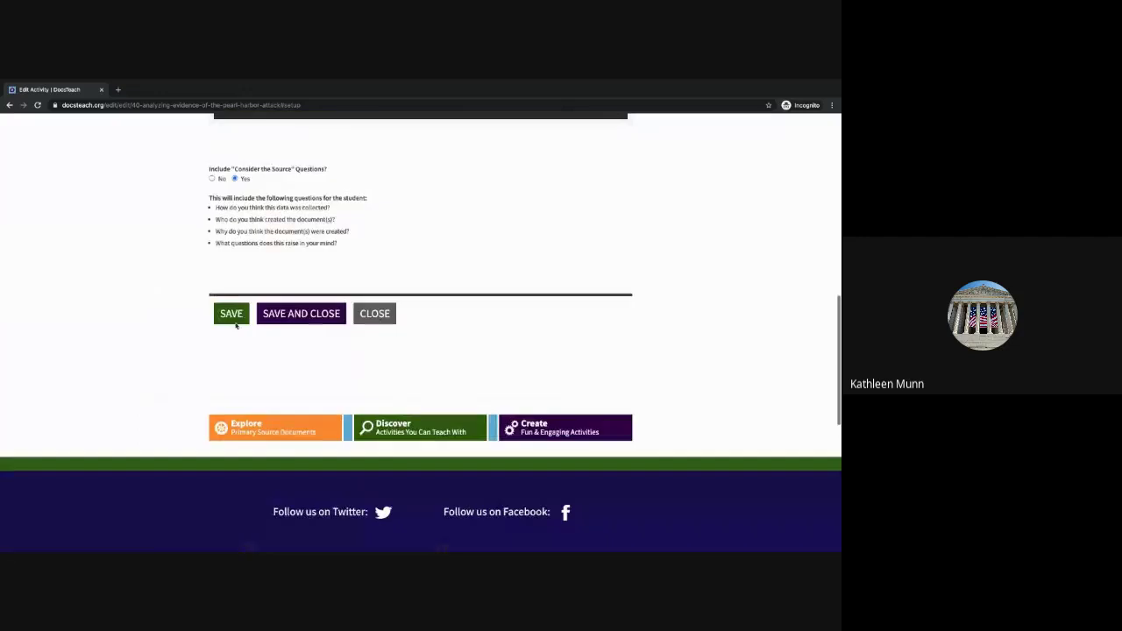
click(228, 313)
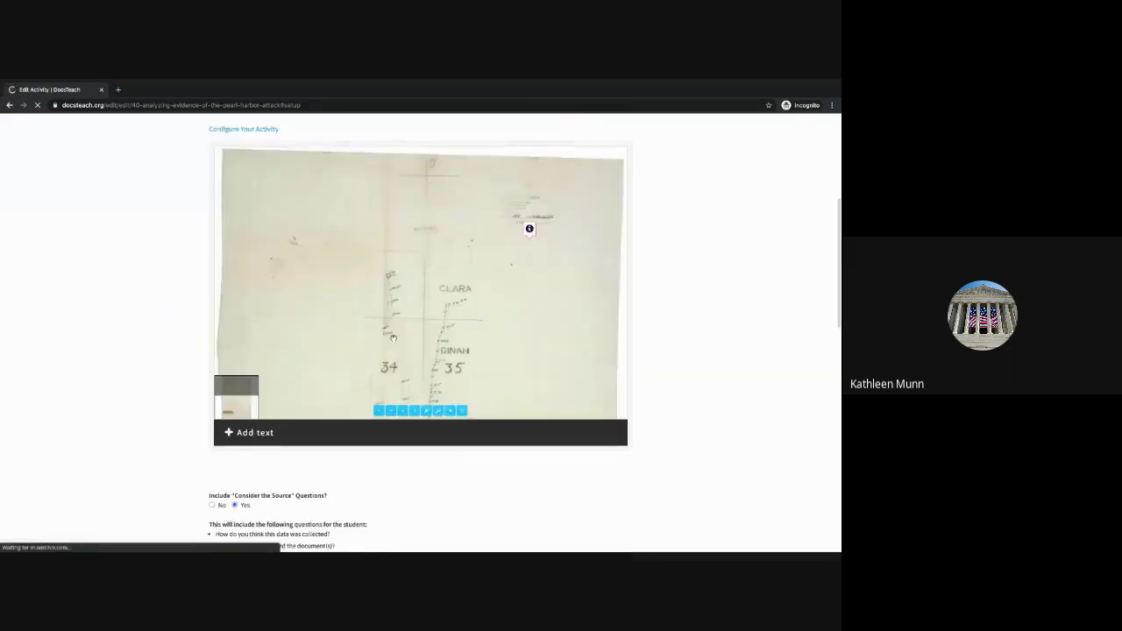
Enter "Introduction Text" as the introduction in the student instructions
scroll(492, 159, up, 3)
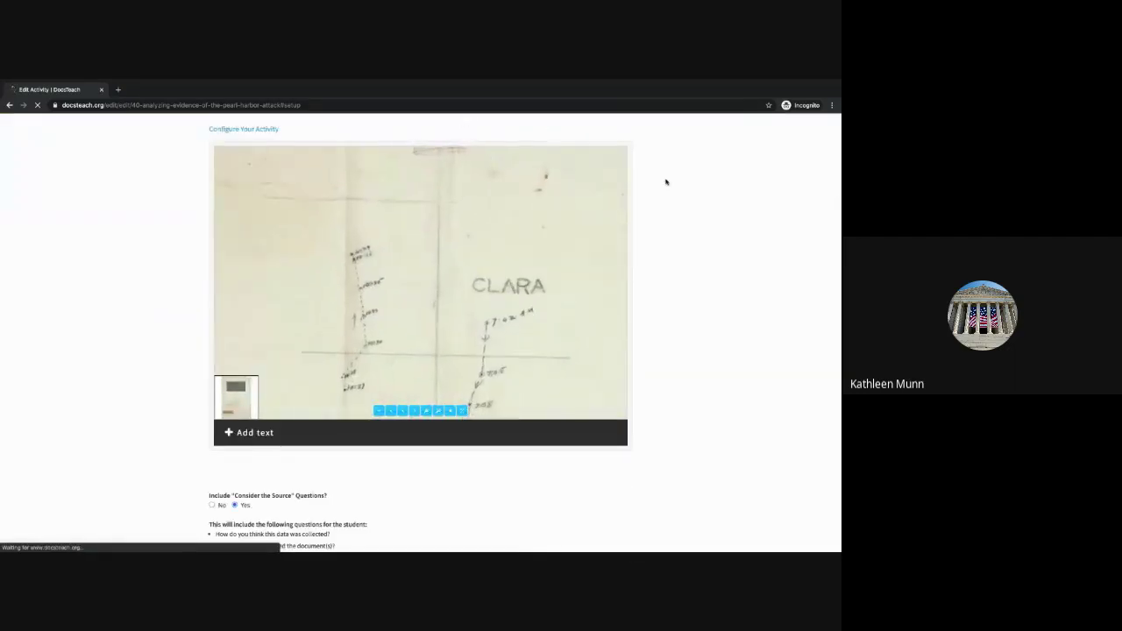
scroll(664, 181, up, 3)
click(368, 222)
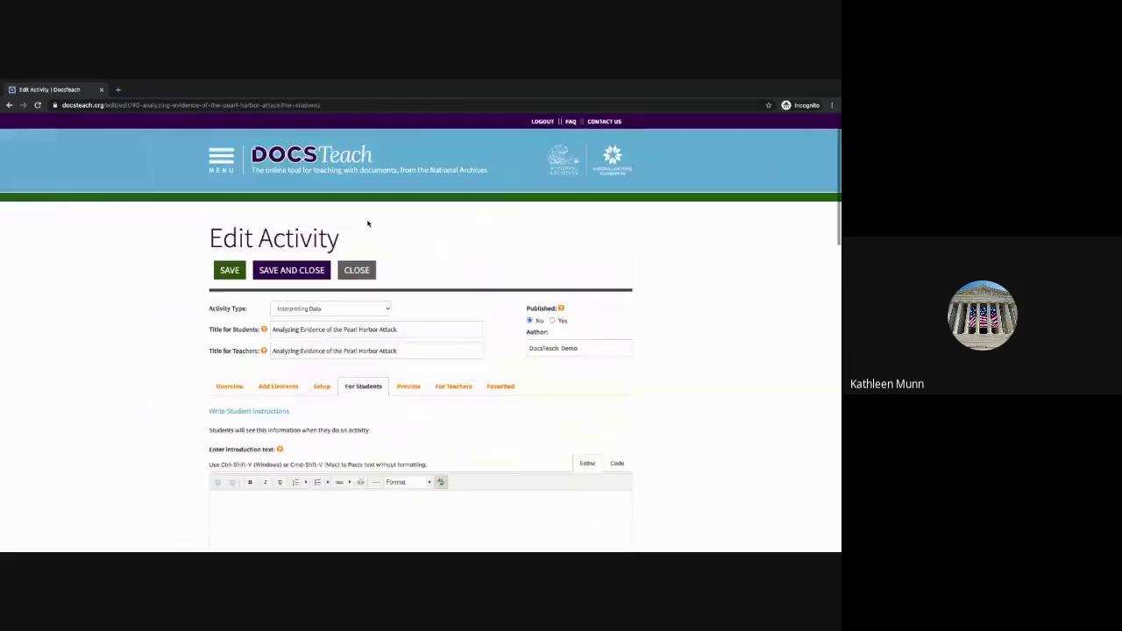
scroll(353, 453, down, 1)
scroll(311, 452, down, 4)
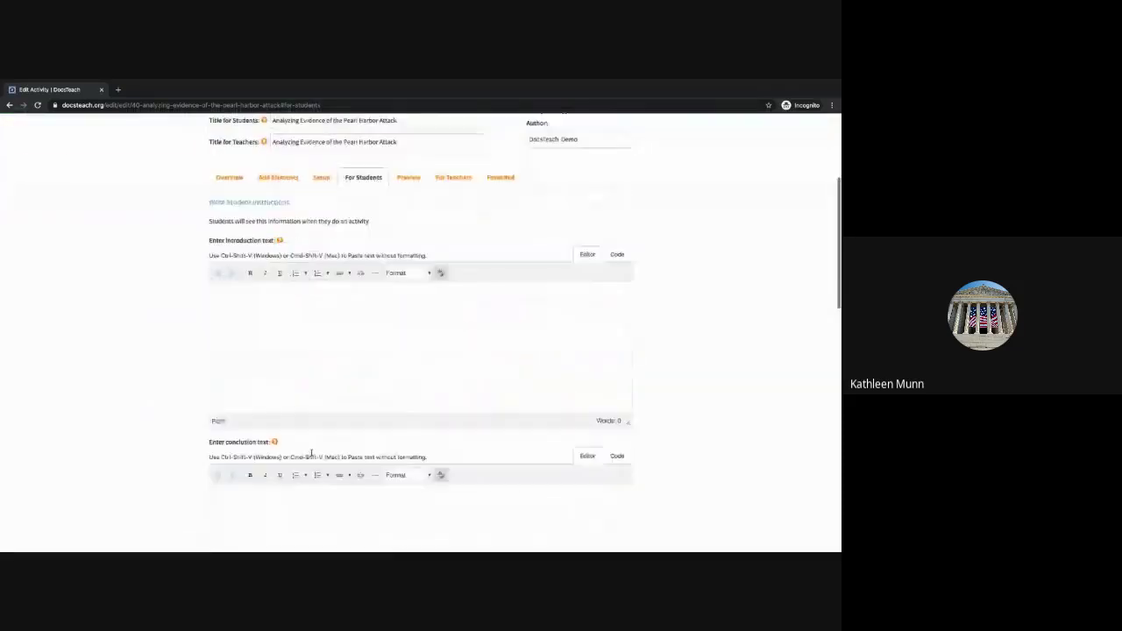
scroll(311, 454, up, 1)
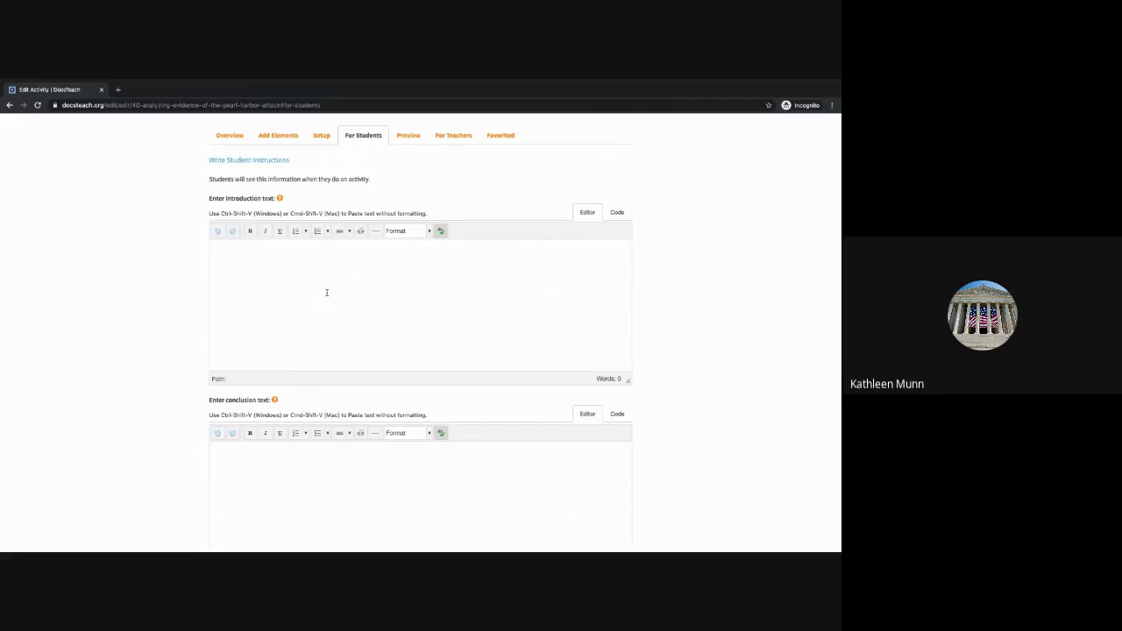
text(Indb)
key(BackSpace)
key(BackSpace)
text(troduction Text)
Enter "Conclusion Text" as the conclusion for students and save the activity
click(268, 461)
text(Conclusion Text)
scroll(445, 235, down, 3)
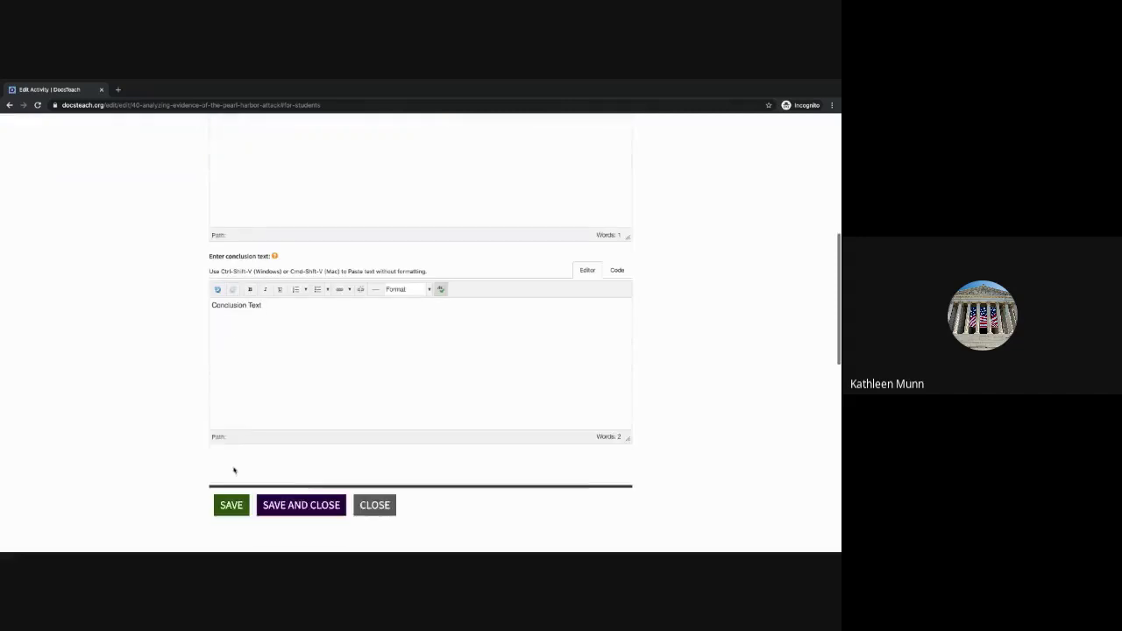
click(231, 506)
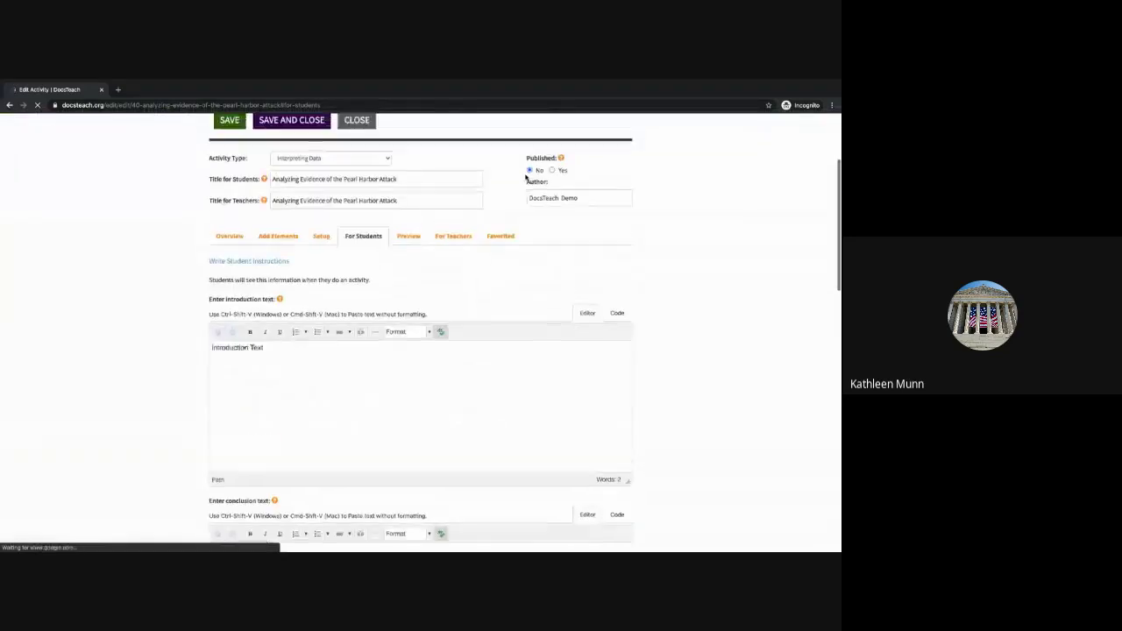
Preview the activity as students see it and read the note attached to the stamp on the radar plot
click(408, 249)
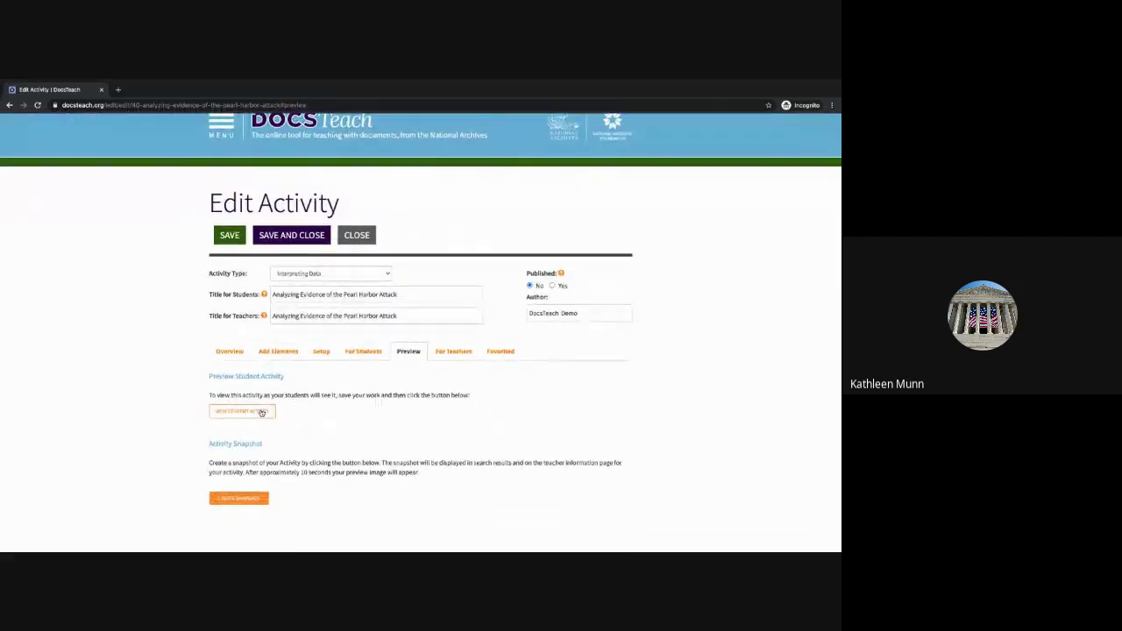
click(261, 413)
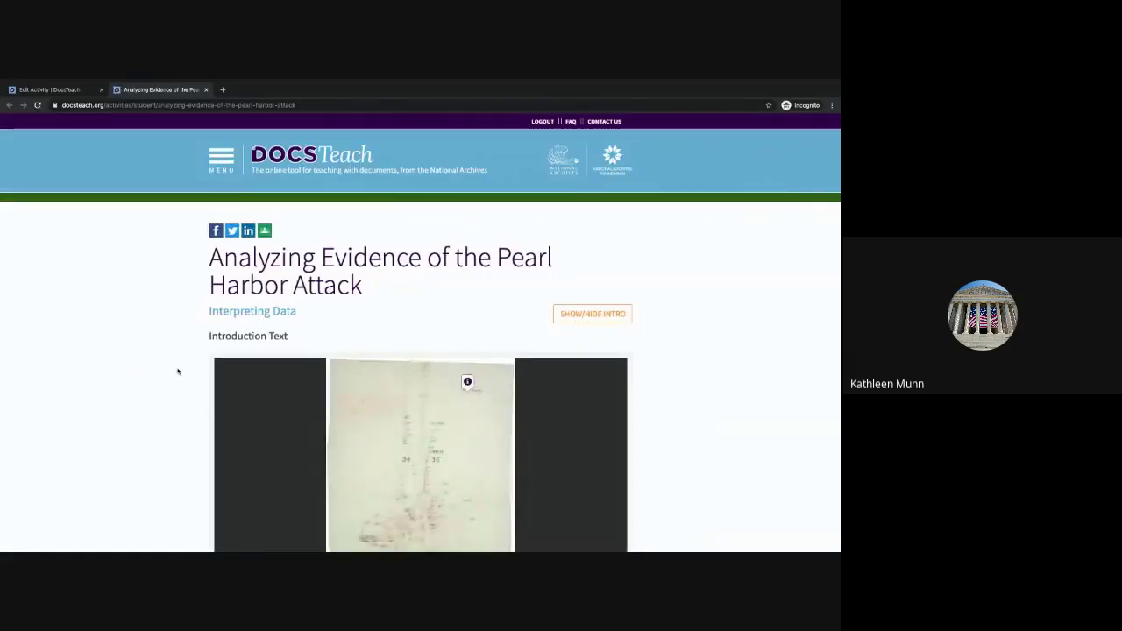
scroll(178, 371, down, 4)
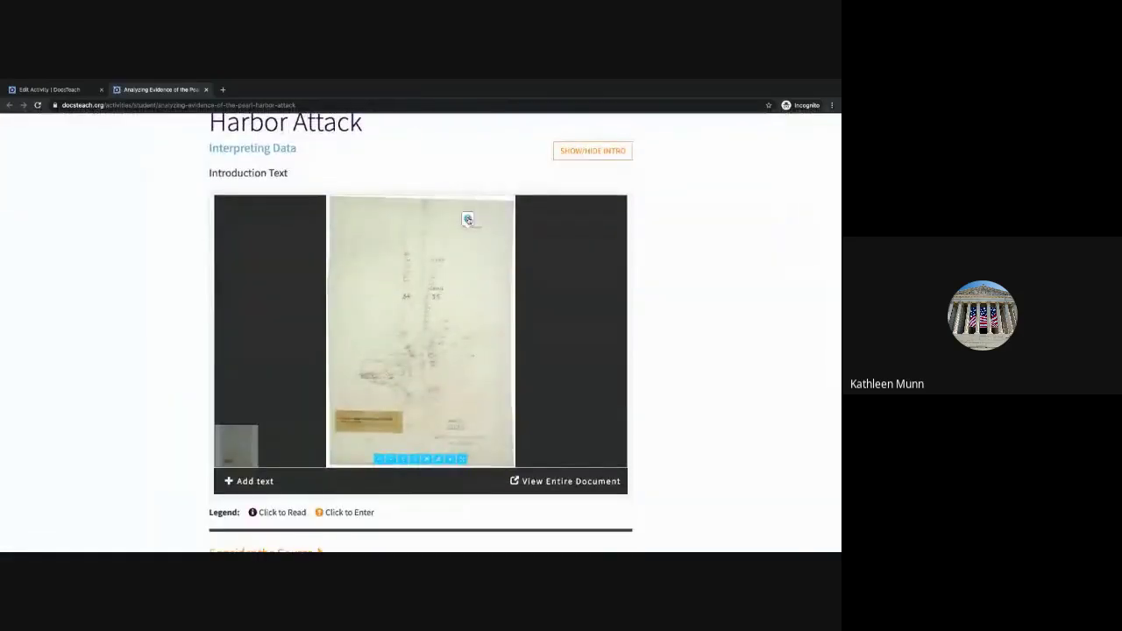
click(467, 219)
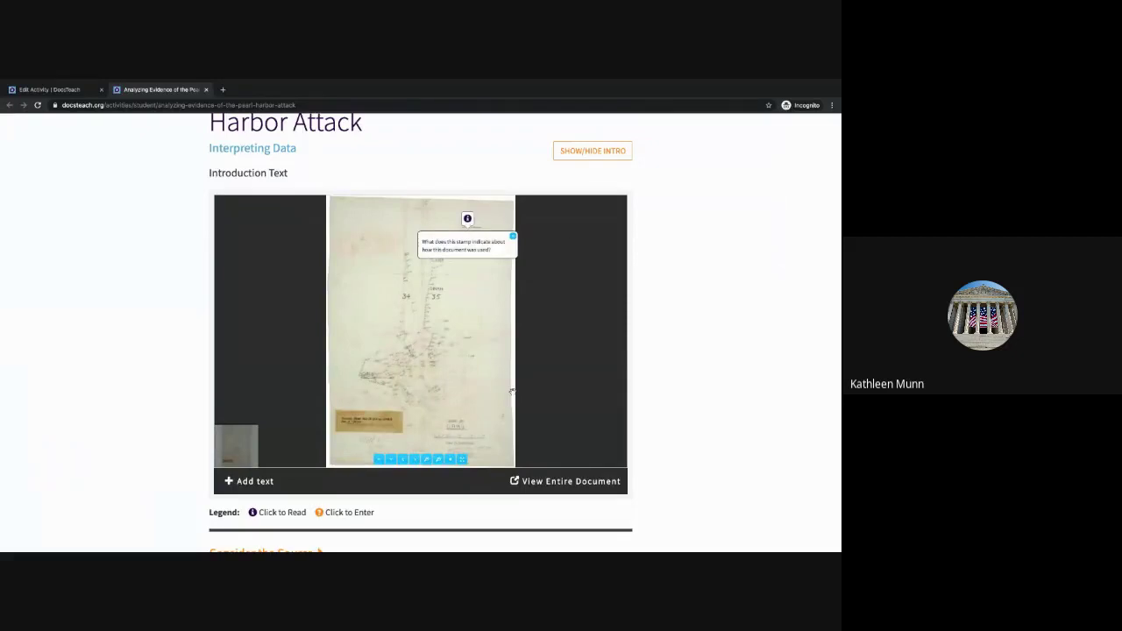
Examine the "Consider the Source" questions and the "When You're Done" section in the student view, and close the preview
scroll(128, 381, down, 3)
click(269, 438)
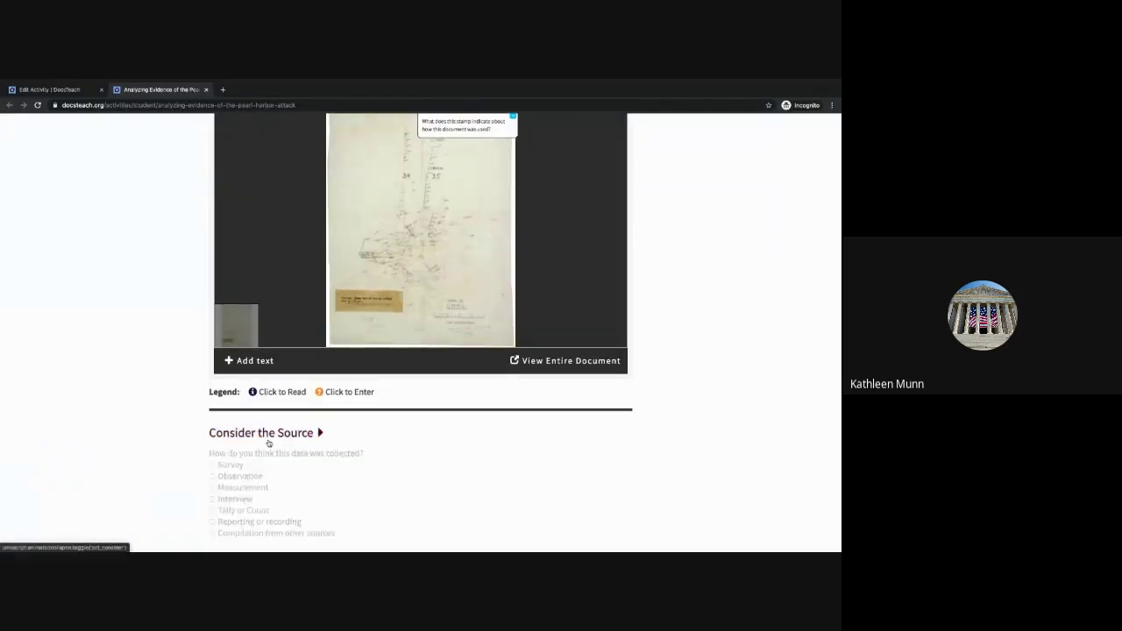
scroll(268, 441, down, 3)
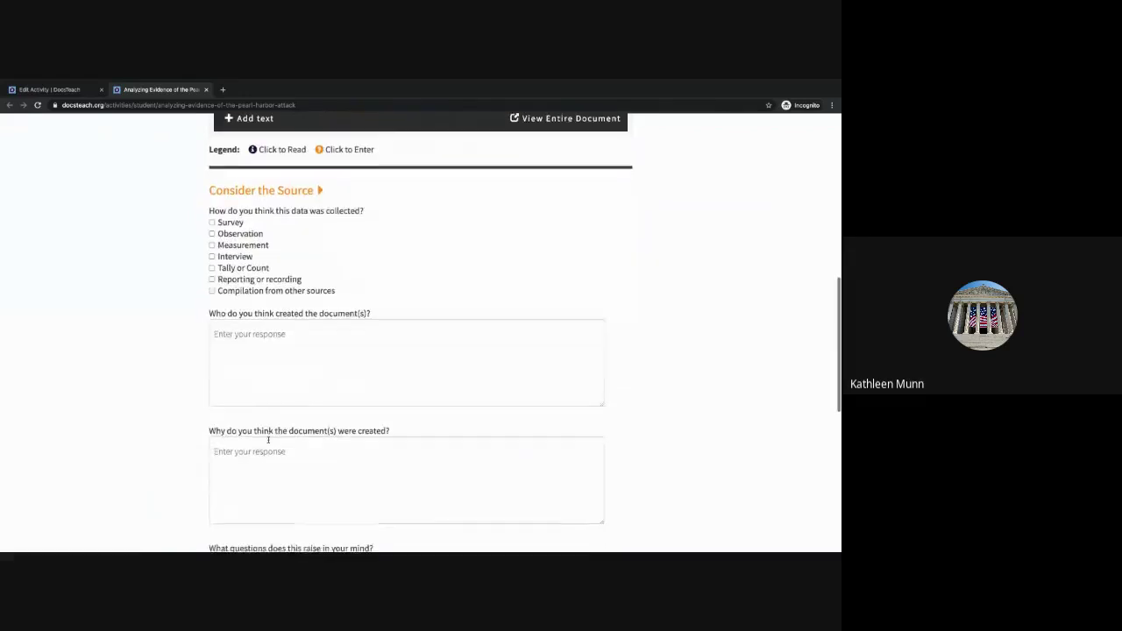
scroll(268, 440, down, 4)
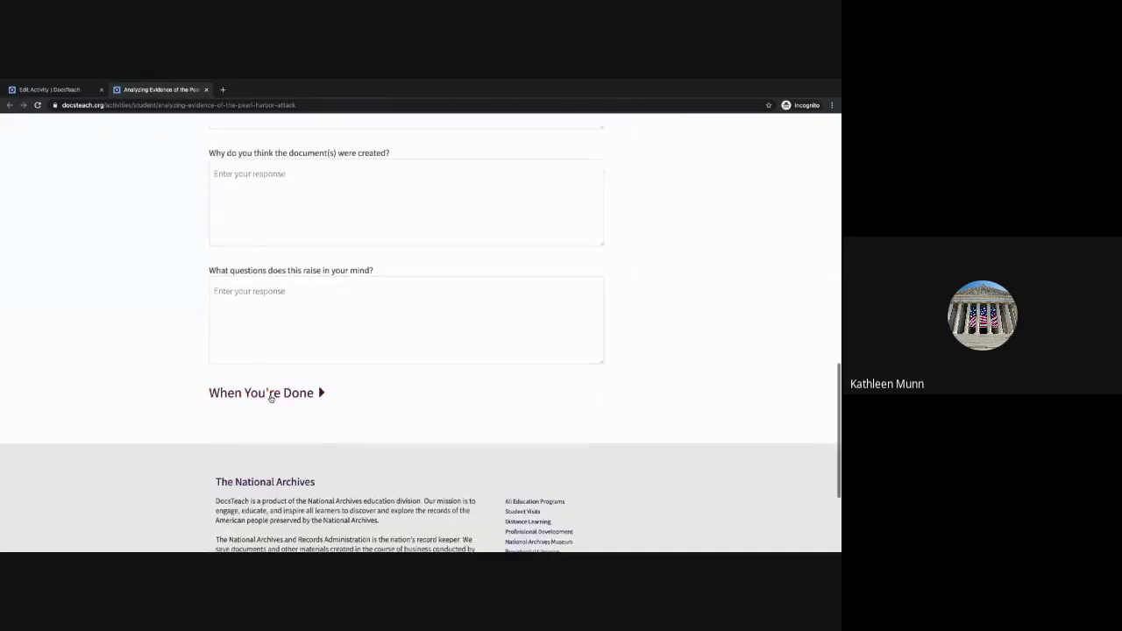
click(271, 395)
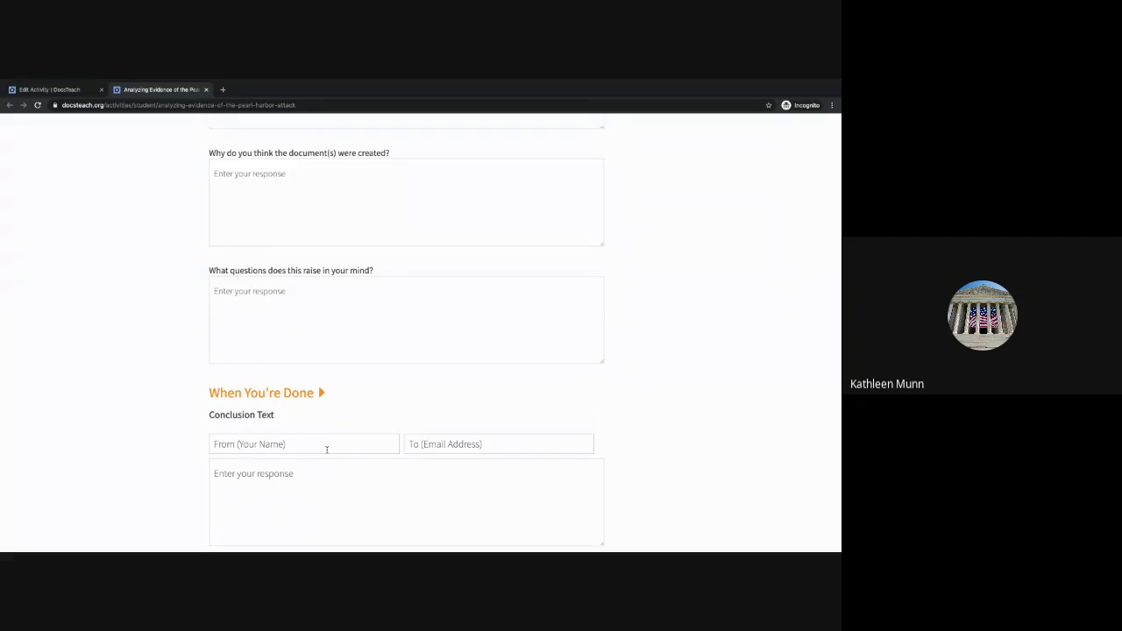
scroll(455, 342, up, 15)
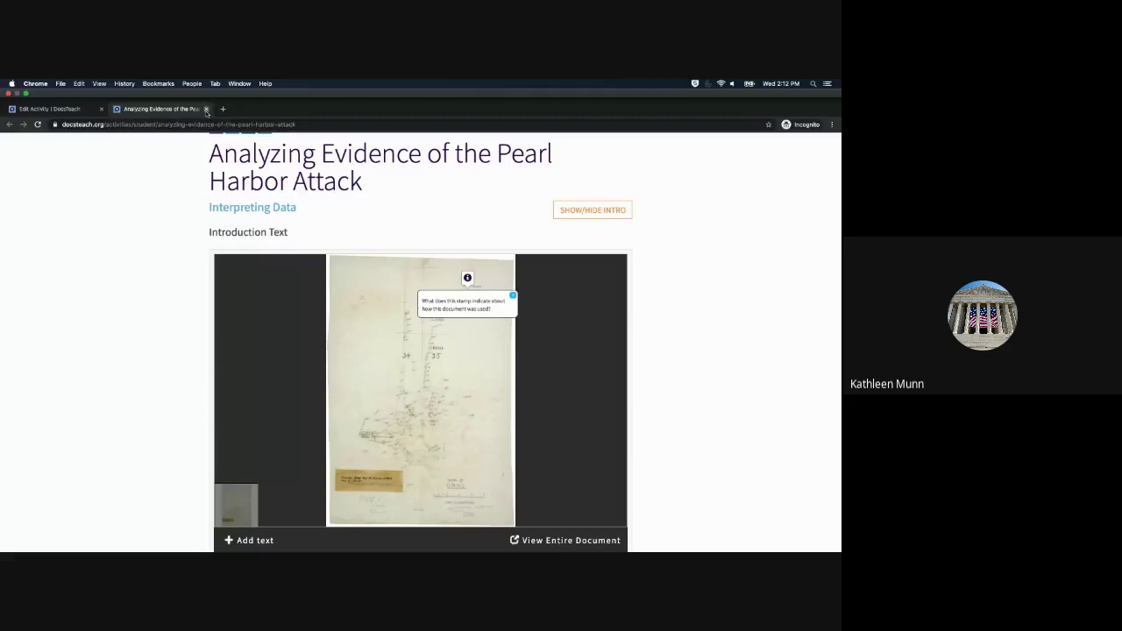
click(206, 109)
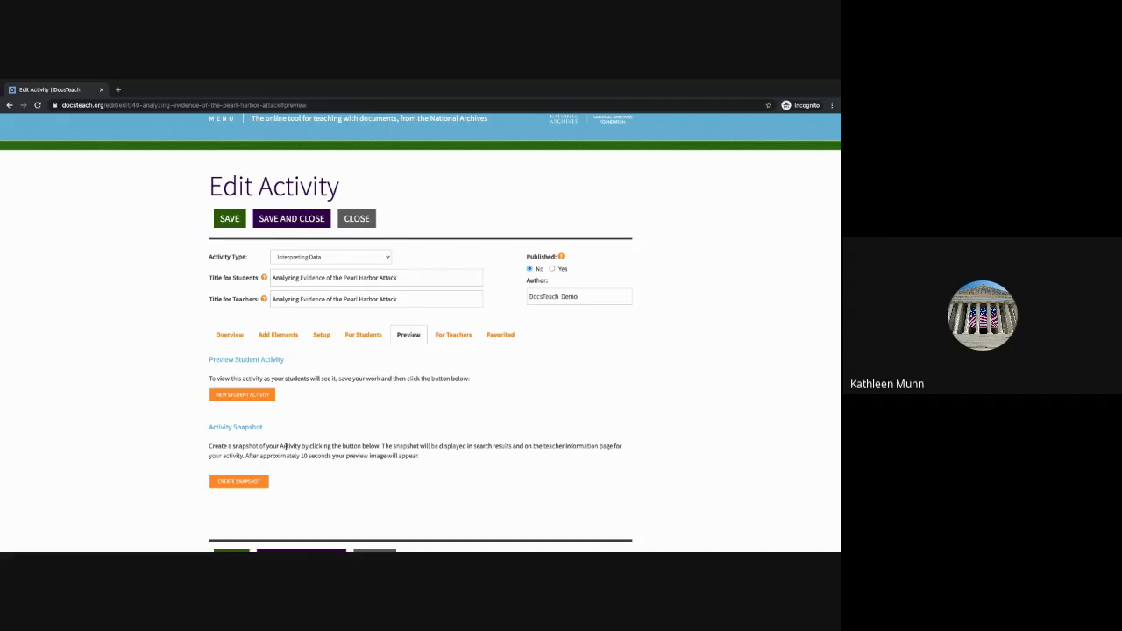
Create a snapshot of the activity and check its preview image
scroll(302, 436, down, 1)
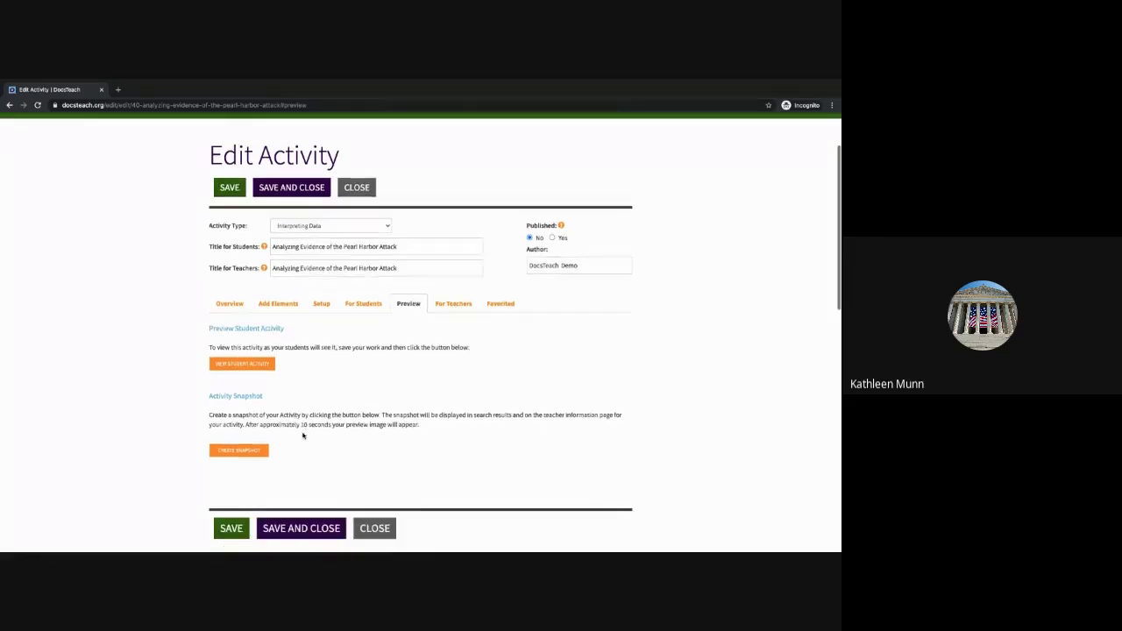
click(257, 452)
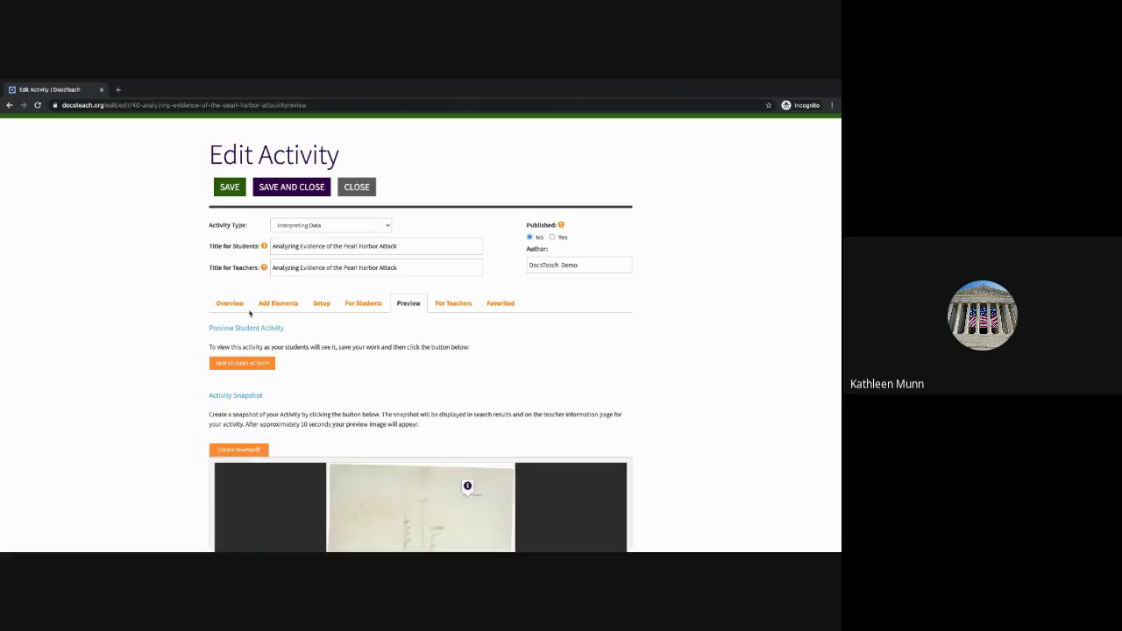
scroll(321, 373, down, 3)
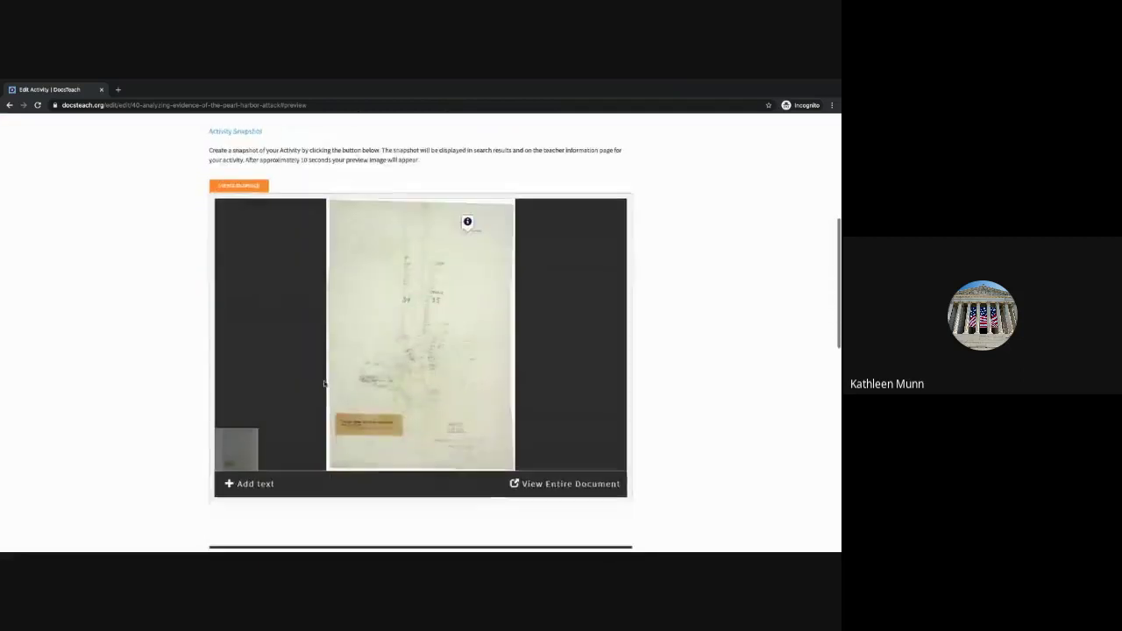
Examine the teacher description fields, including the summary, the detailed instructions and the available historical era options
scroll(324, 384, up, 2)
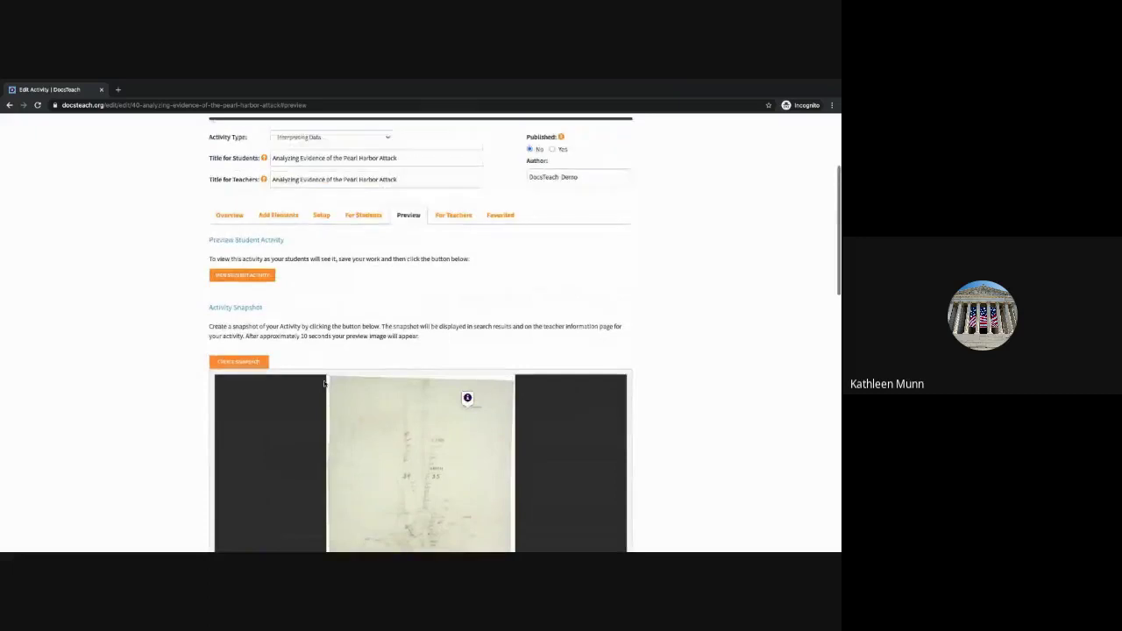
click(454, 215)
scroll(303, 478, down, 1)
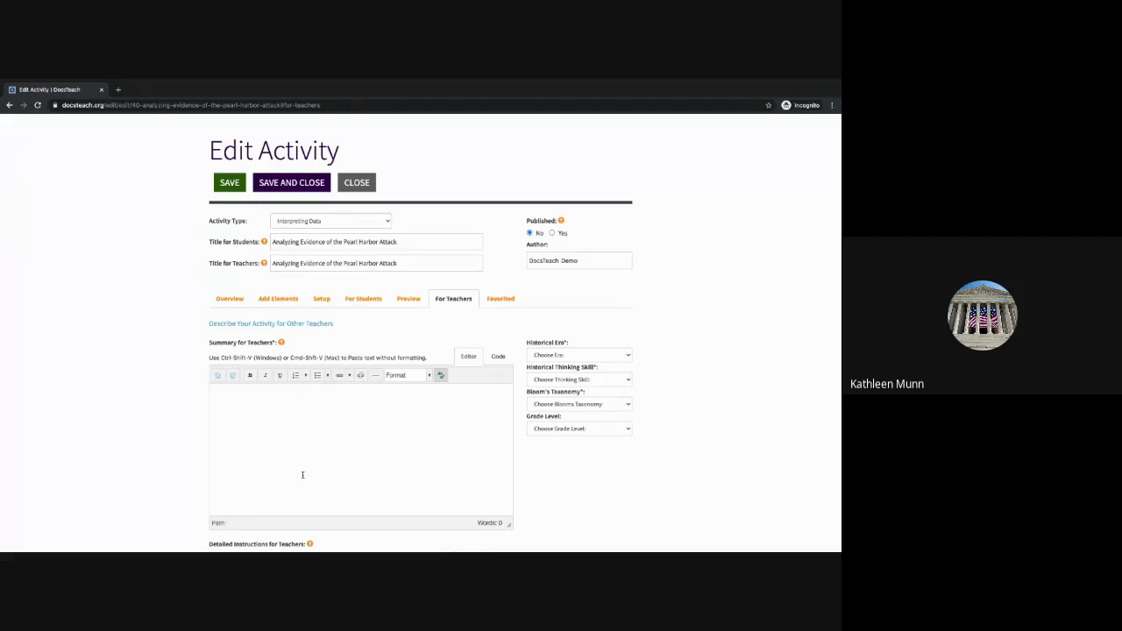
scroll(302, 474, down, 3)
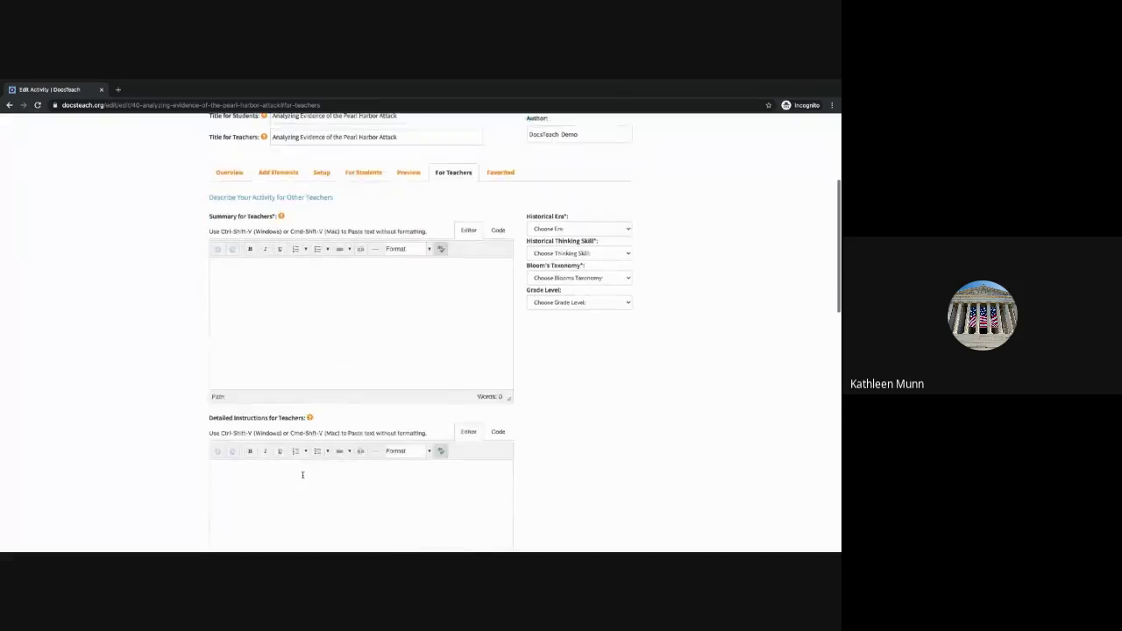
scroll(298, 493, down, 1)
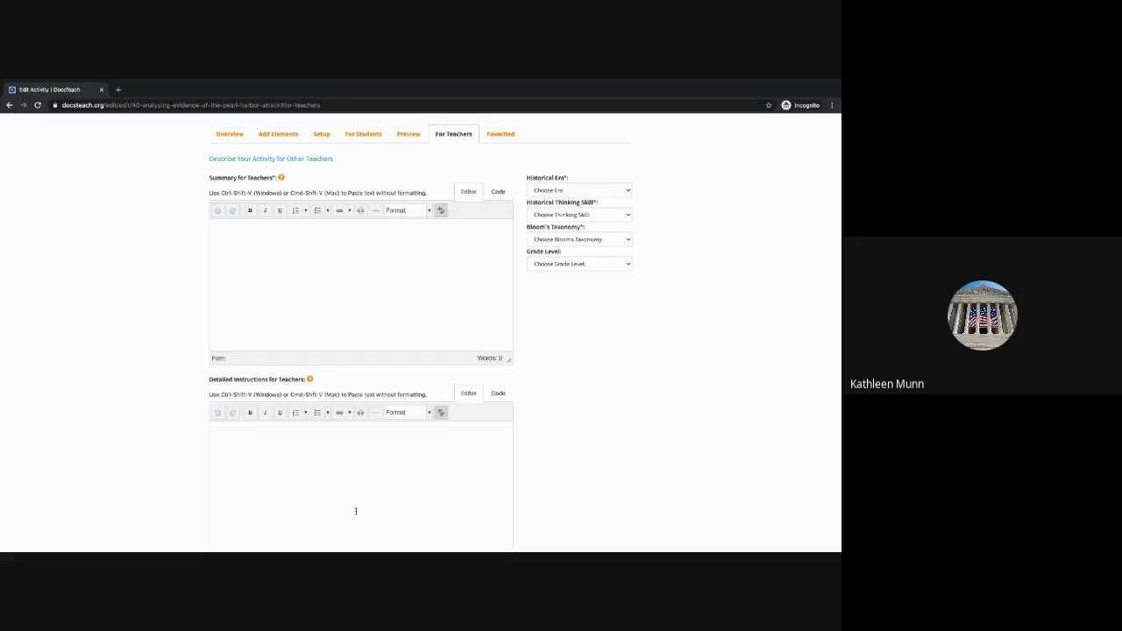
scroll(349, 491, down, 3)
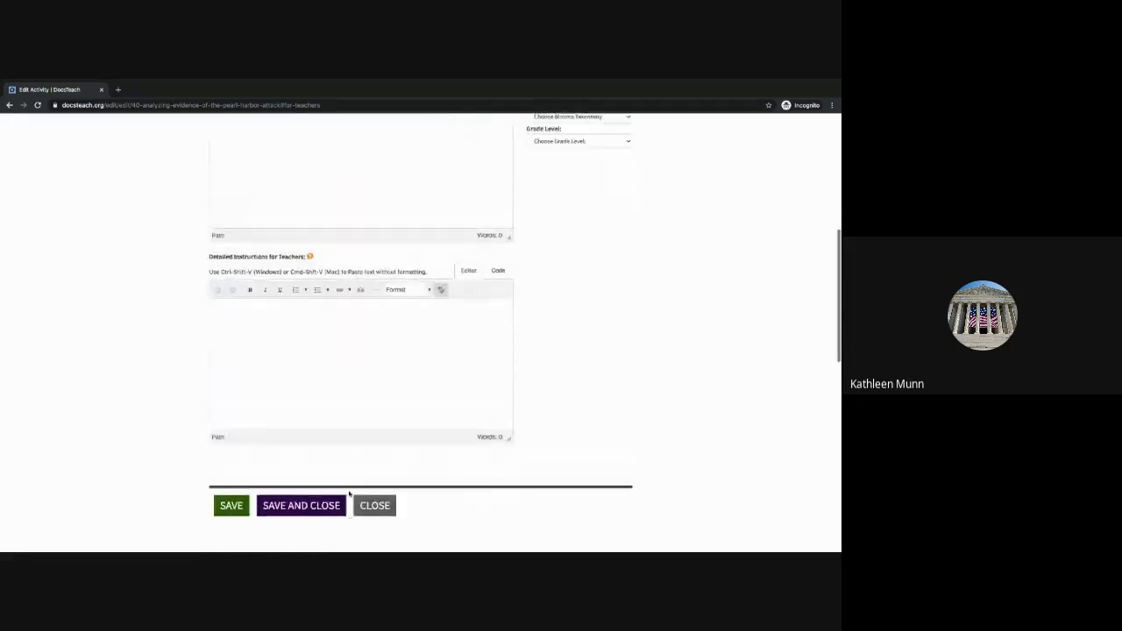
scroll(349, 491, up, 4)
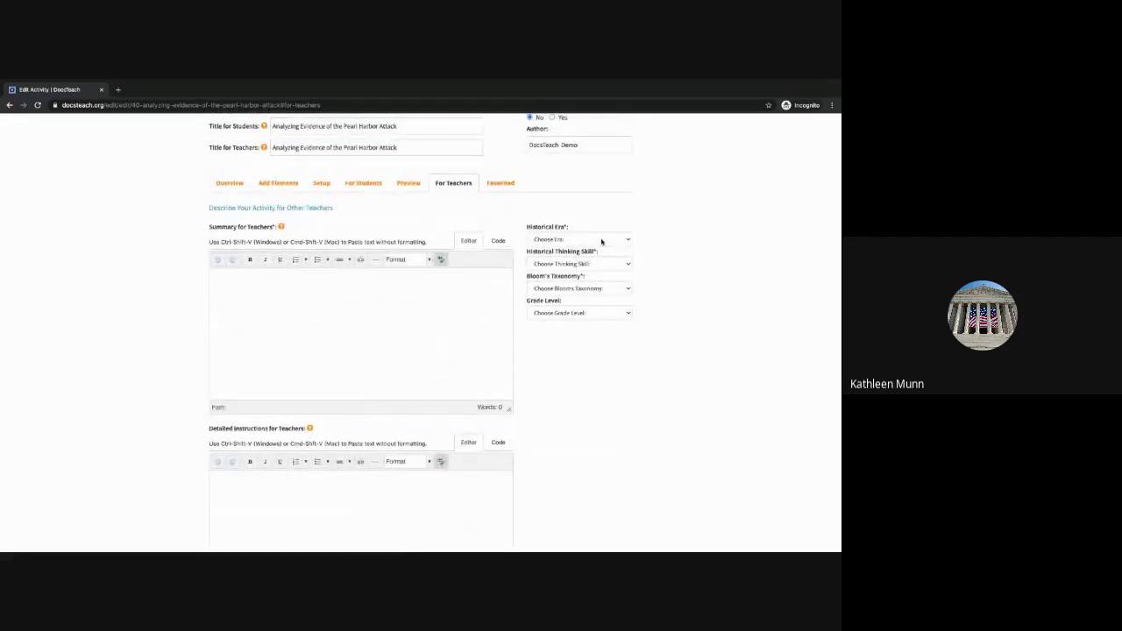
click(601, 240)
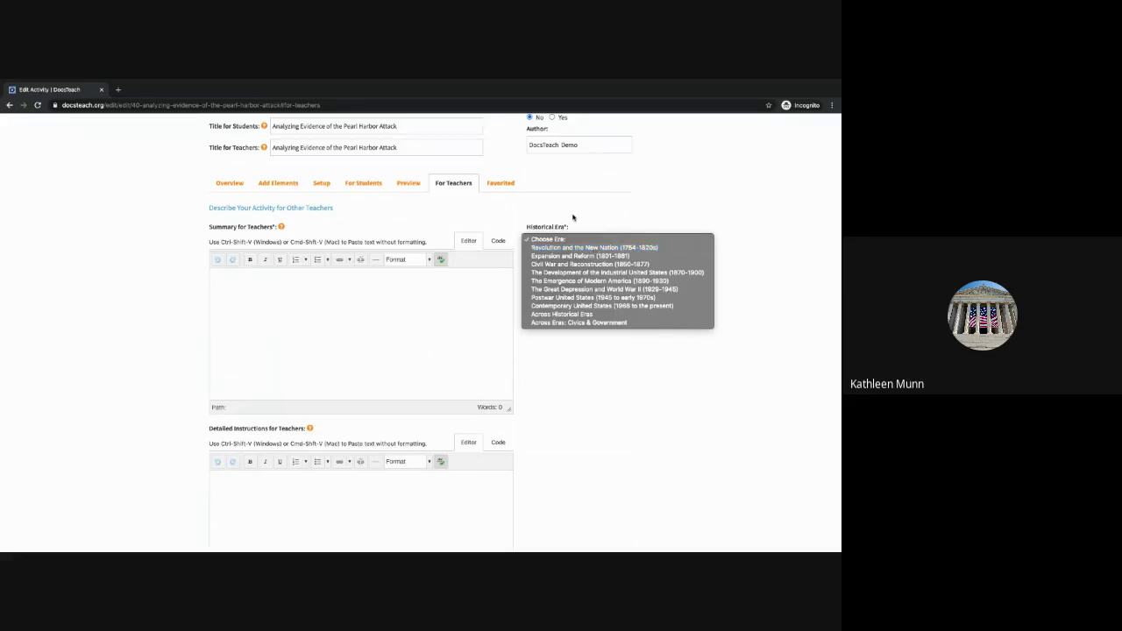
click(574, 219)
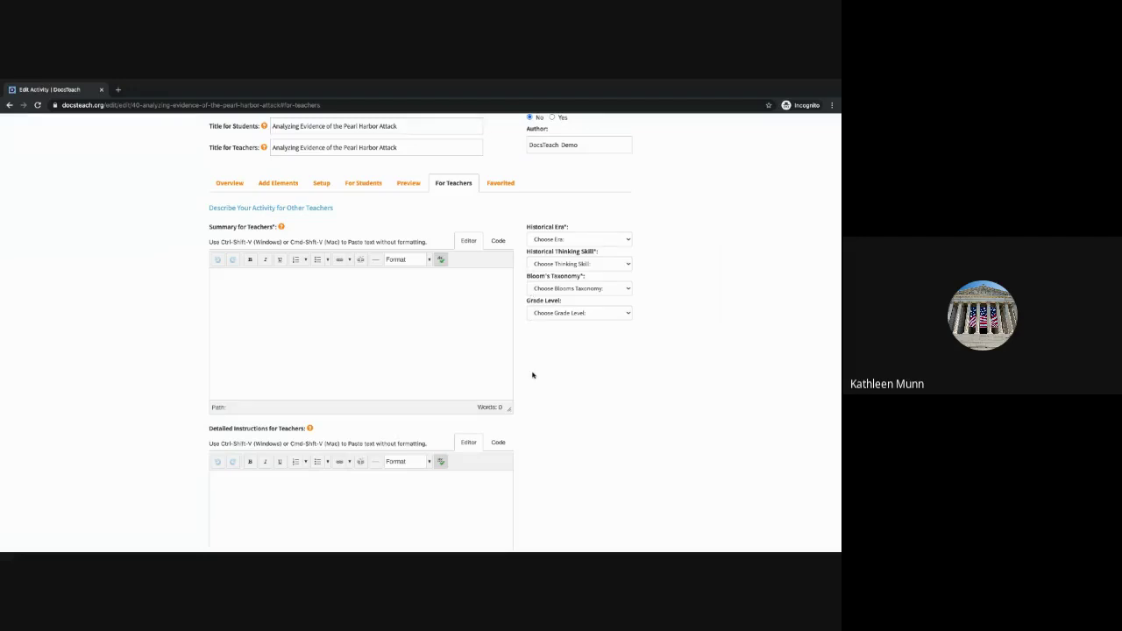
Save the Pearl Harbor activity and close the editor
scroll(532, 372, up, 2)
scroll(532, 372, up, 1)
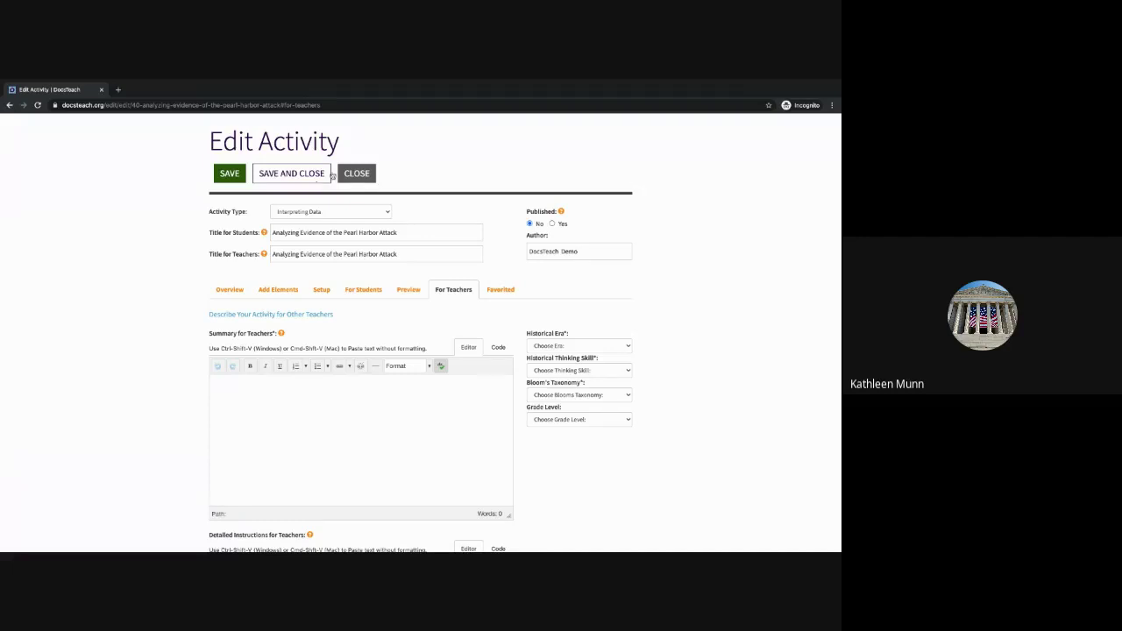
click(332, 175)
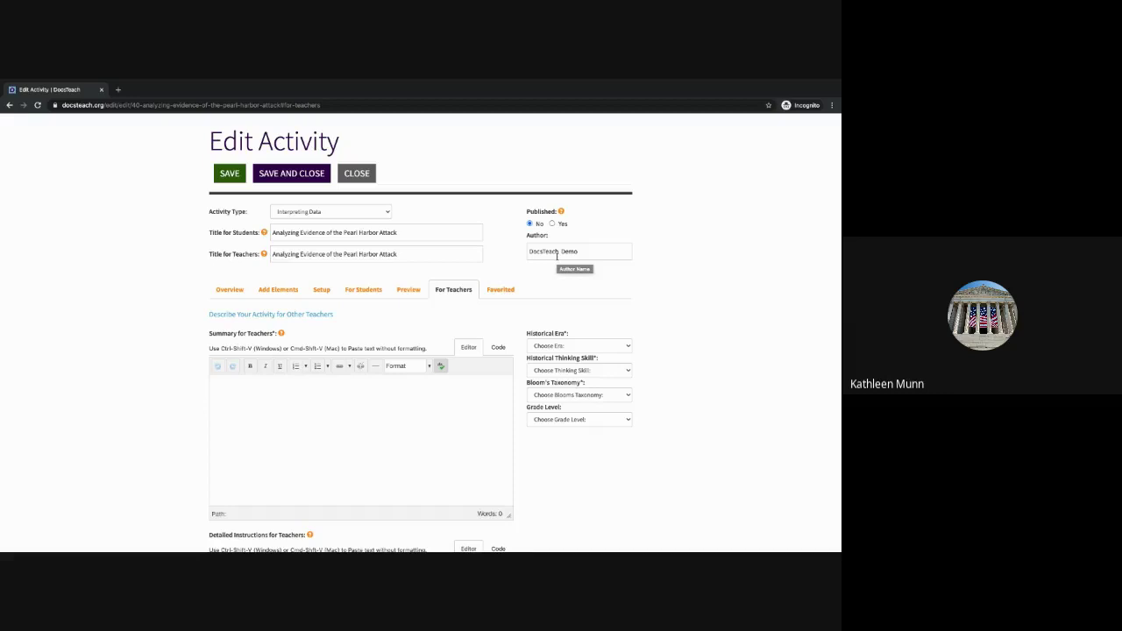
click(315, 176)
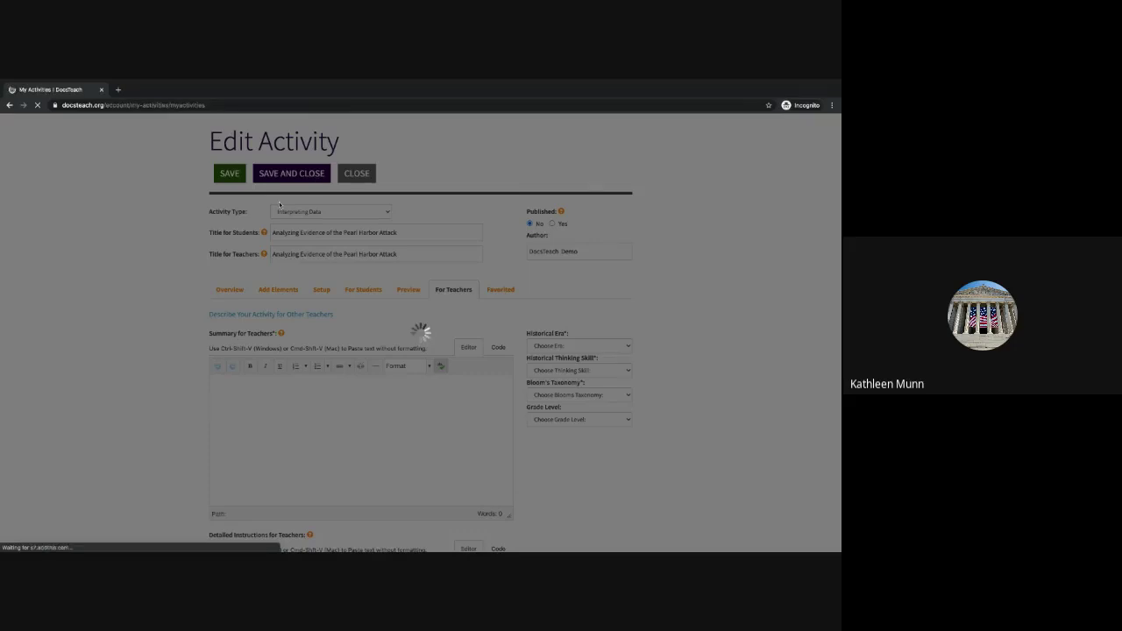
Open the published "Analyzing Evidence of the Pearl Harbor Attack" activity from 1st Period History and review its teacher information and suggested teaching instructions
scroll(370, 433, down, 10)
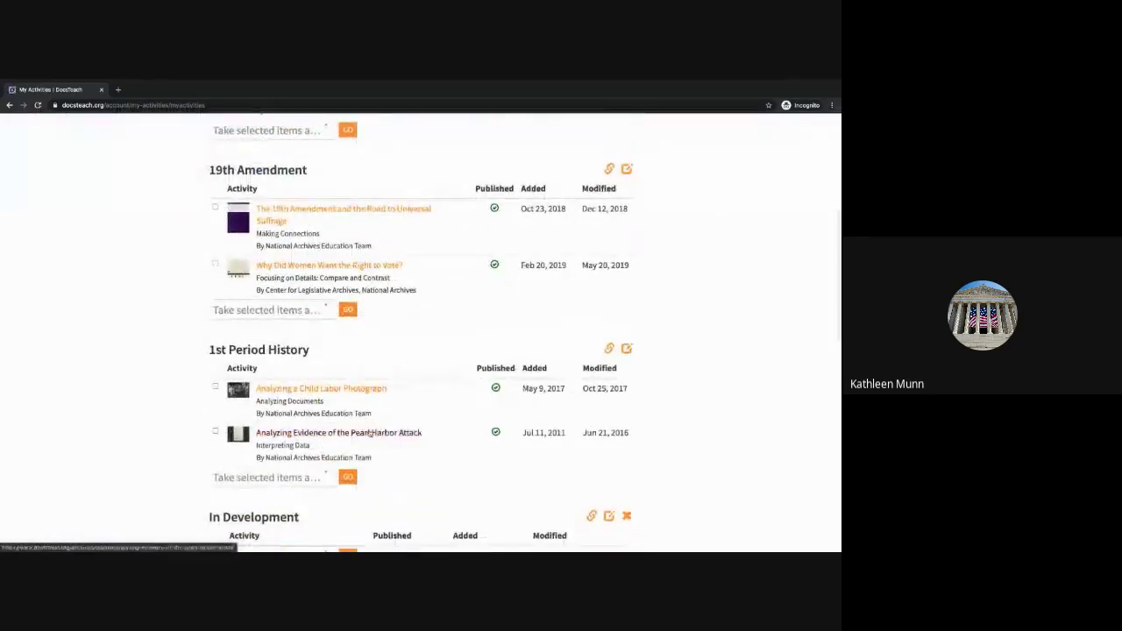
click(370, 432)
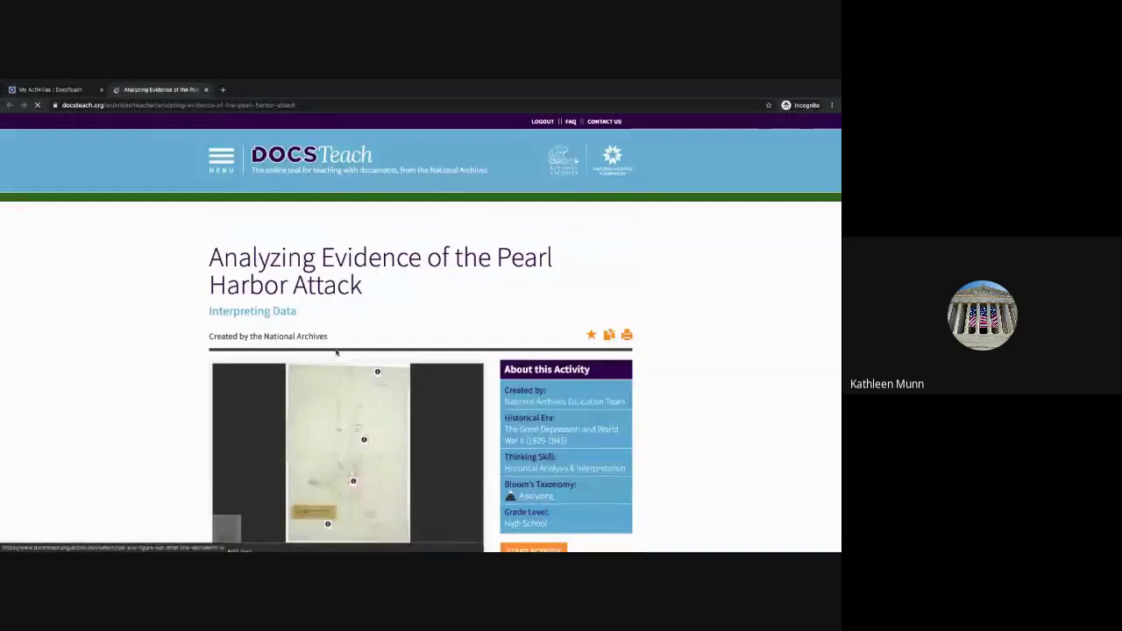
scroll(474, 419, down, 2)
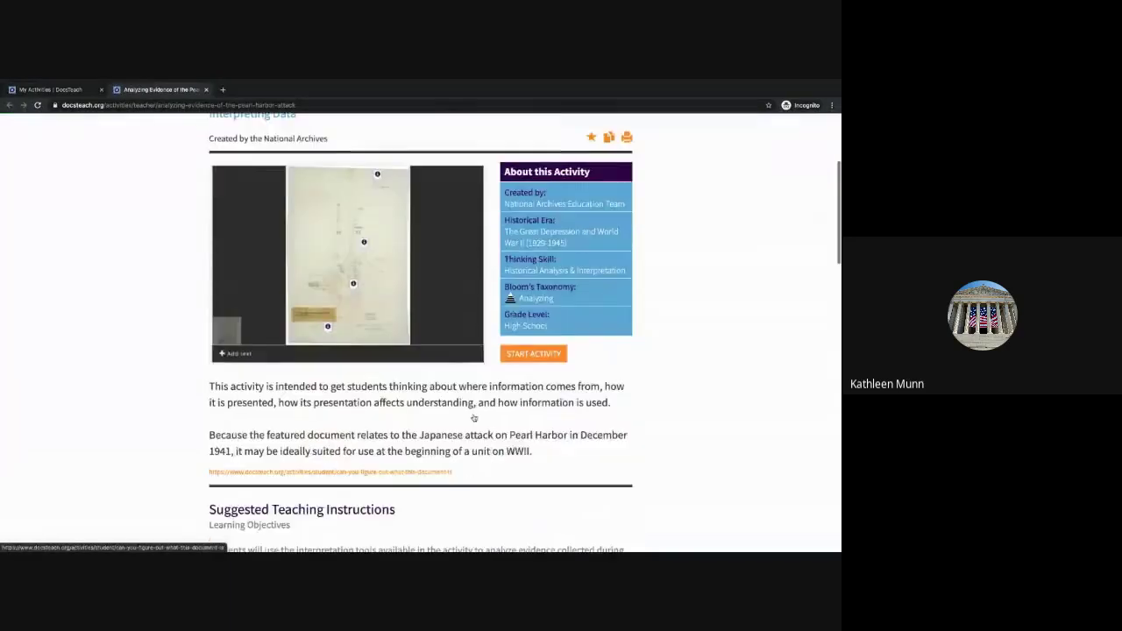
scroll(474, 419, down, 5)
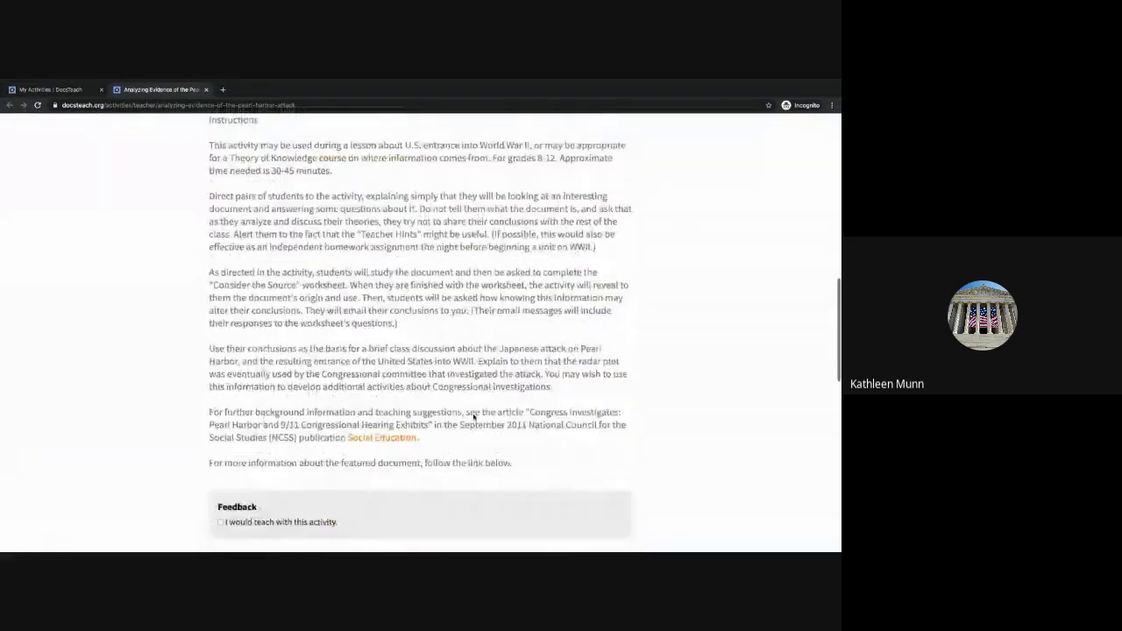
scroll(474, 418, down, 1)
scroll(474, 419, up, 6)
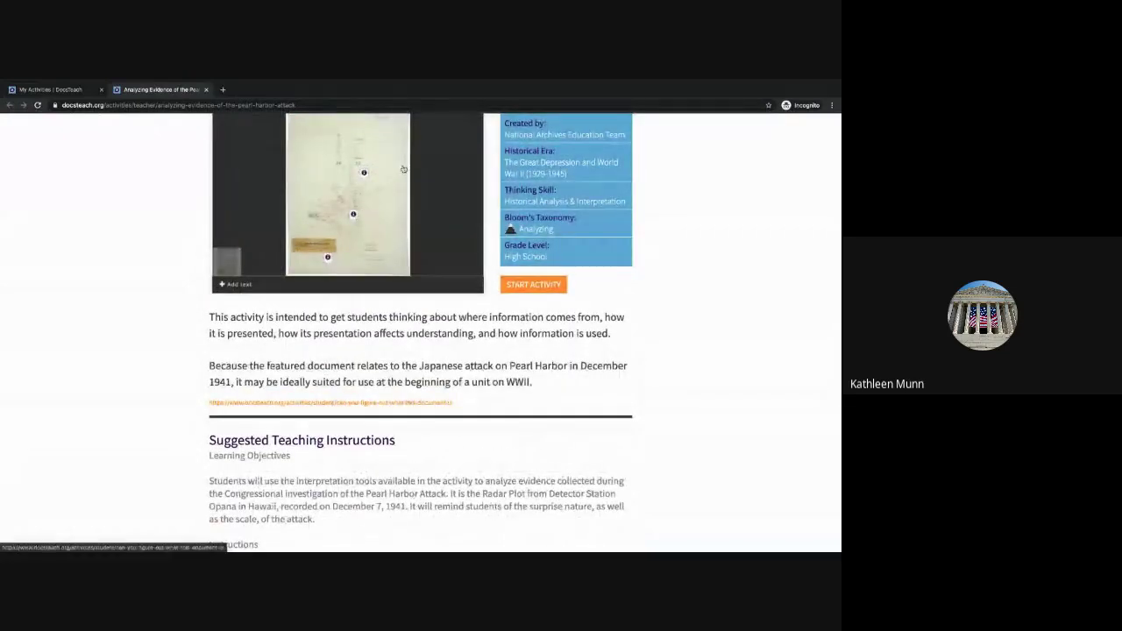
scroll(403, 170, up, 1)
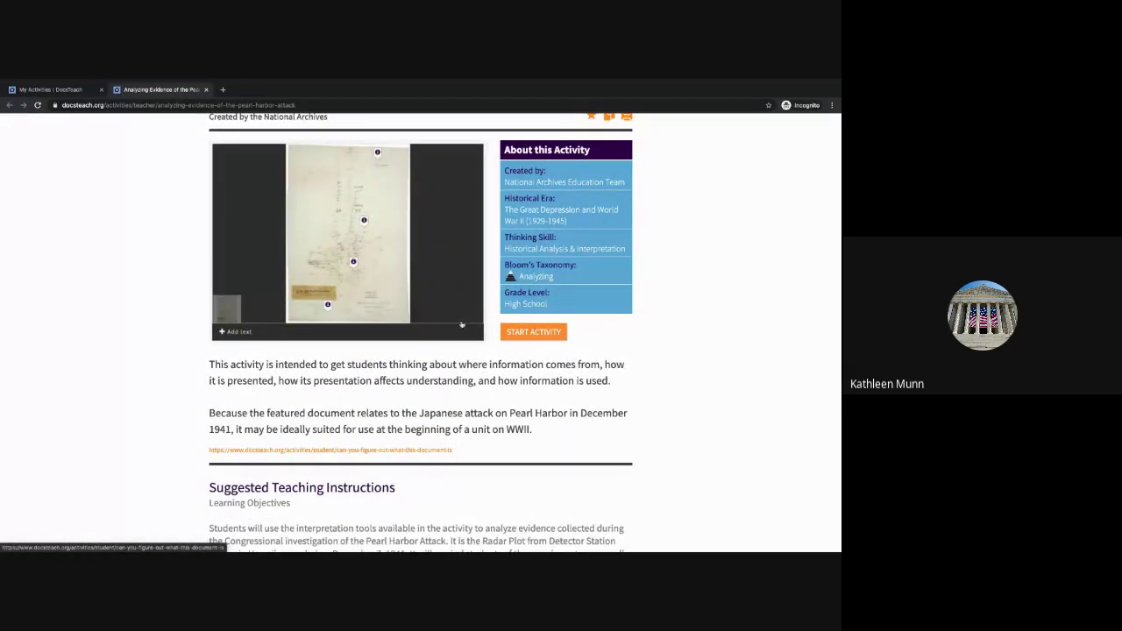
scroll(514, 371, up, 1)
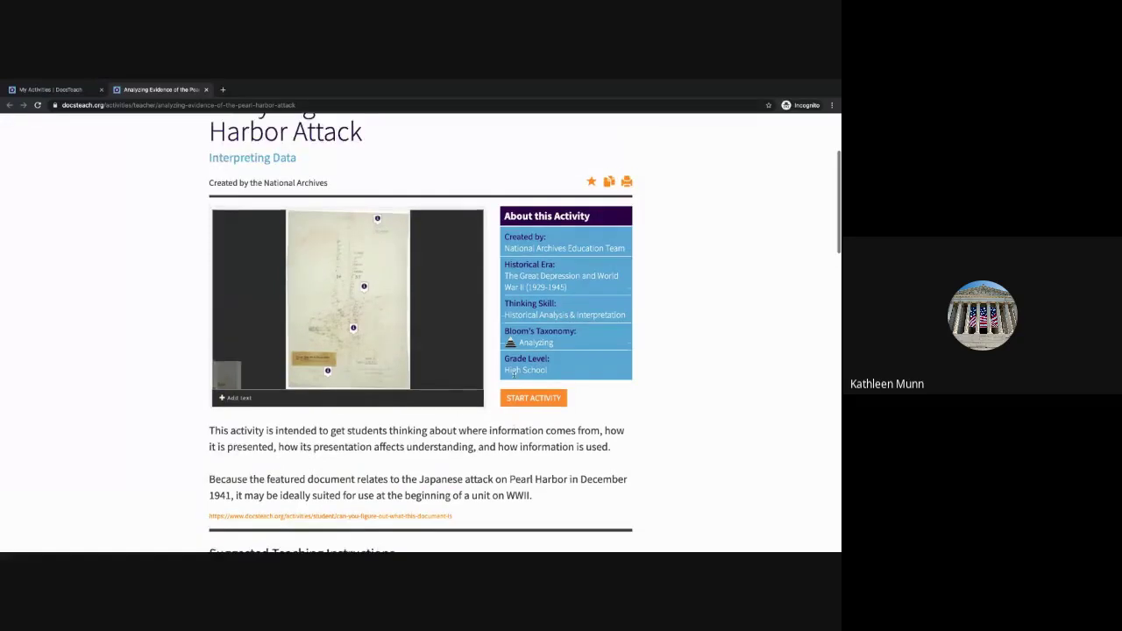
Go to the DocsTeach home page and open the activity creation tools
scroll(428, 302, up, 3)
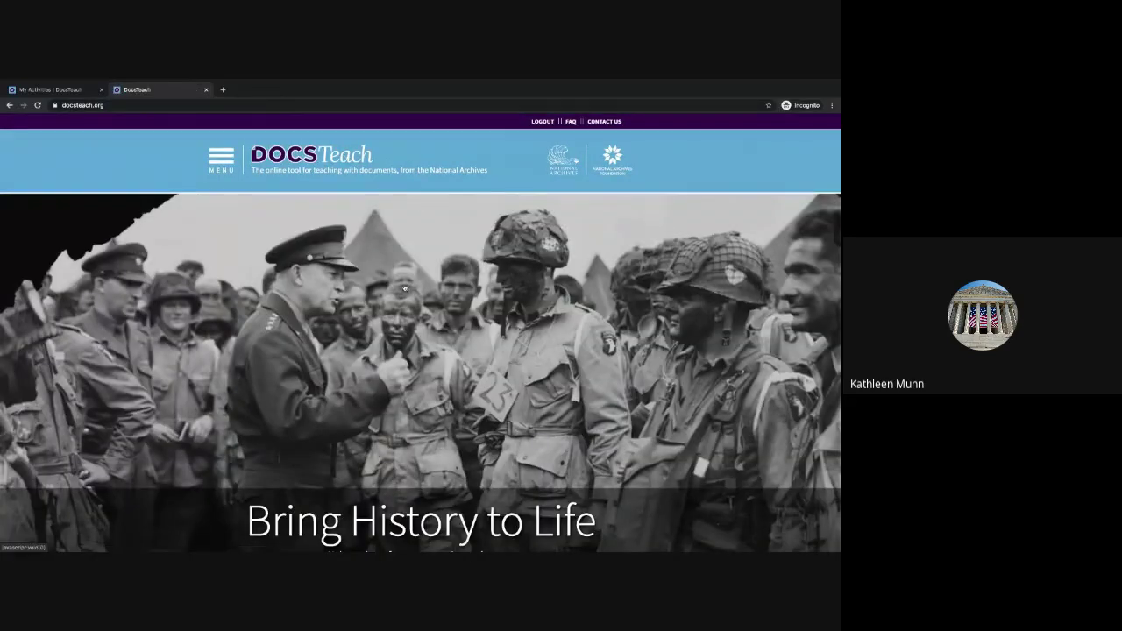
scroll(412, 255, down, 1)
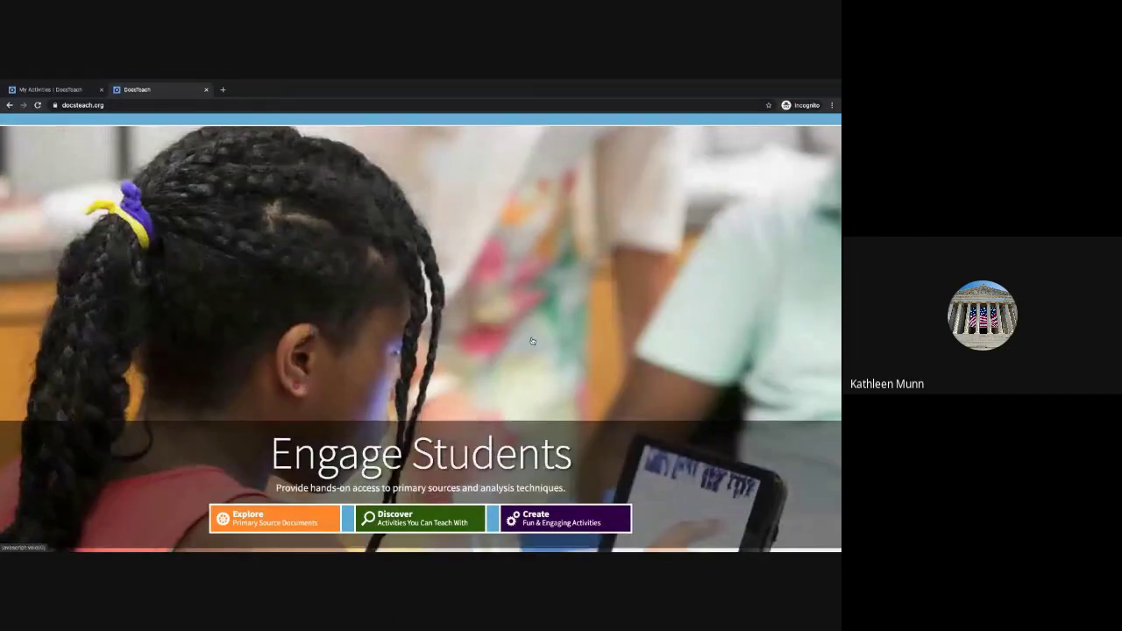
scroll(526, 337, down, 1)
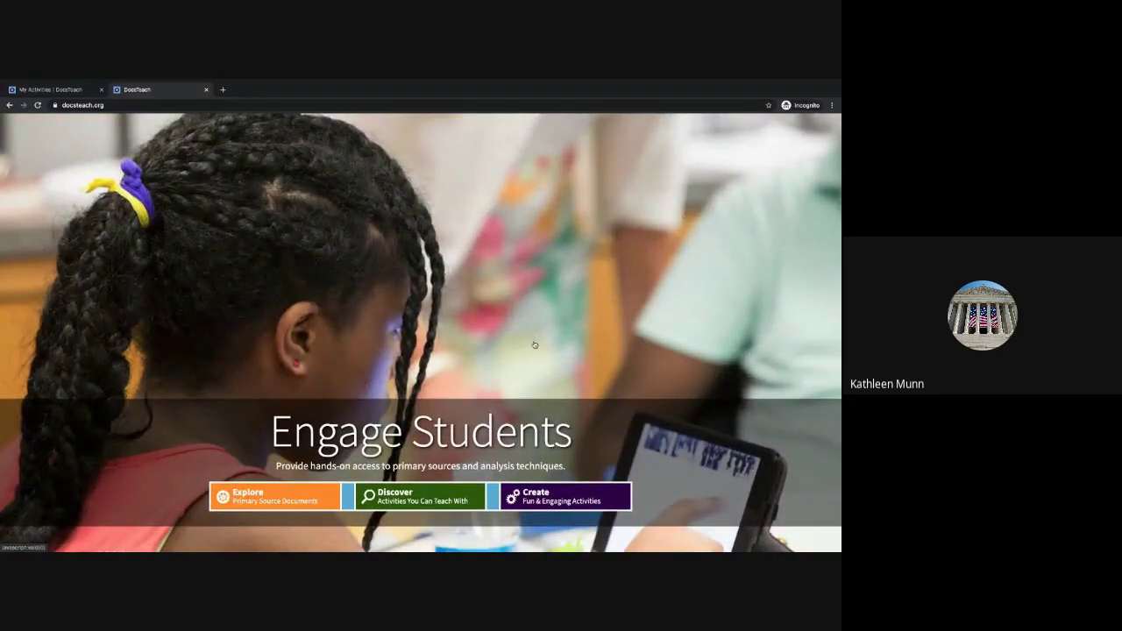
scroll(534, 345, down, 1)
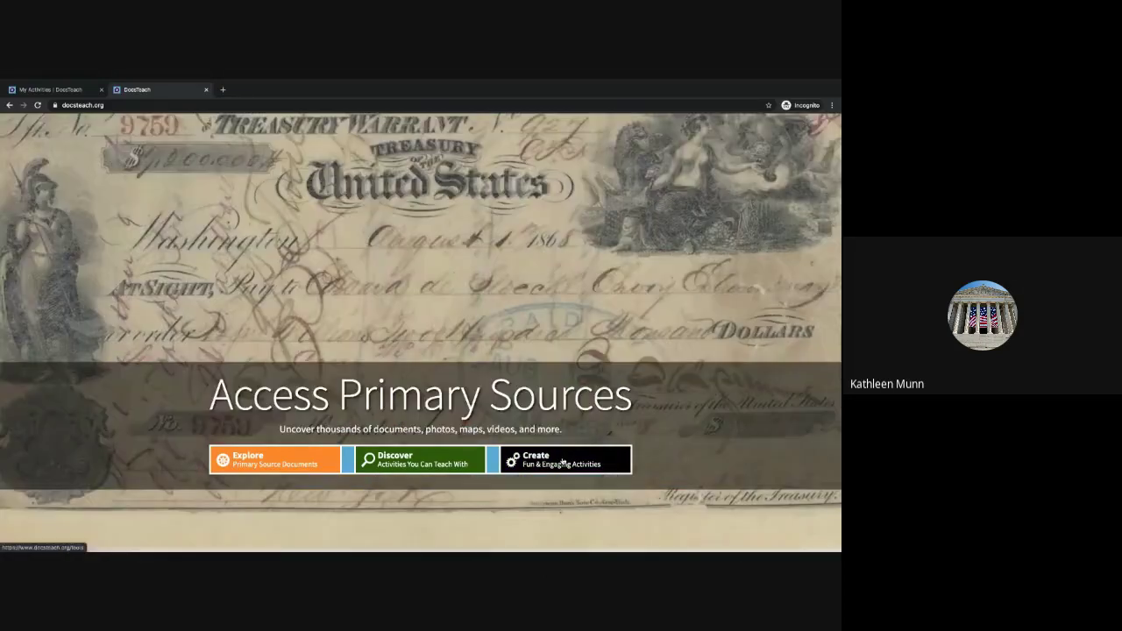
click(563, 462)
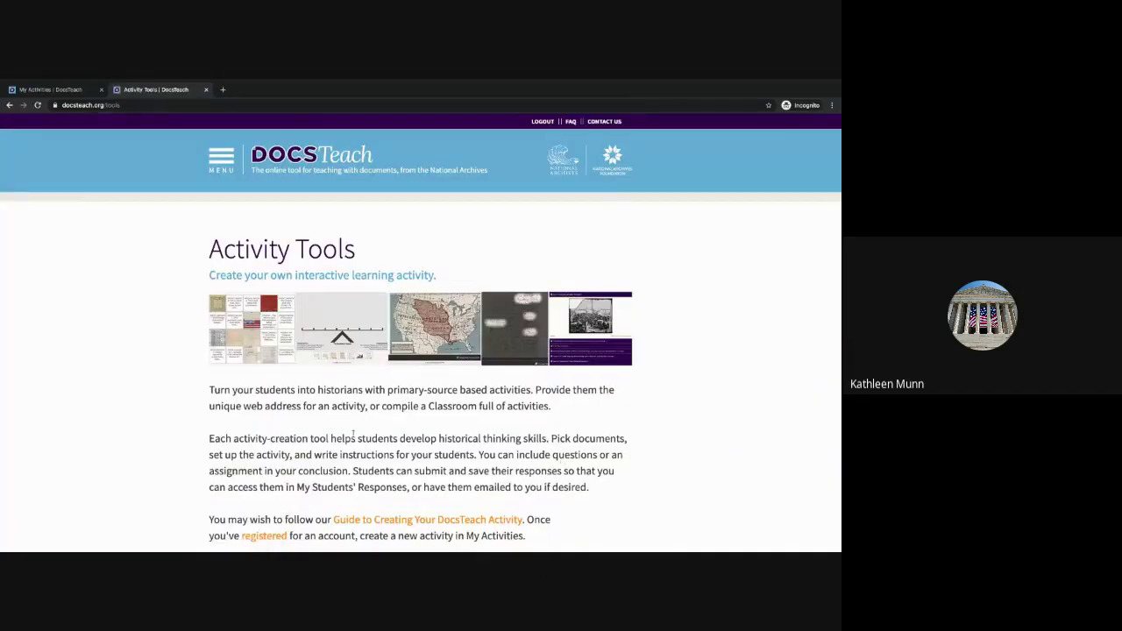
Review the activity tools and their descriptions, from Analyzing Documents through Seeing the Big Picture
scroll(367, 424, down, 4)
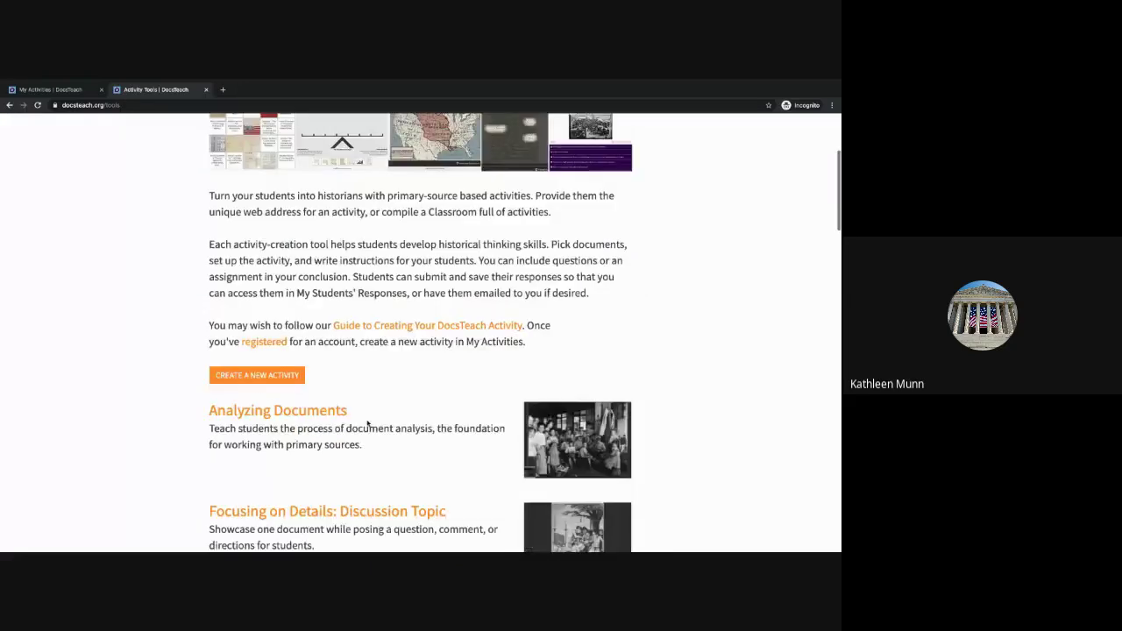
scroll(368, 423, down, 1)
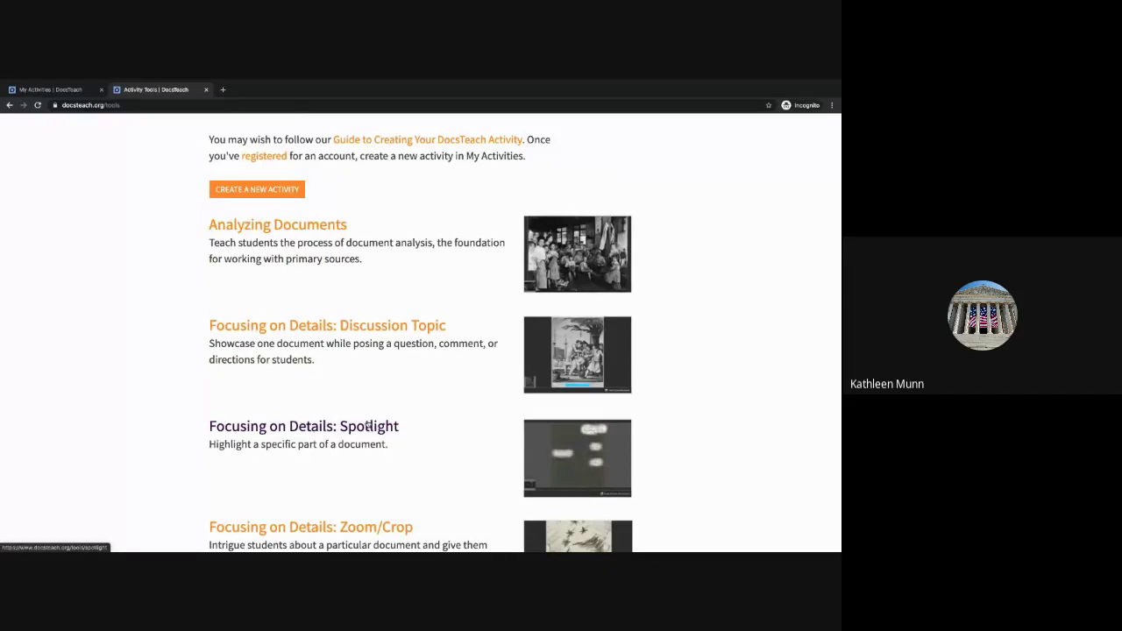
scroll(367, 426, down, 3)
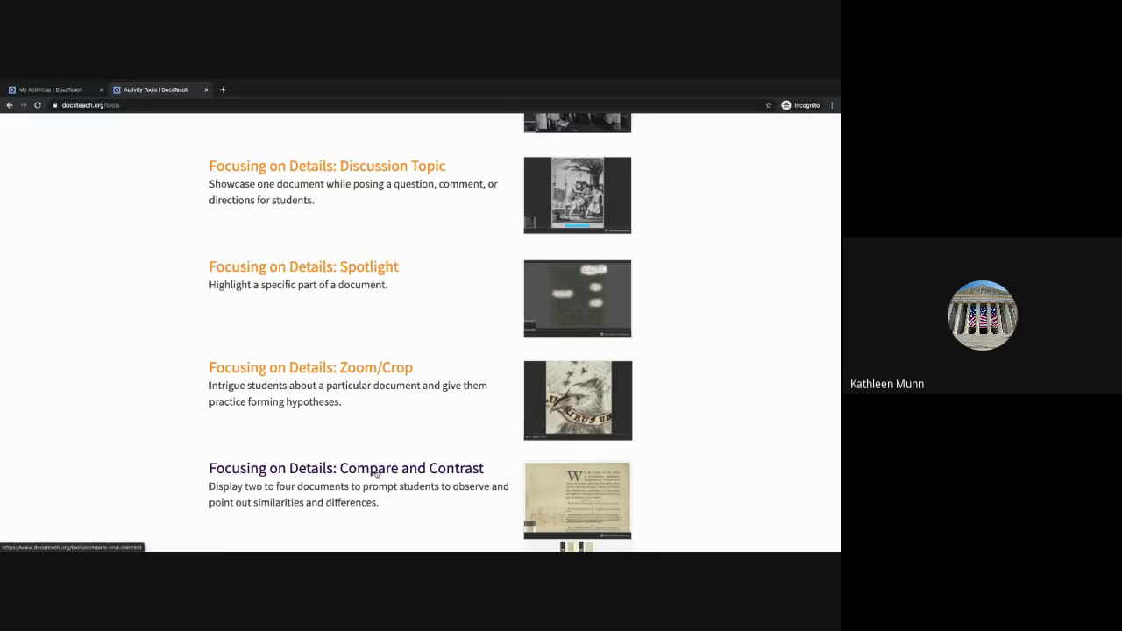
scroll(396, 509, down, 4)
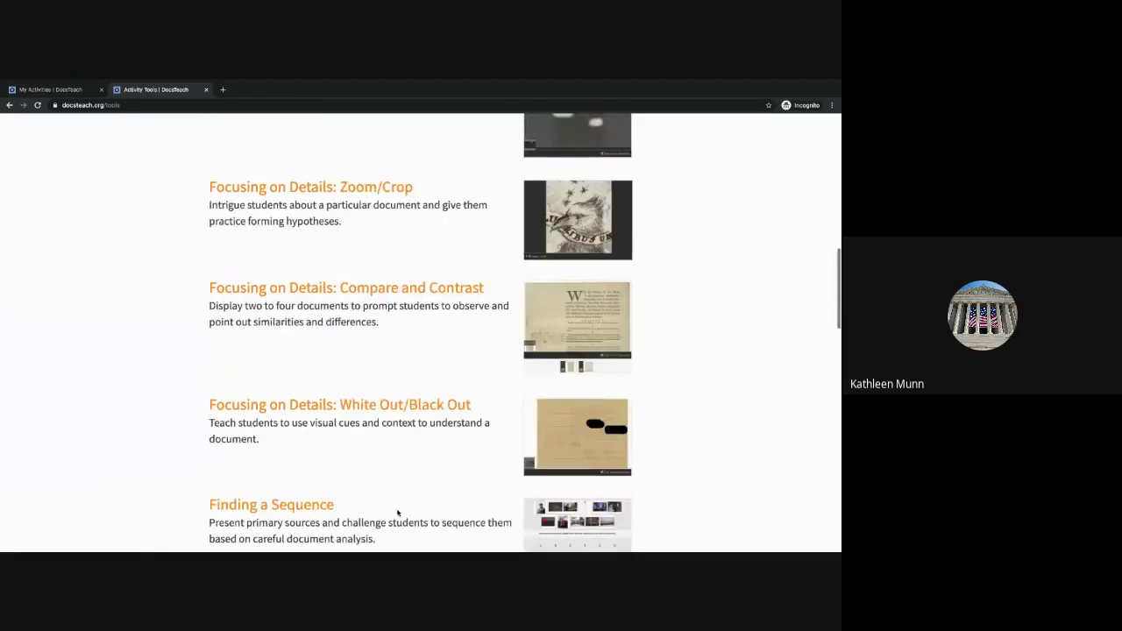
scroll(397, 513, down, 6)
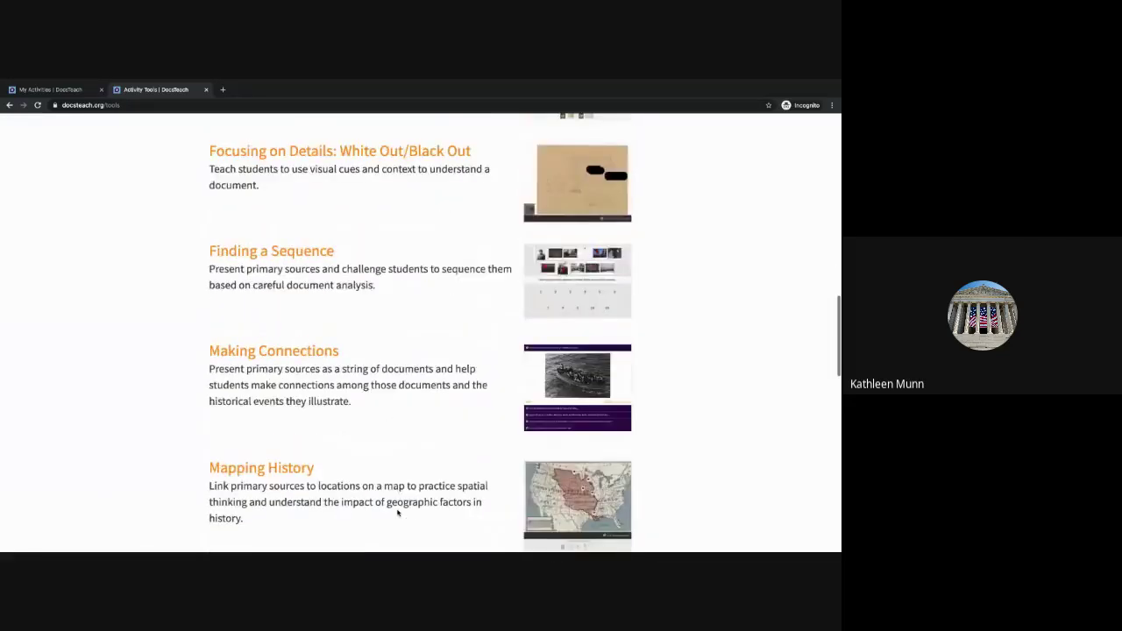
scroll(397, 513, down, 4)
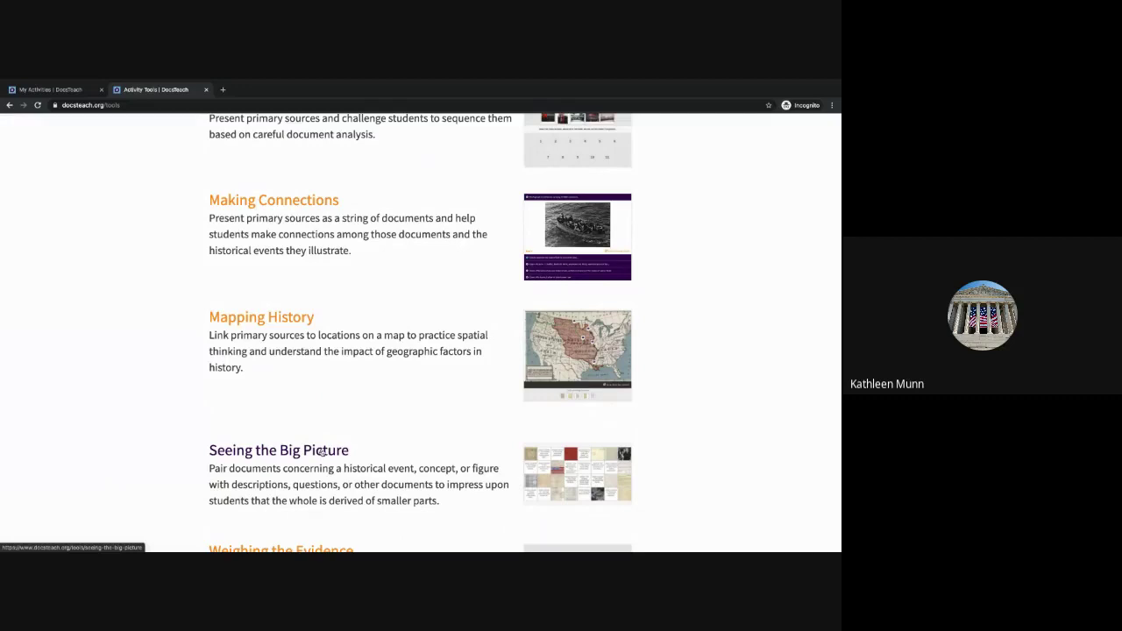
Start a new activity and set its type to Seeing the Big Picture
scroll(323, 452, up, 20)
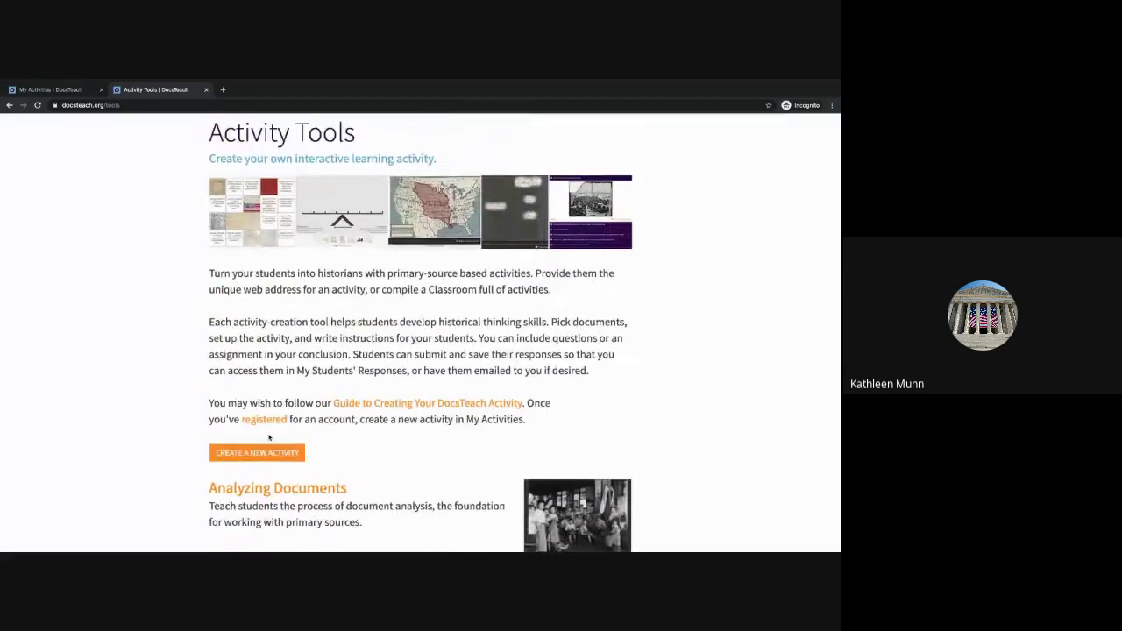
click(265, 453)
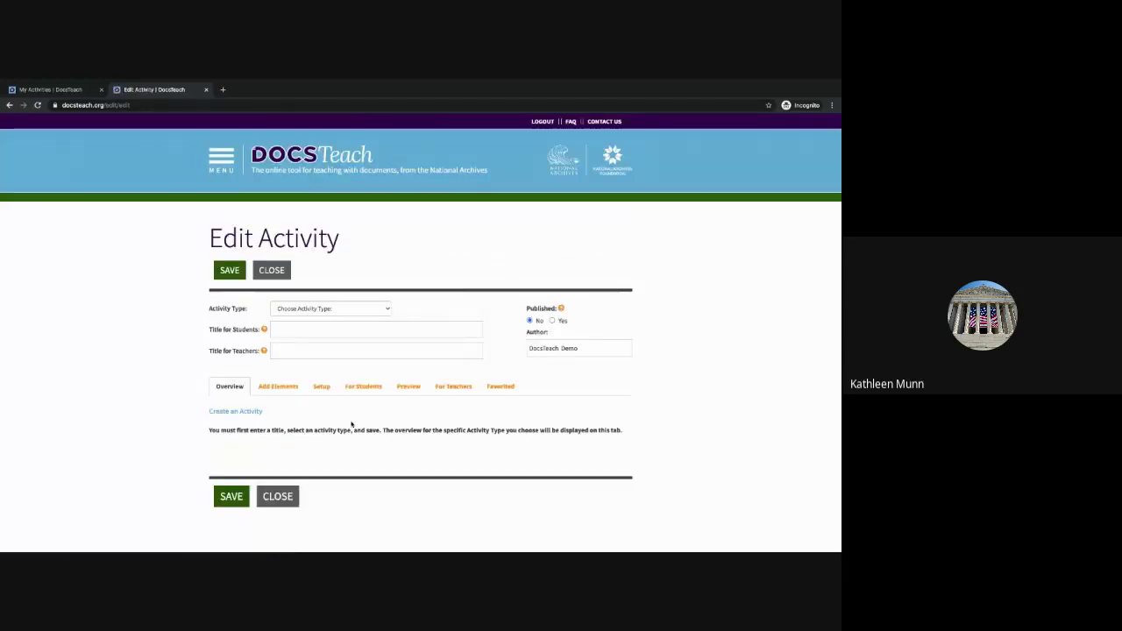
click(386, 310)
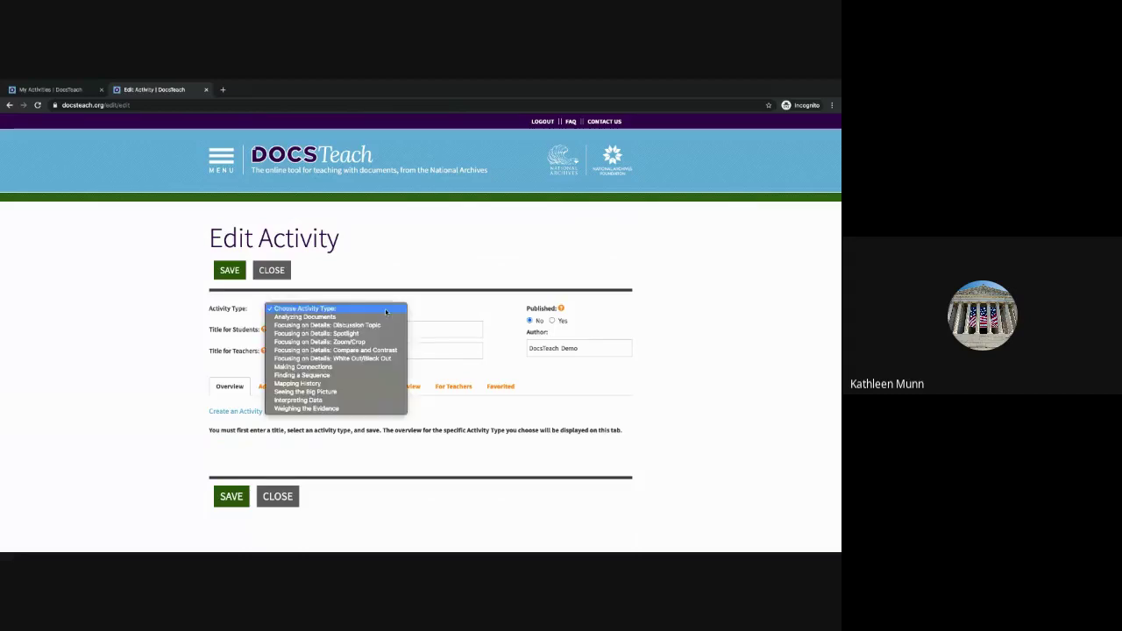
click(343, 393)
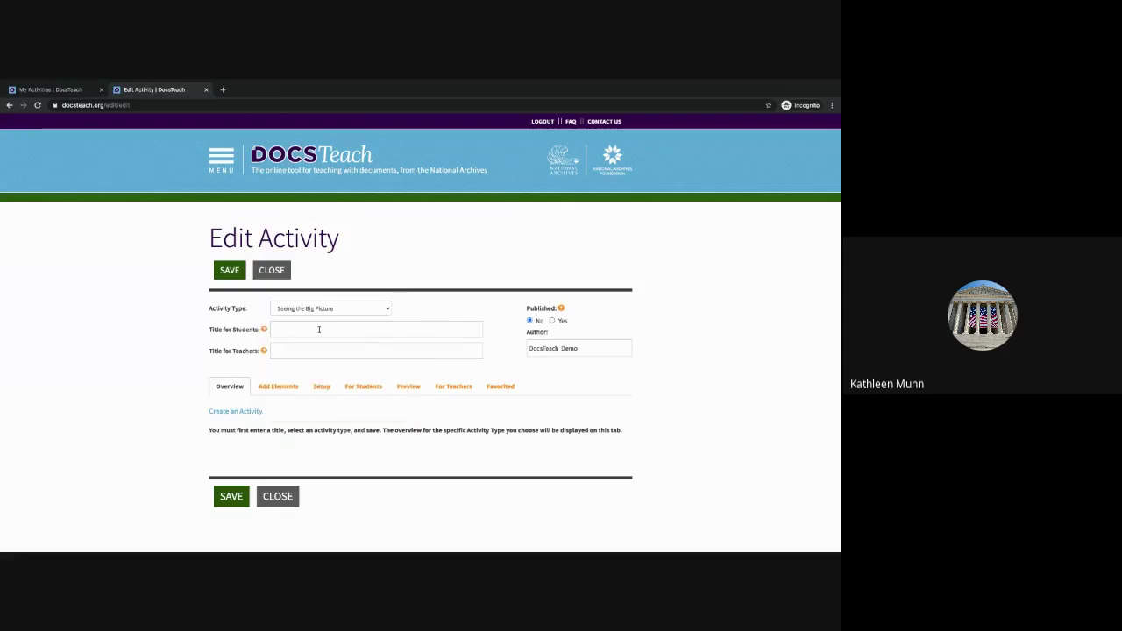
Title the activity "The First Amendment in Action!" for both students and teachers, and save it
click(319, 329)
text(The )
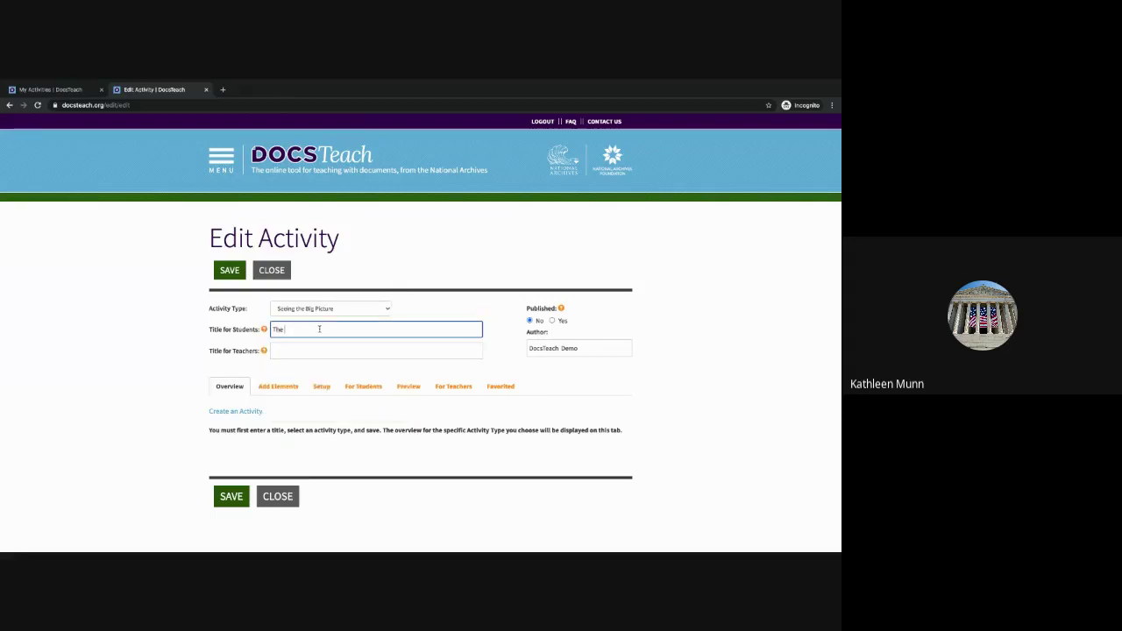
text(Farst Amendment in Action)
click(319, 354)
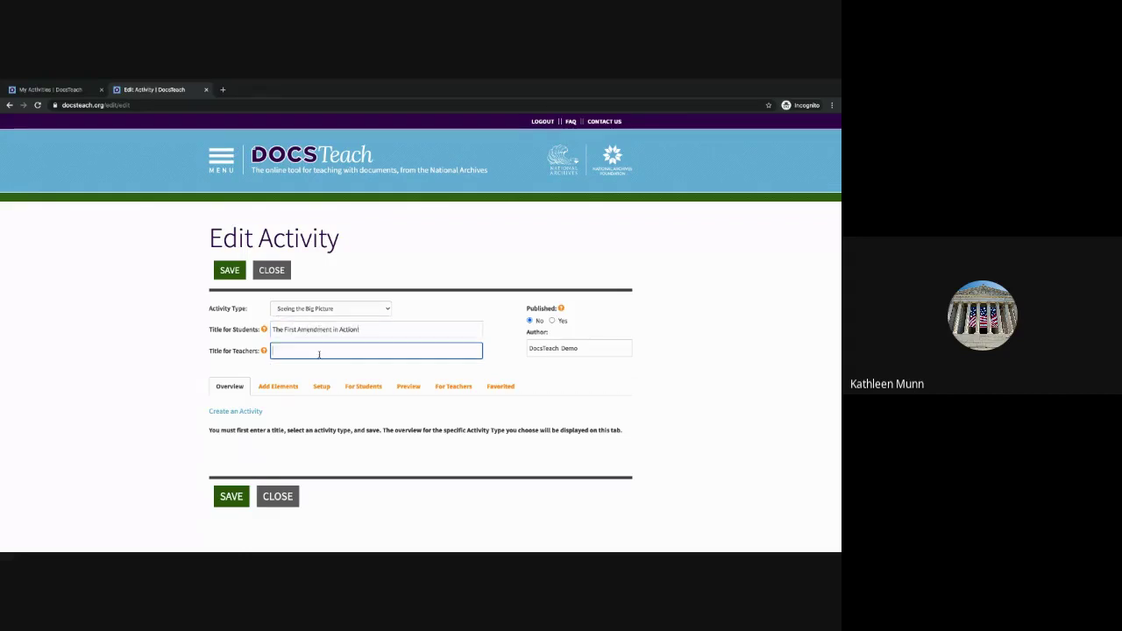
text(The First Amendment in Action!)
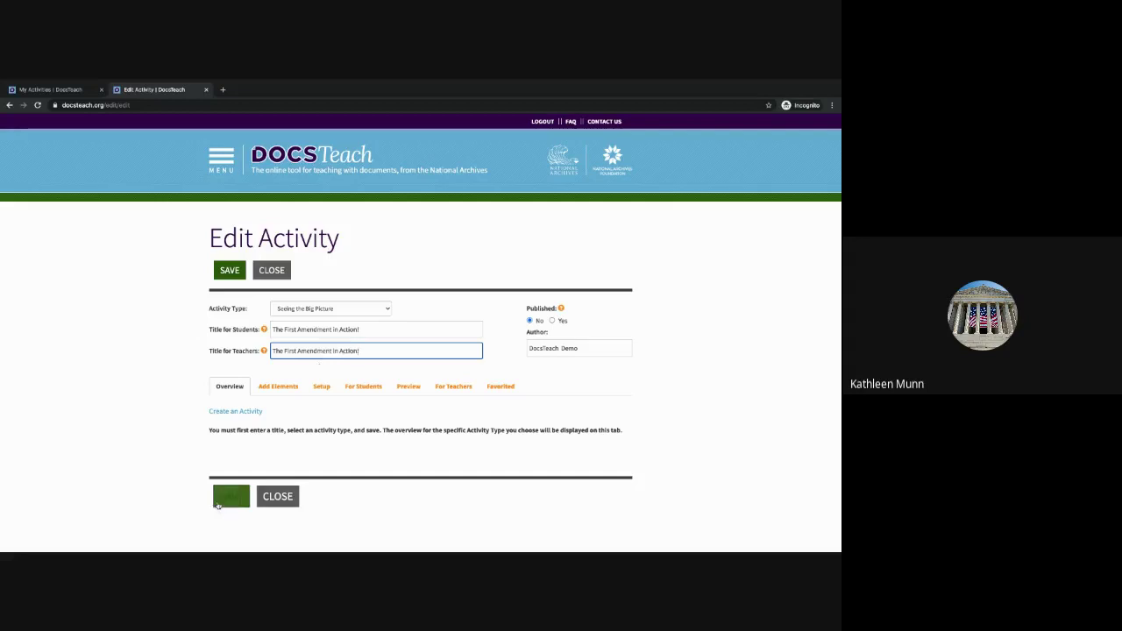
click(227, 505)
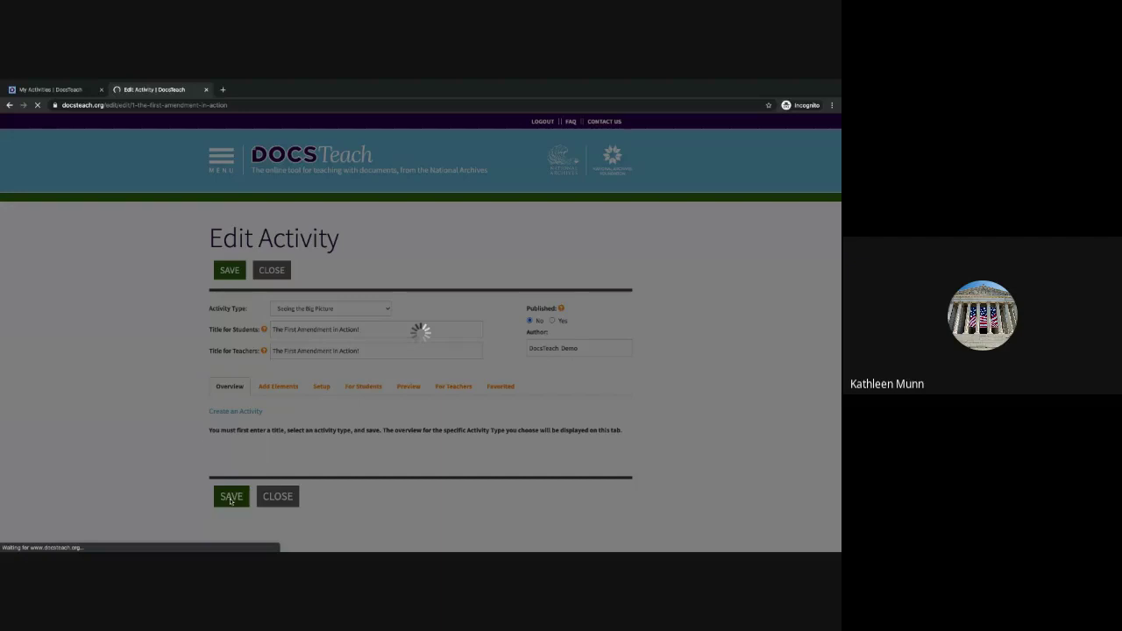
Start adding document elements to the activity and search the primary source documents for "Bill of rights"
scroll(252, 386, down, 2)
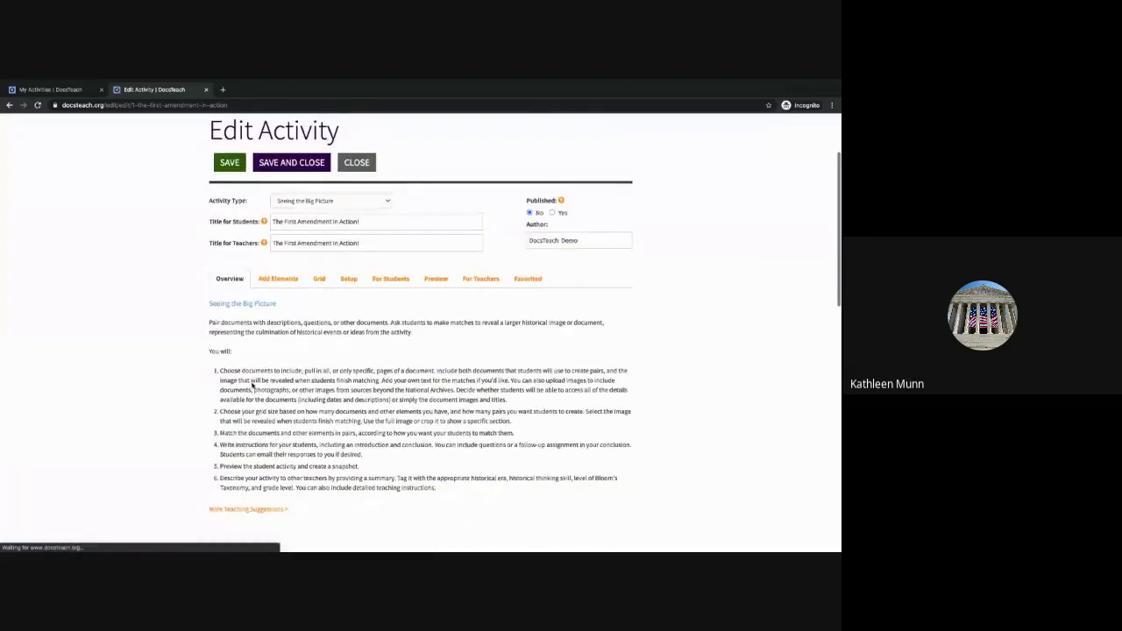
scroll(263, 368, up, 1)
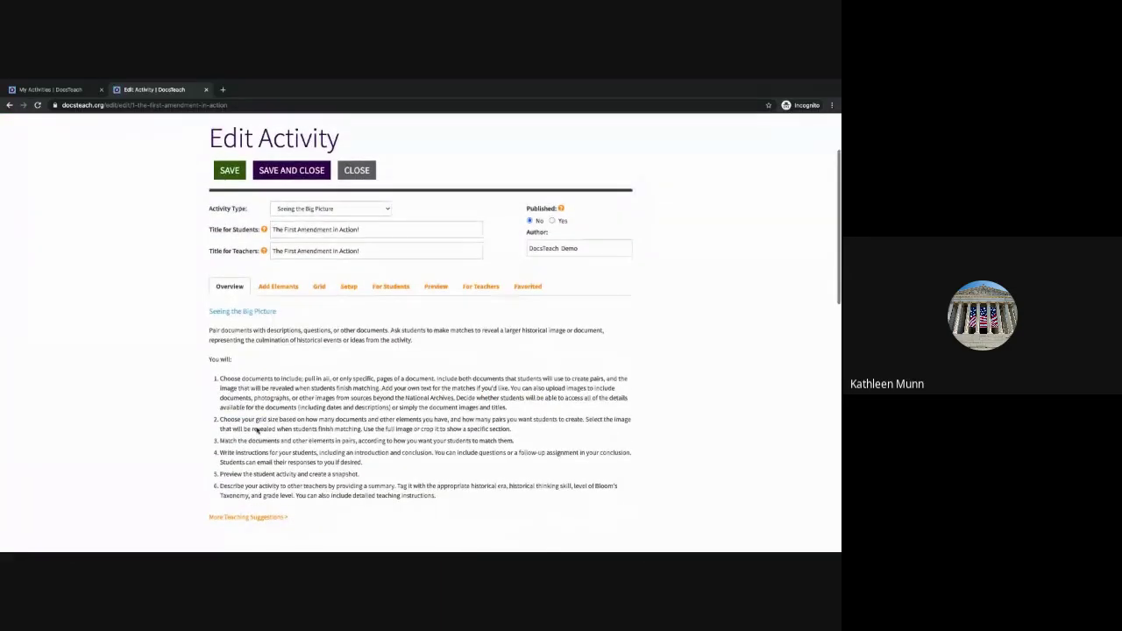
click(278, 301)
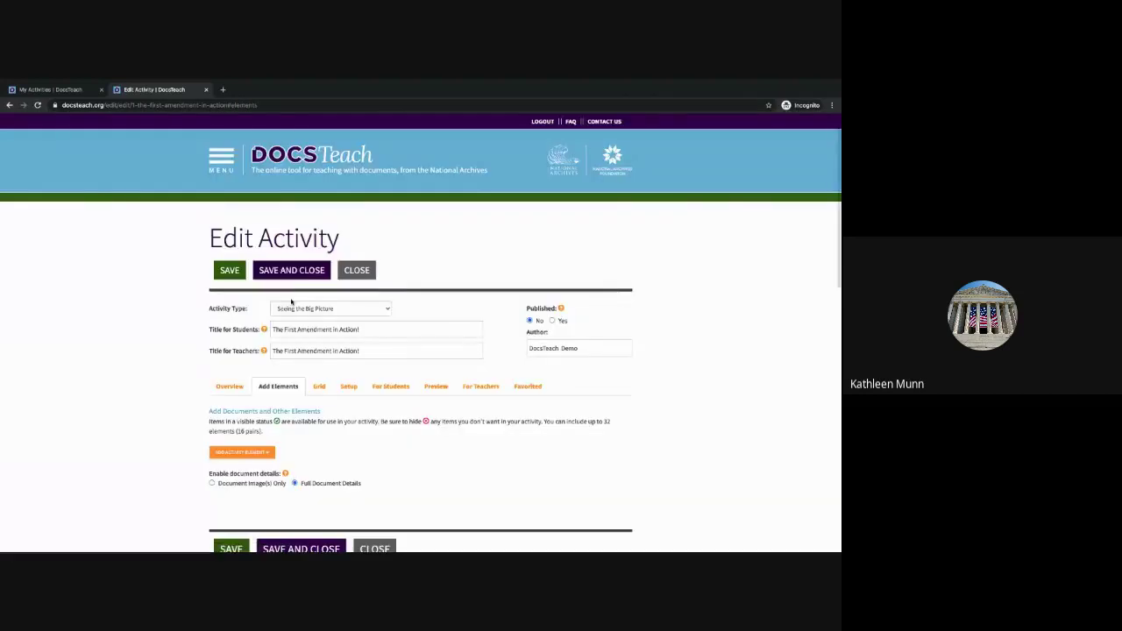
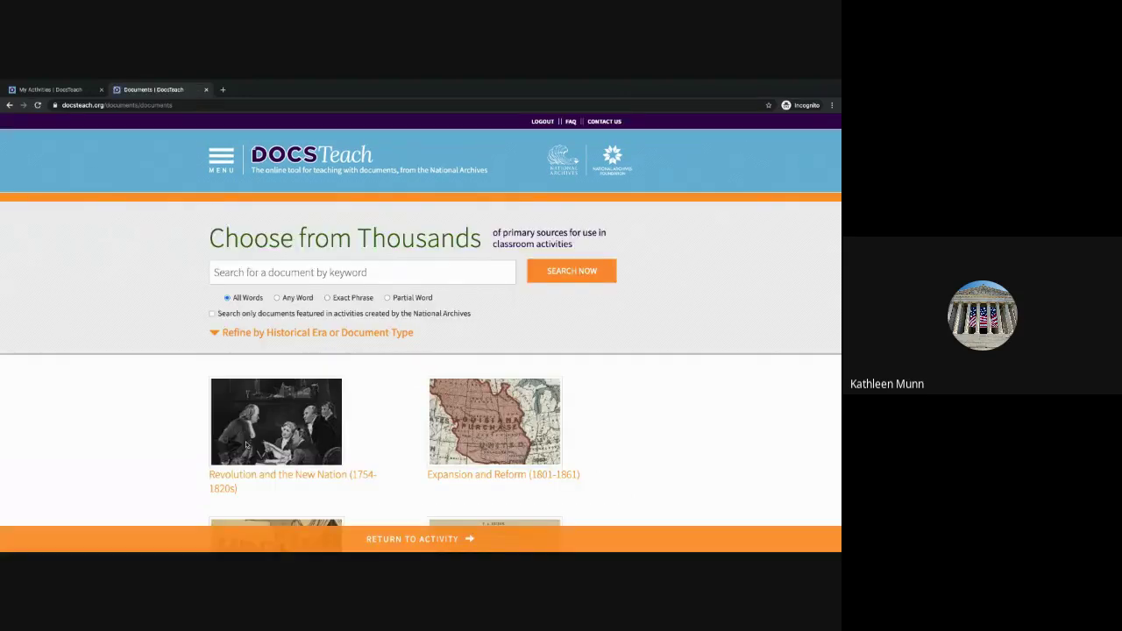
click(366, 268)
text(Bill o)
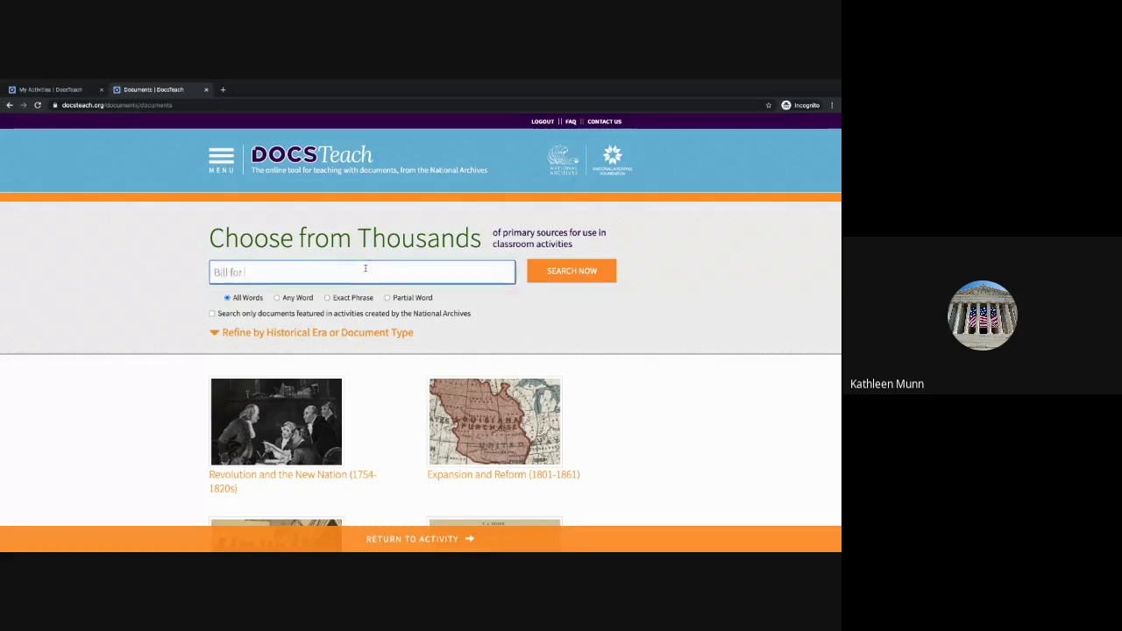
text(f rights)
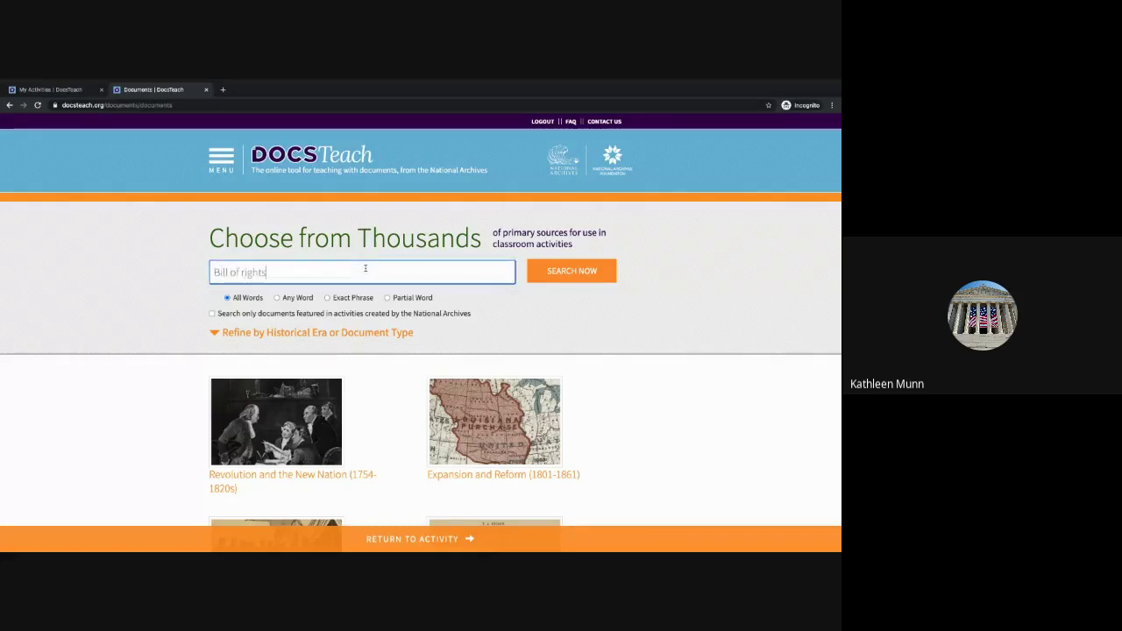
click(572, 271)
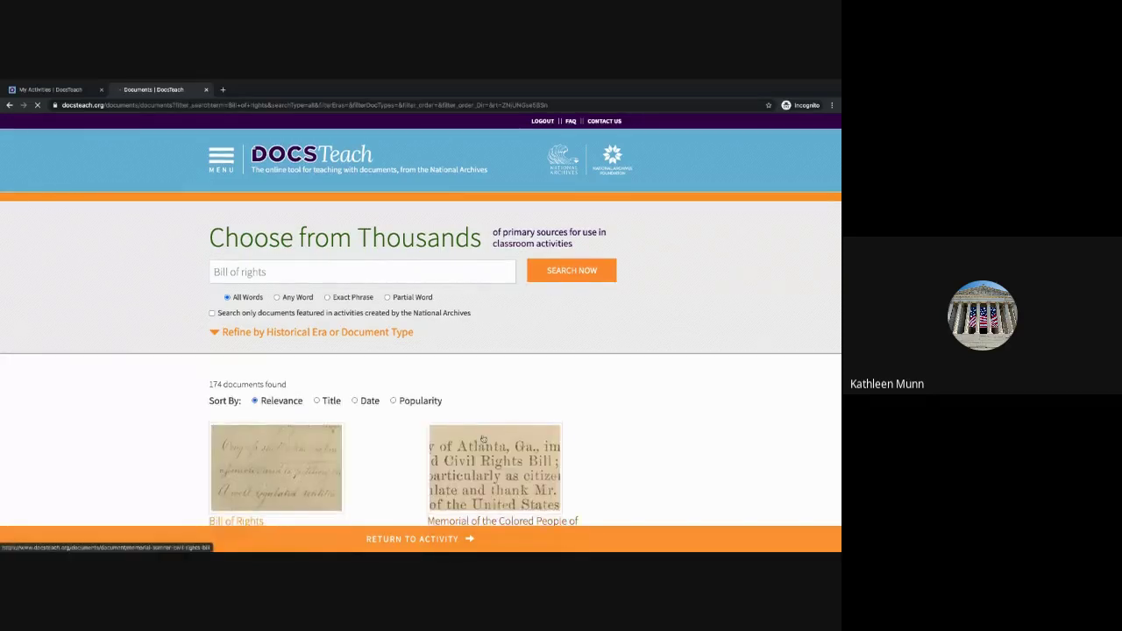
Open the Bill of Rights document and add all its pages to the activity The First Amendment in Action!
scroll(483, 438, down, 2)
click(253, 366)
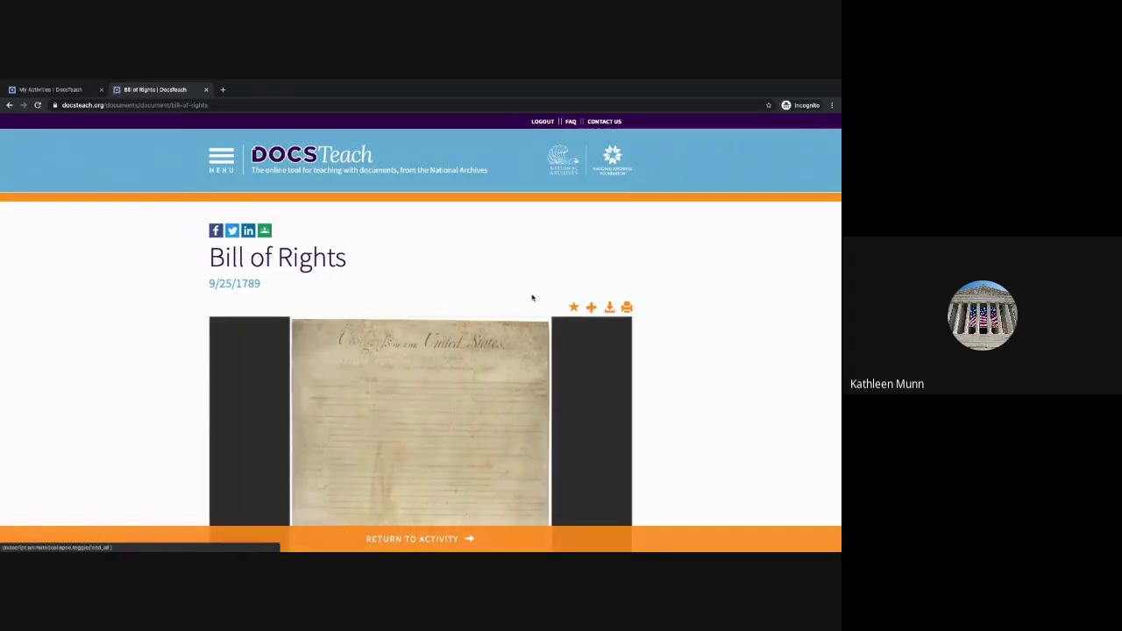
click(591, 307)
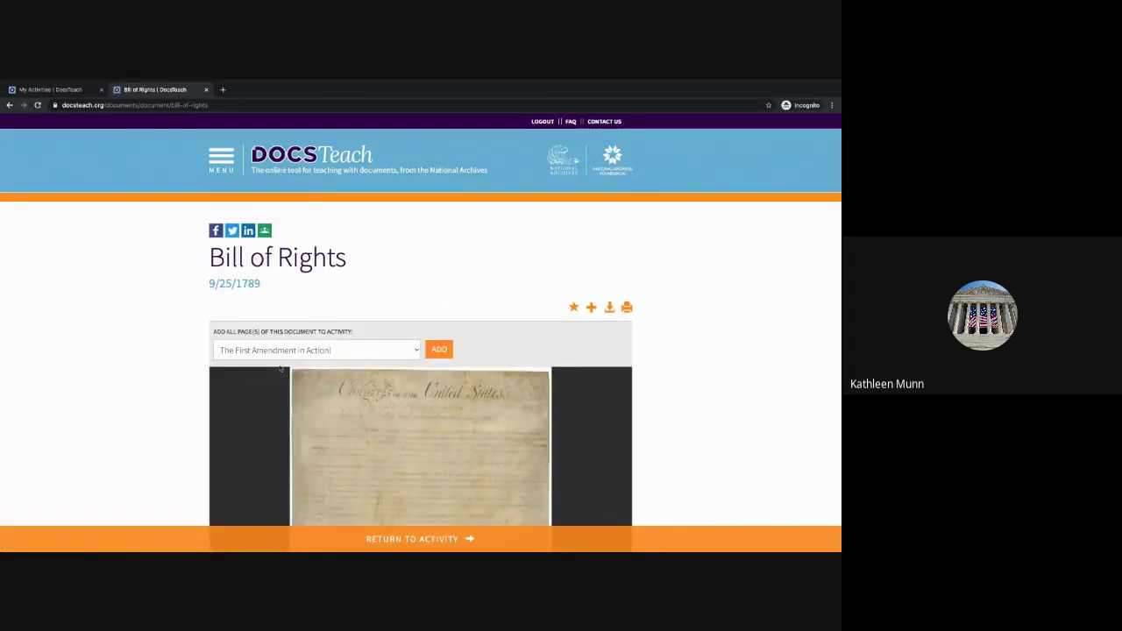
click(432, 352)
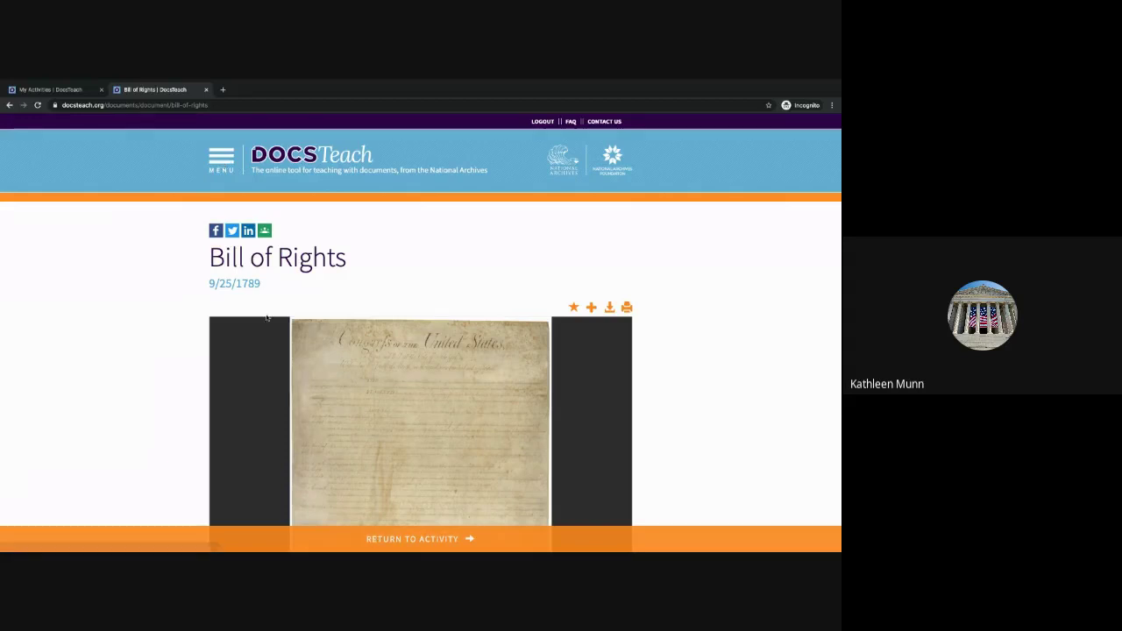
Open the account's saved documents and bring the Default Folder list into view
click(227, 164)
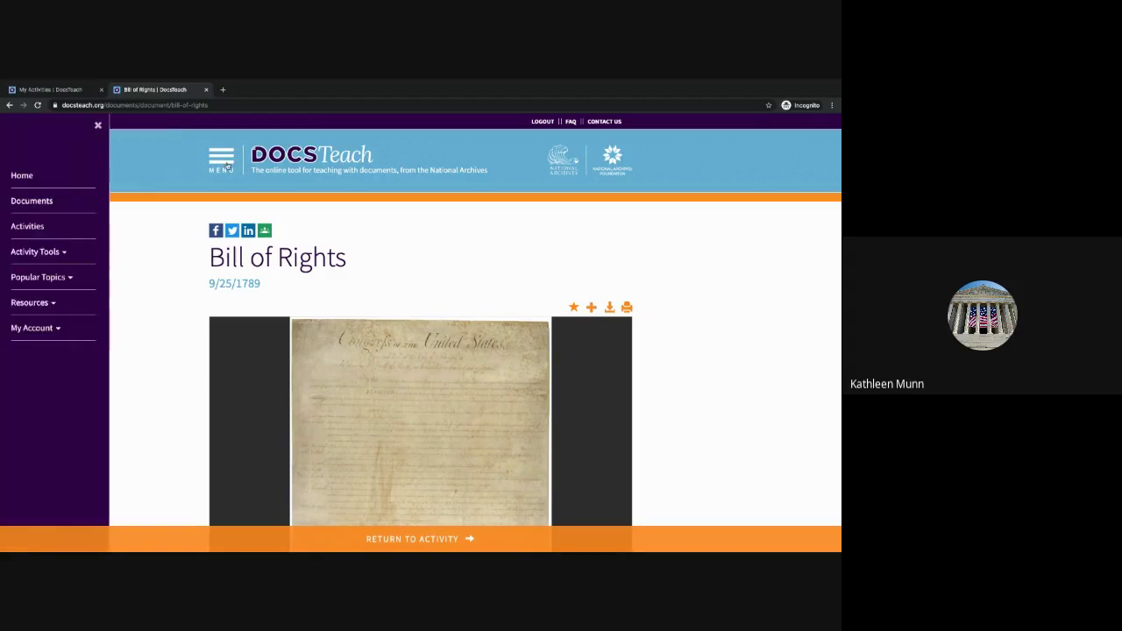
click(25, 327)
click(26, 365)
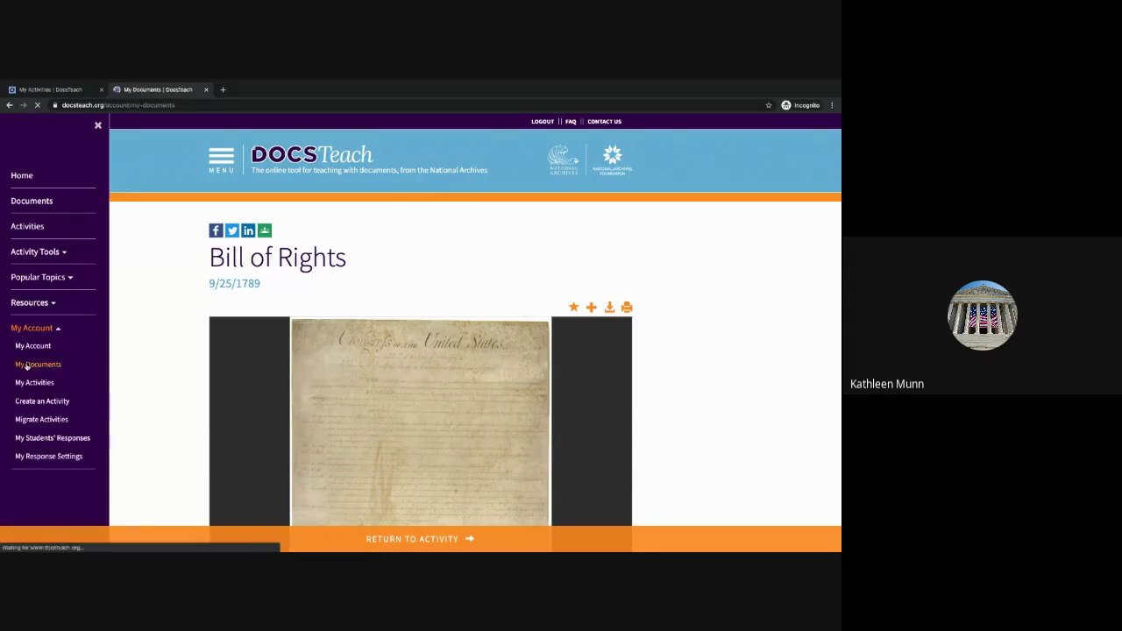
scroll(298, 364, down, 1)
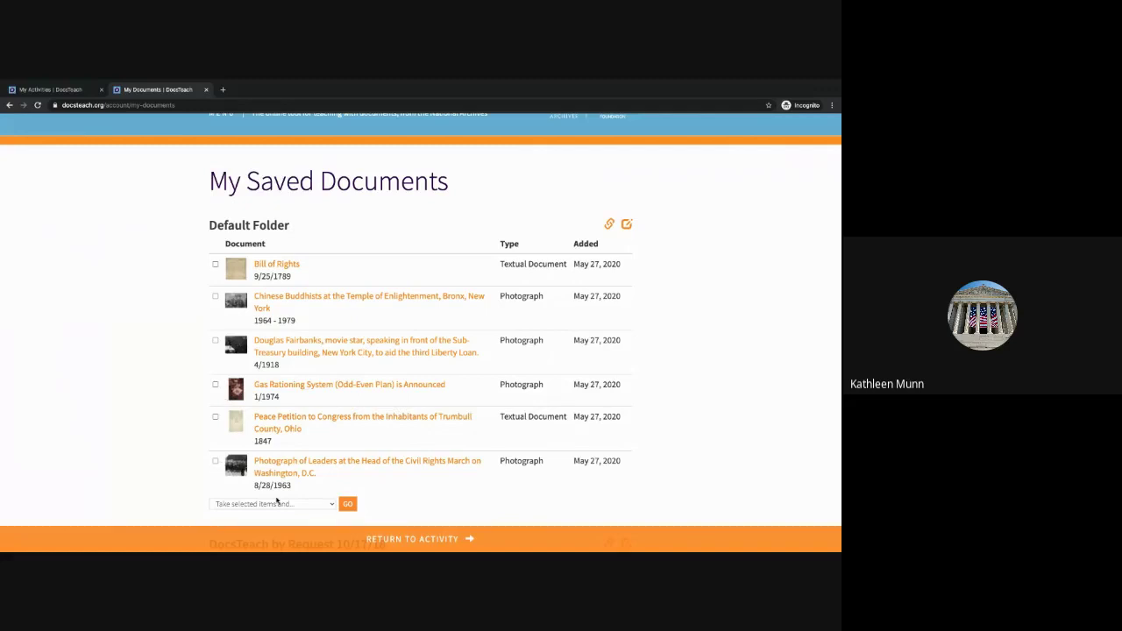
Select the saved photograph of leaders at the Civil Rights March and choose to add it to The First Amendment in Action!
click(215, 461)
click(274, 505)
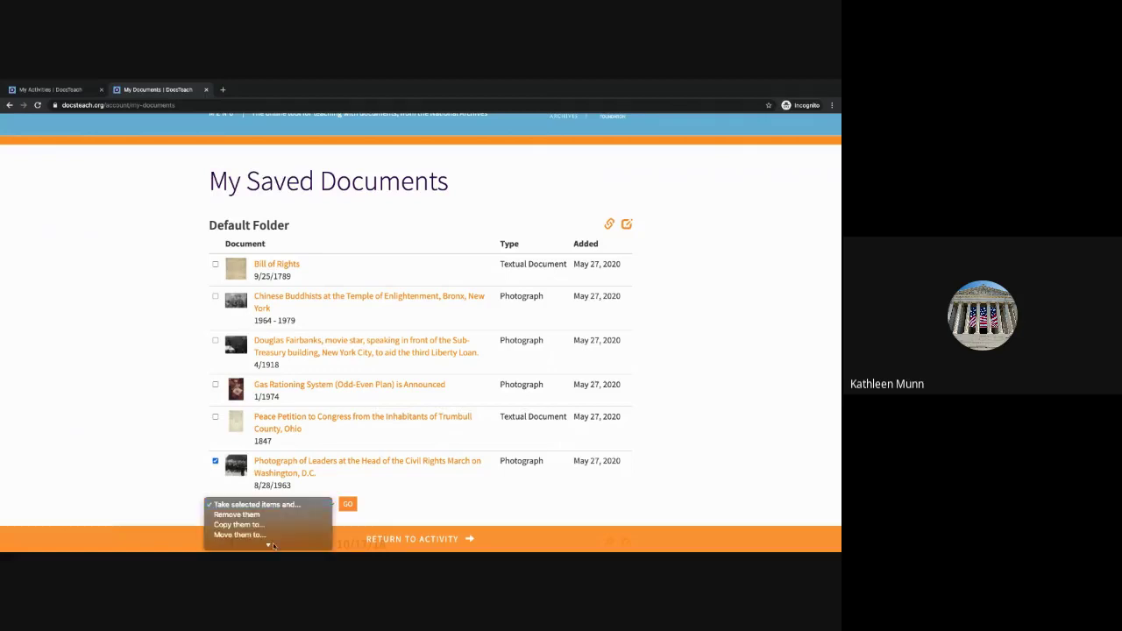
click(272, 541)
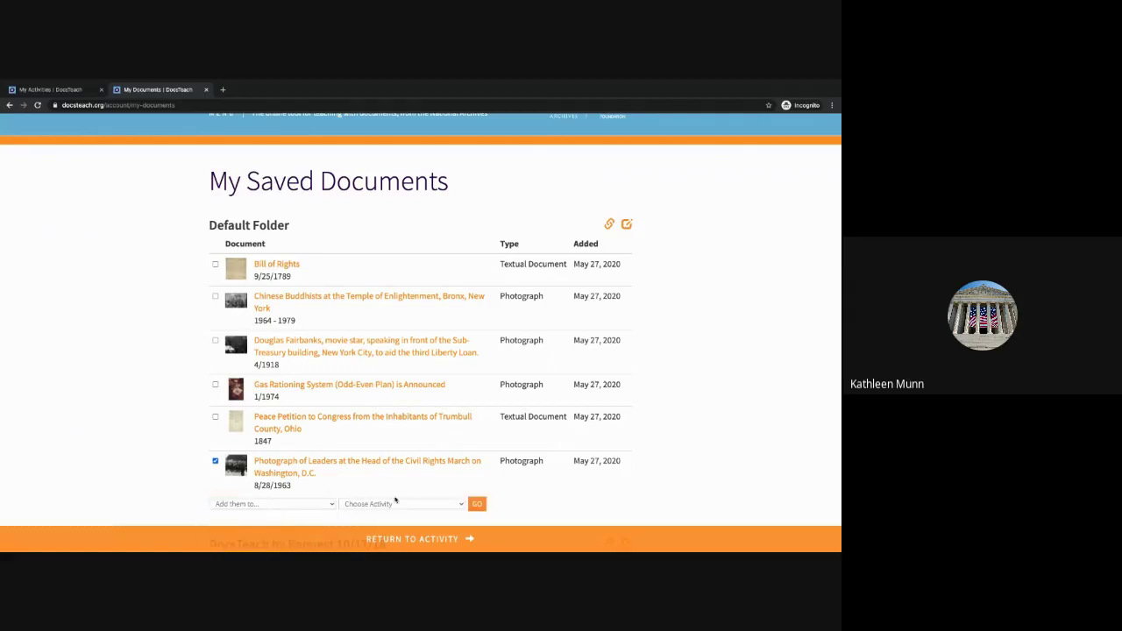
click(396, 503)
scroll(400, 524, down, 2)
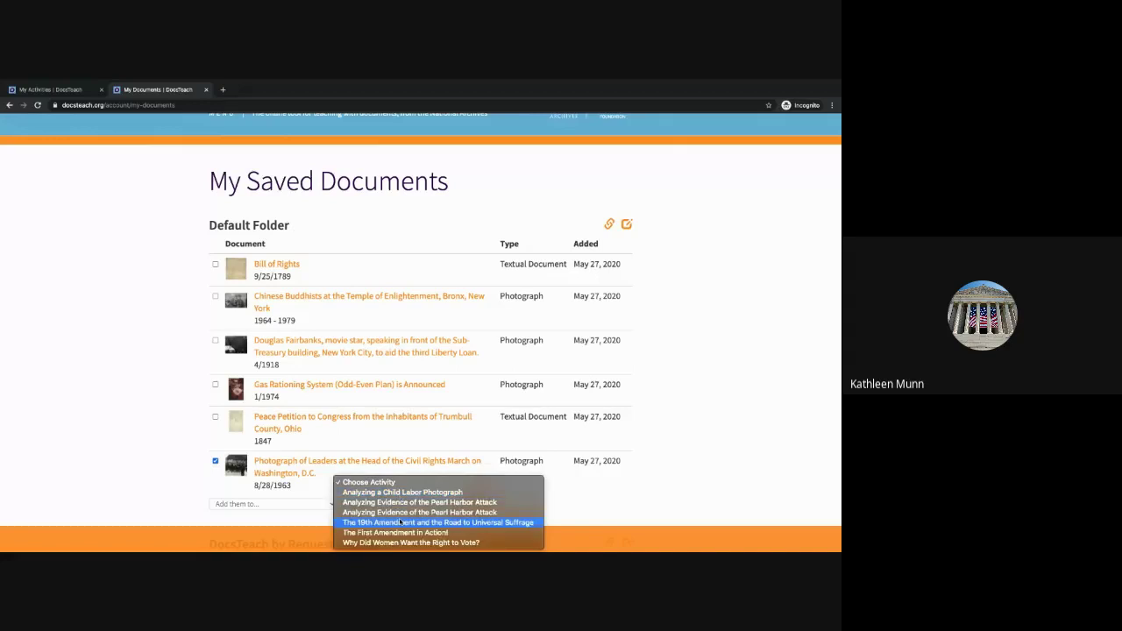
click(396, 532)
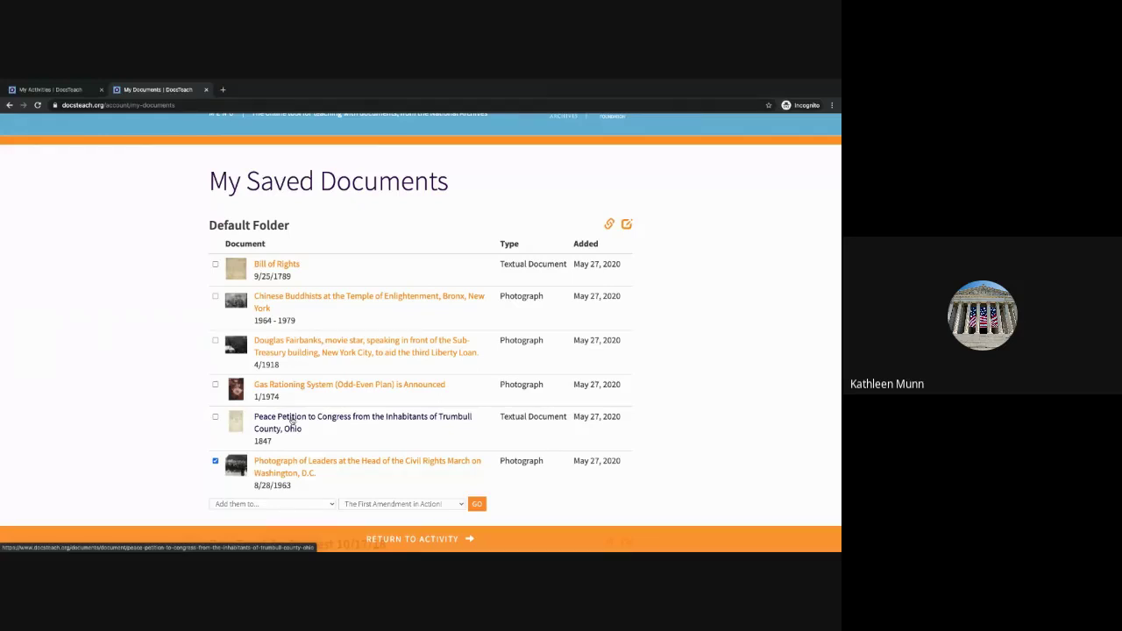
Add only page 1 of the Trumbull County, Ohio Peace Petition to The First Amendment in Action! and return to the activity
click(292, 421)
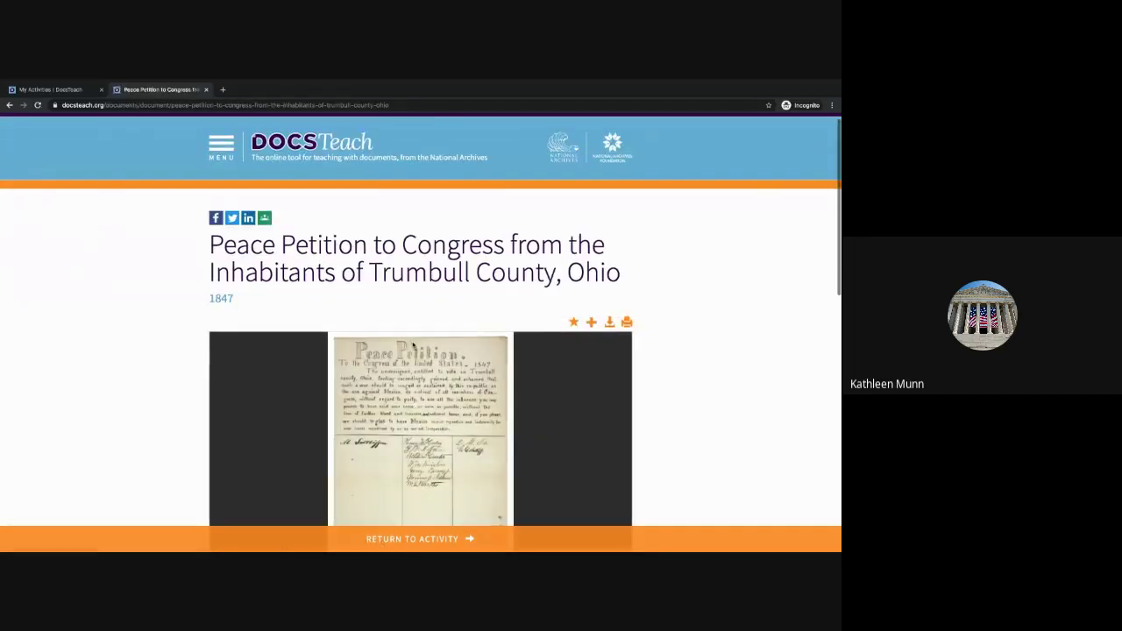
scroll(425, 287, down, 1)
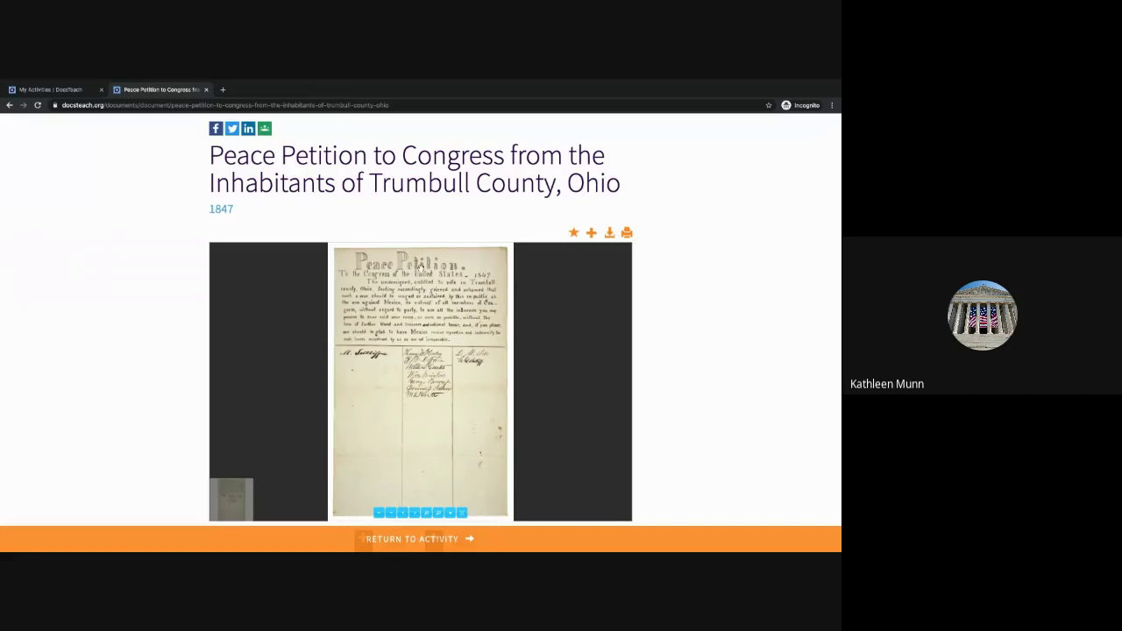
scroll(689, 366, down, 1)
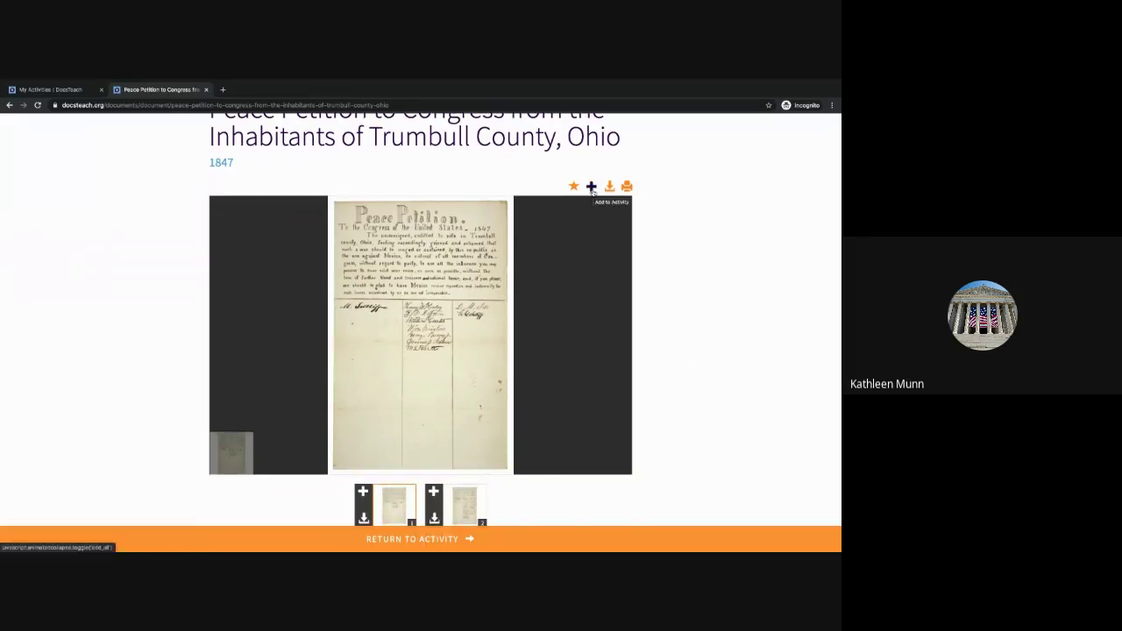
scroll(714, 301, down, 2)
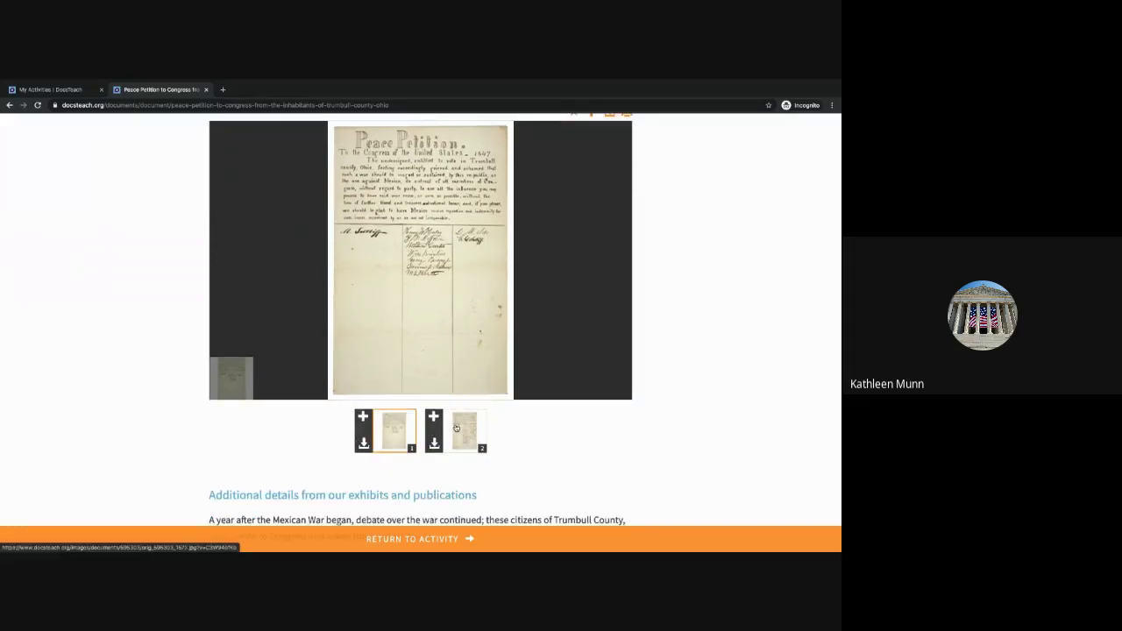
click(361, 419)
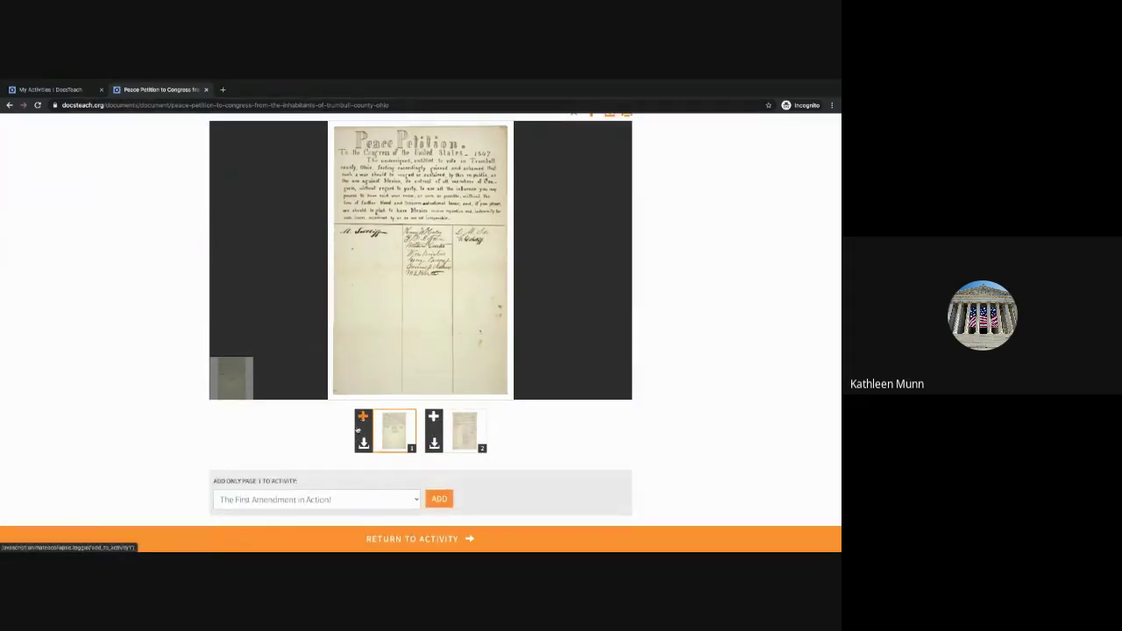
click(440, 502)
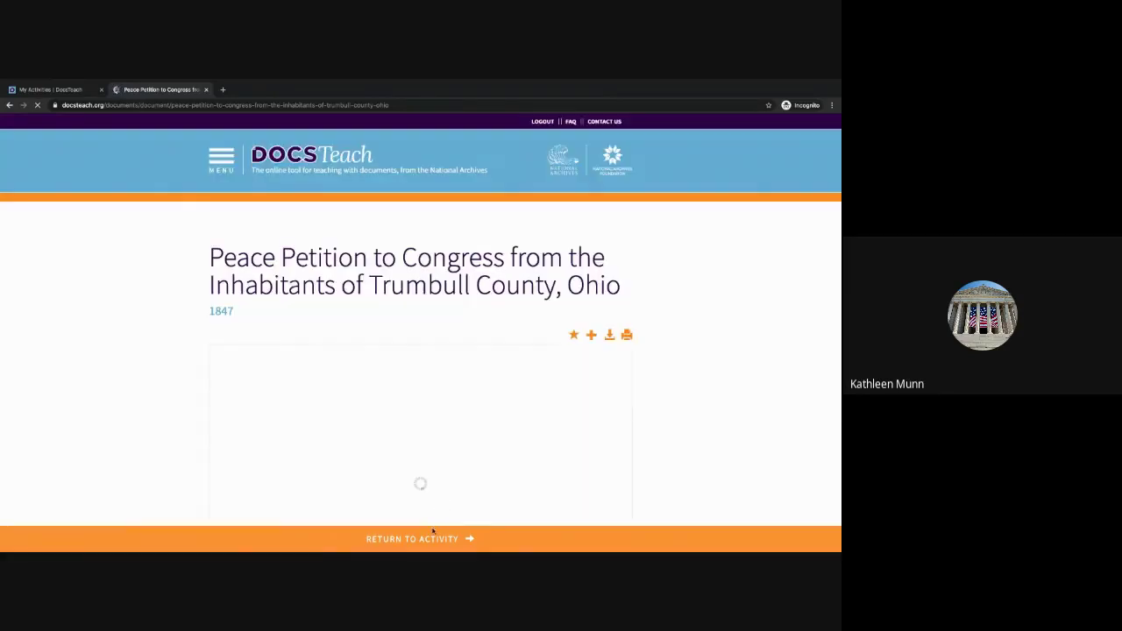
click(424, 539)
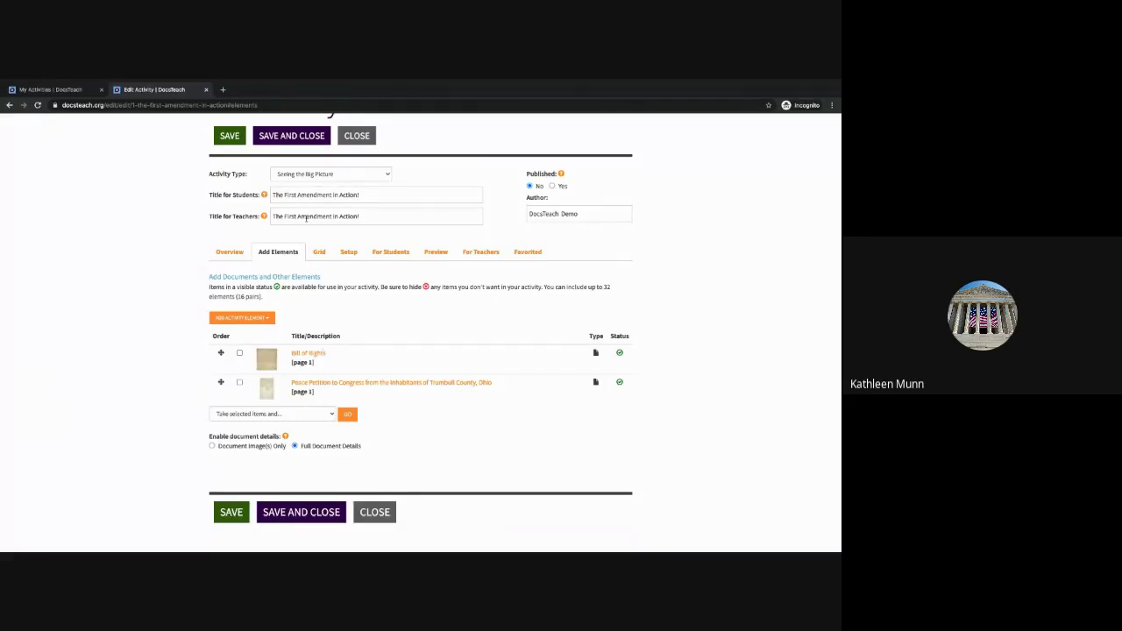
Add a text element reading "Petition the government" and save the activity
click(242, 318)
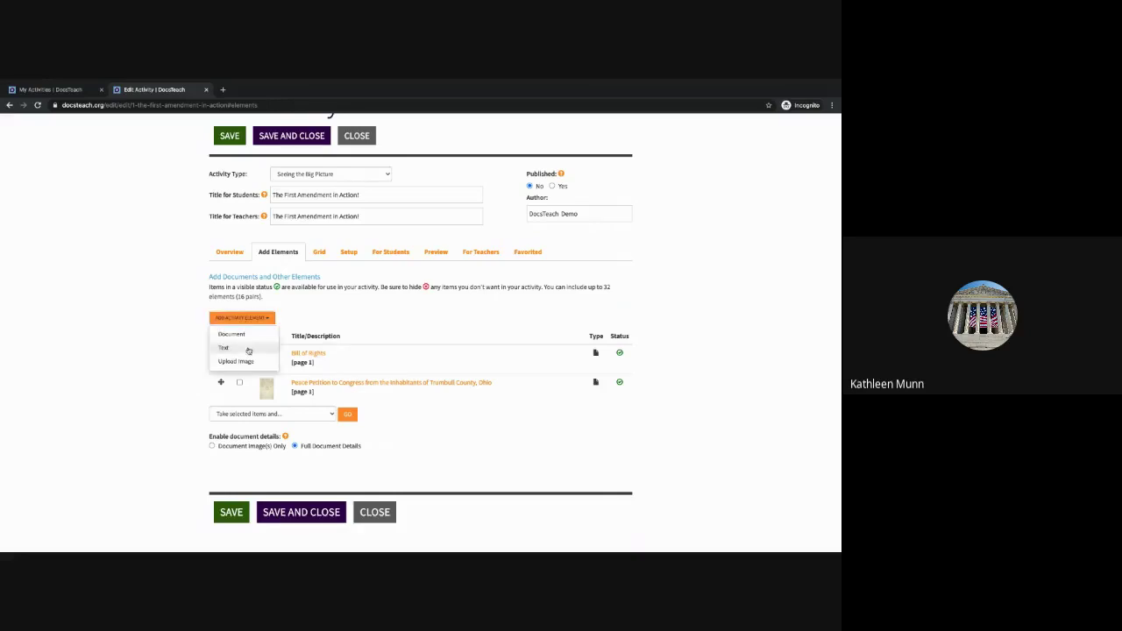
click(247, 352)
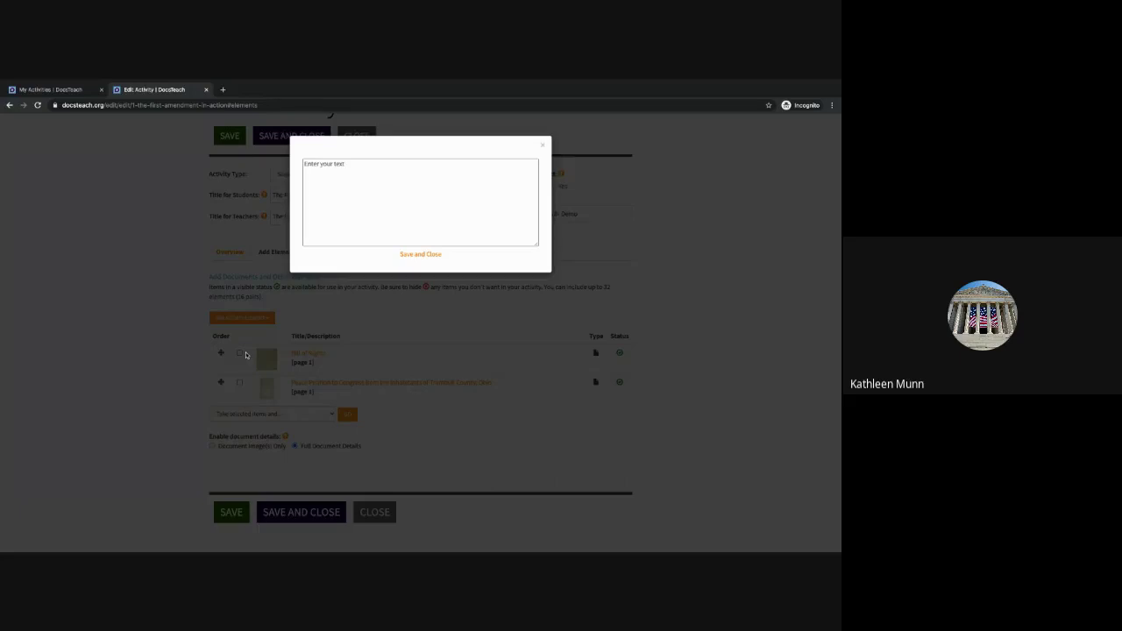
click(383, 182)
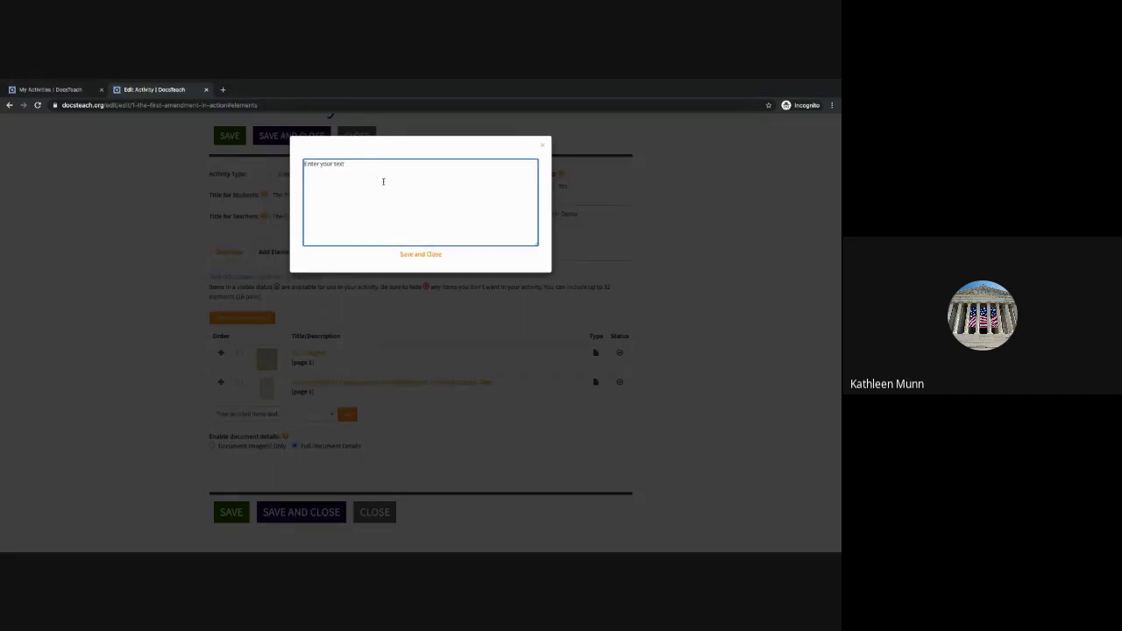
text(T)
key(BackSpace)
text(Petition the government)
click(436, 255)
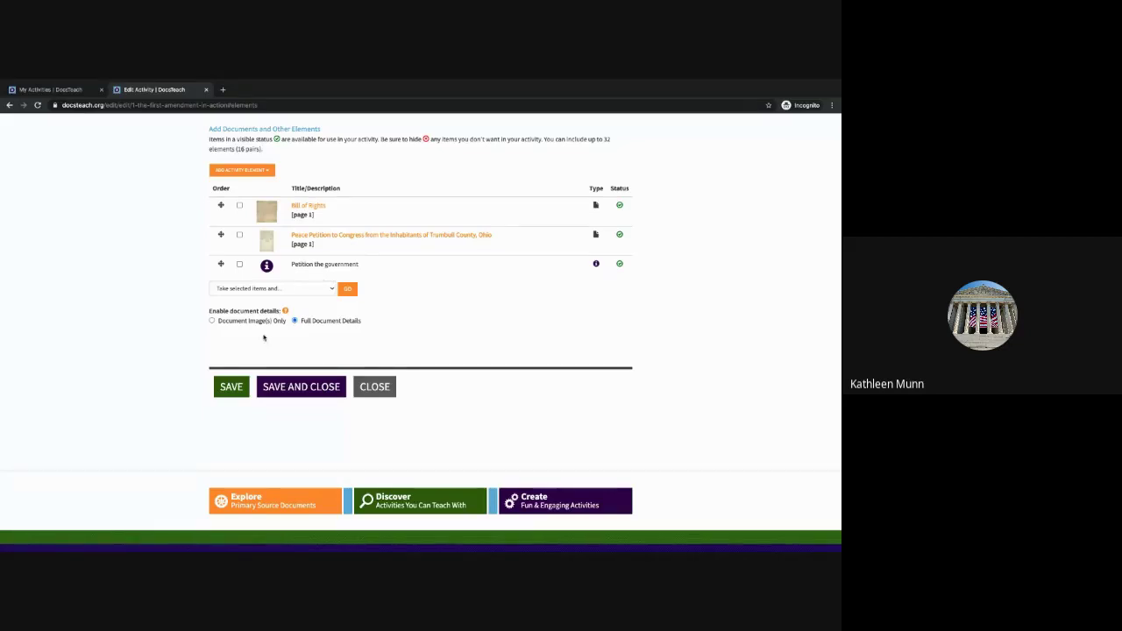
click(226, 386)
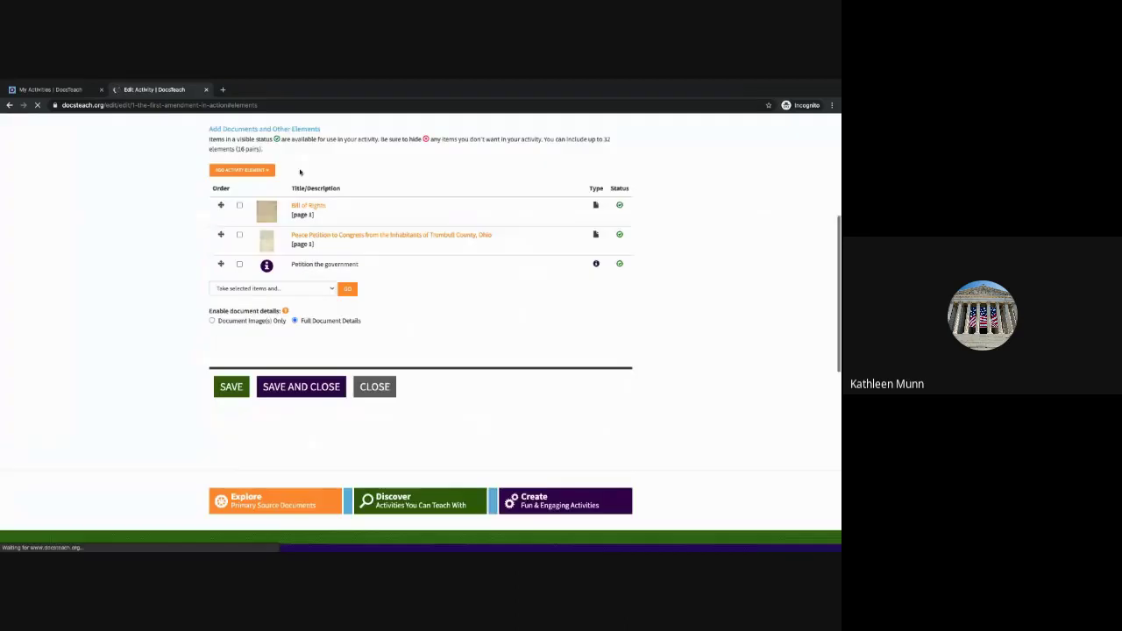
Review the activity's grid sizes and reward document choices, return to its element list, and save and close the activity
click(320, 140)
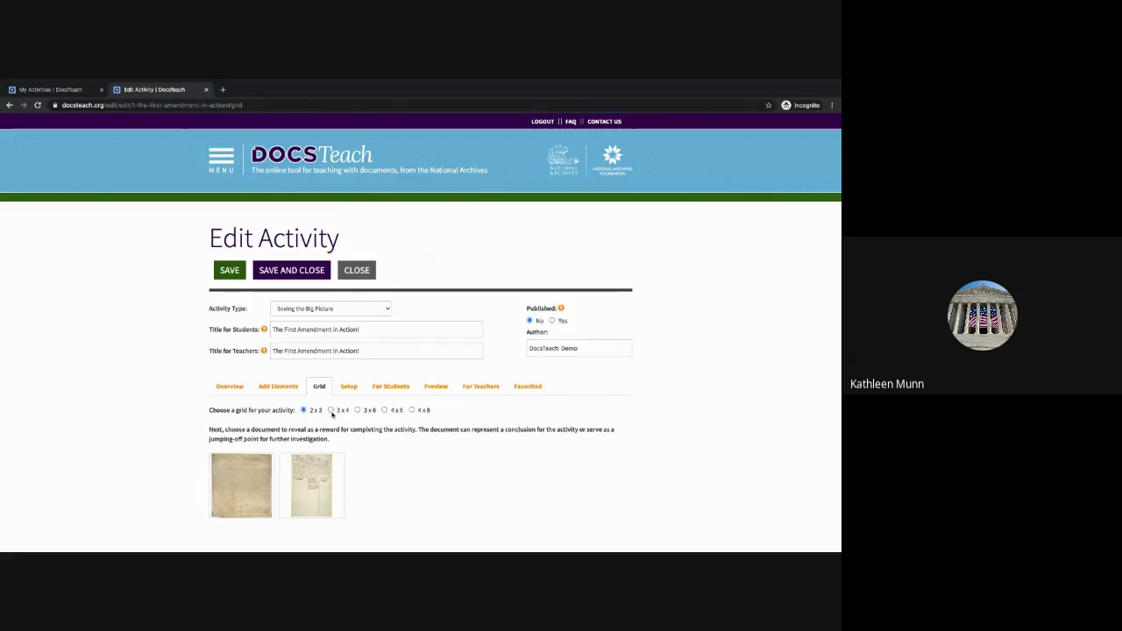
scroll(329, 407, down, 2)
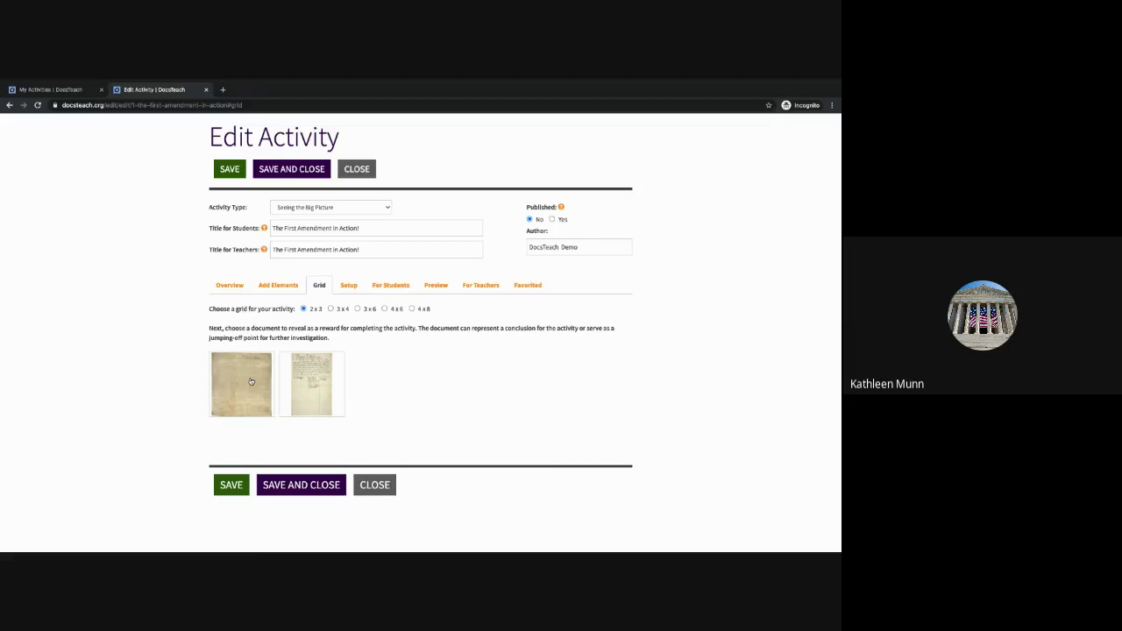
click(280, 285)
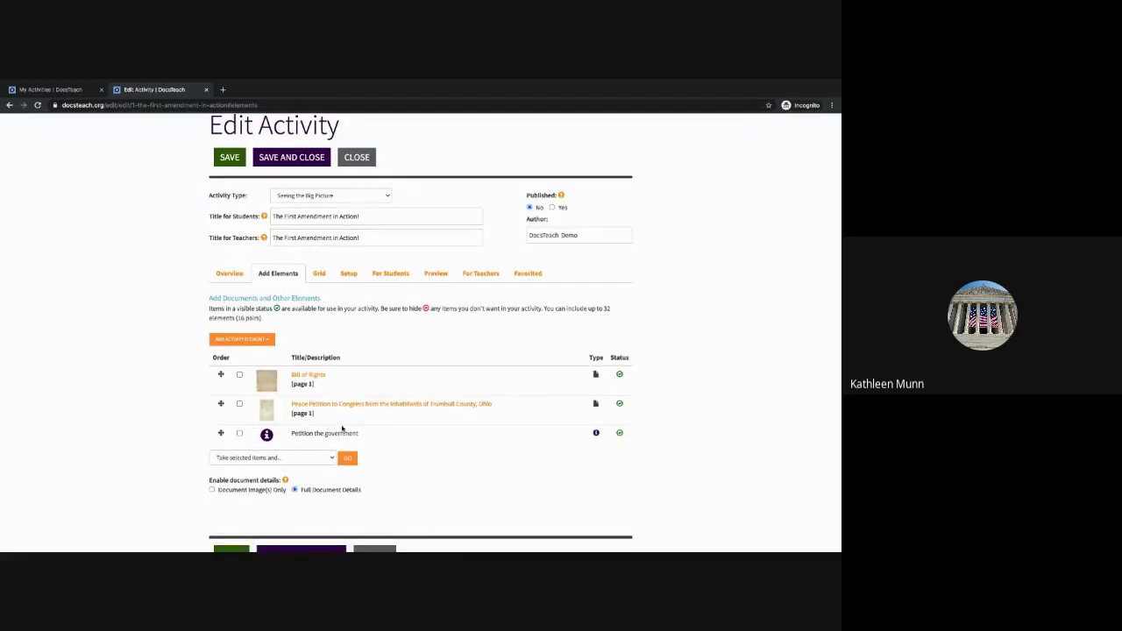
click(338, 407)
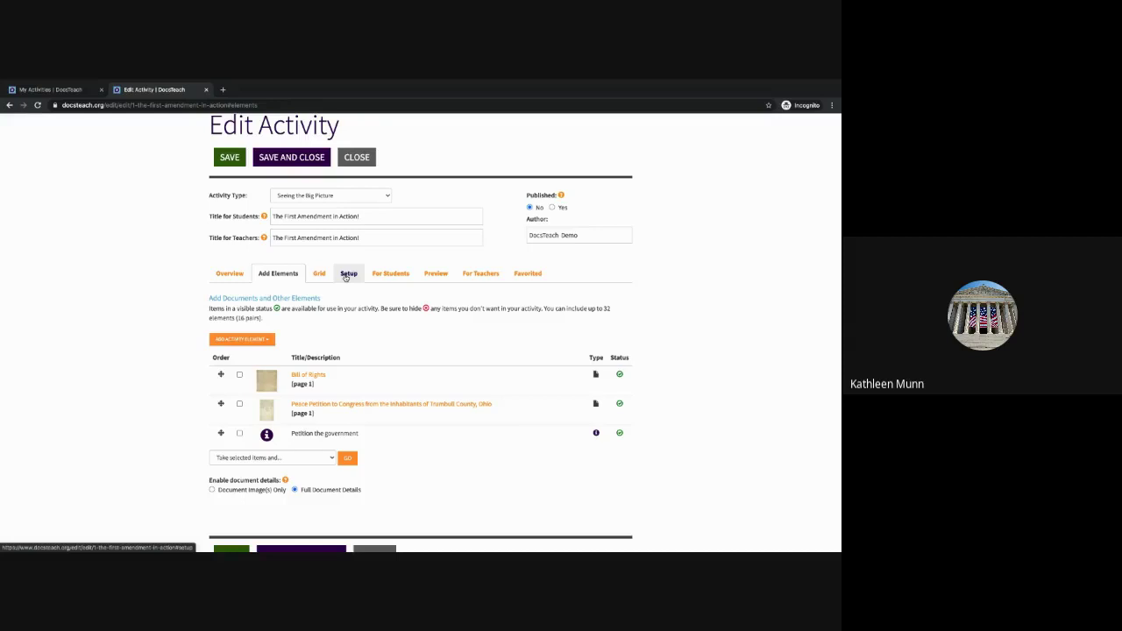
scroll(439, 377, down, 1)
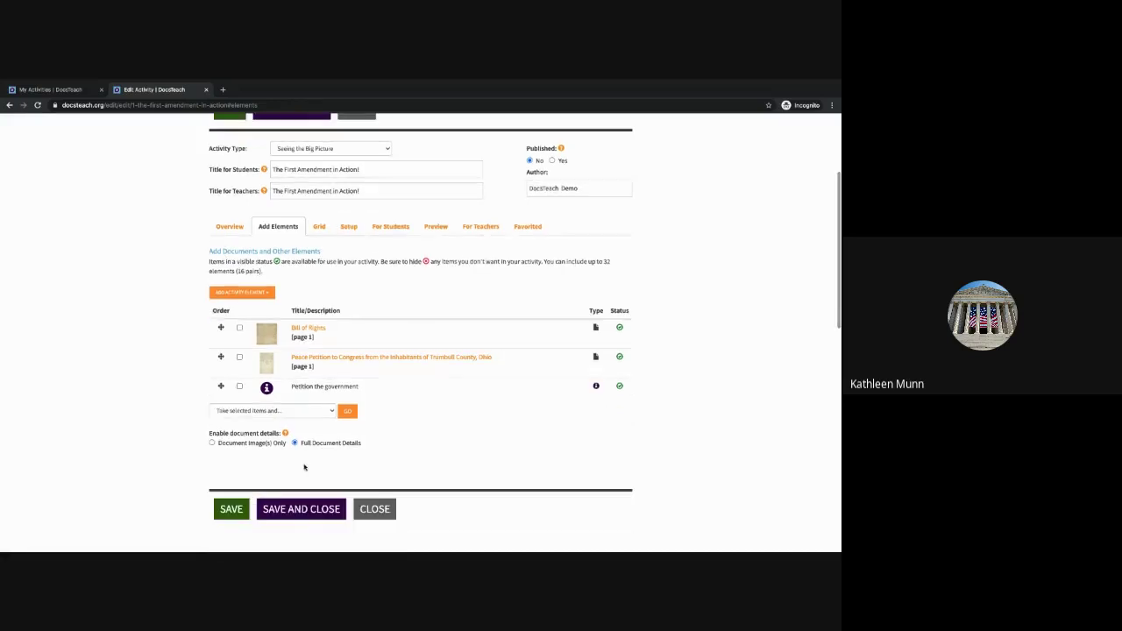
click(316, 508)
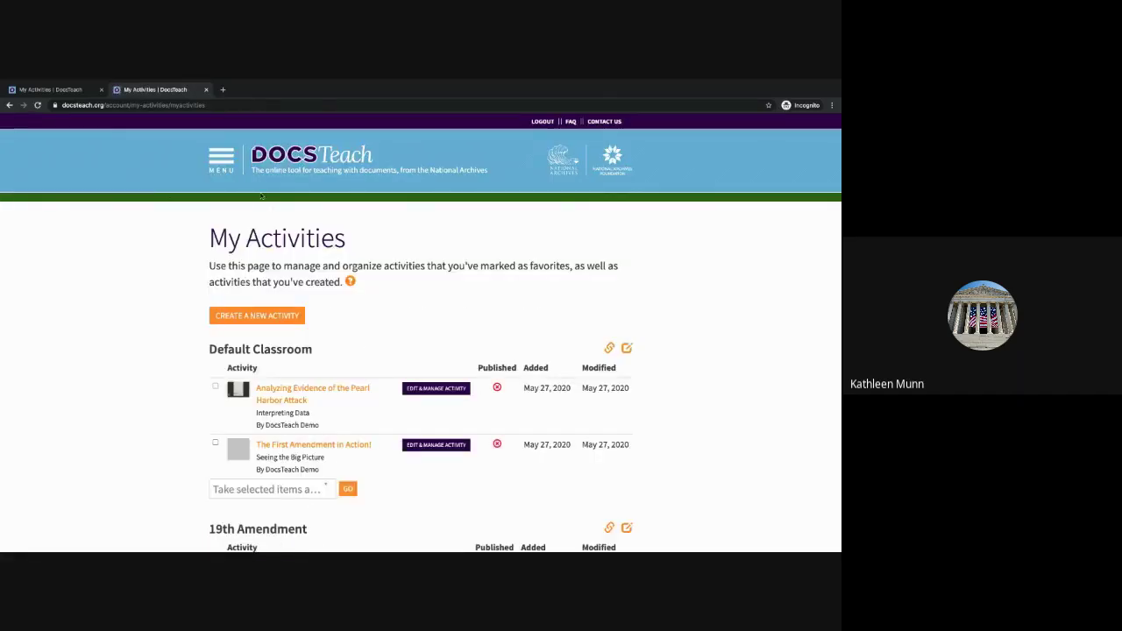
Open the Activity-Creation Guide from the site's resources and look through its sections on activity tools and gathering primary sources
click(222, 158)
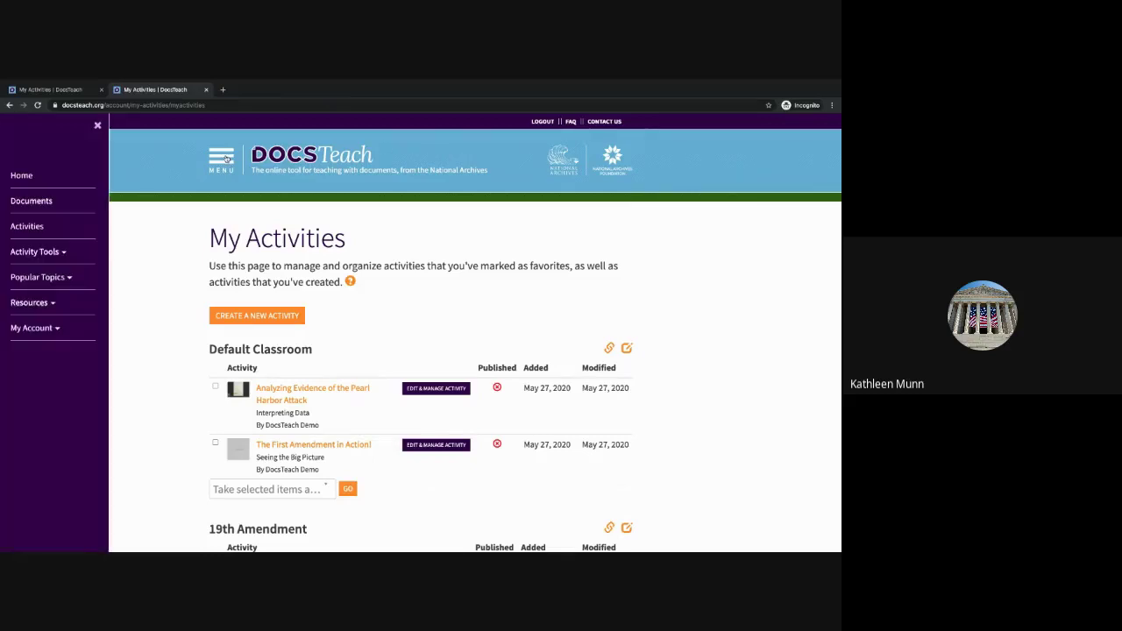
click(31, 304)
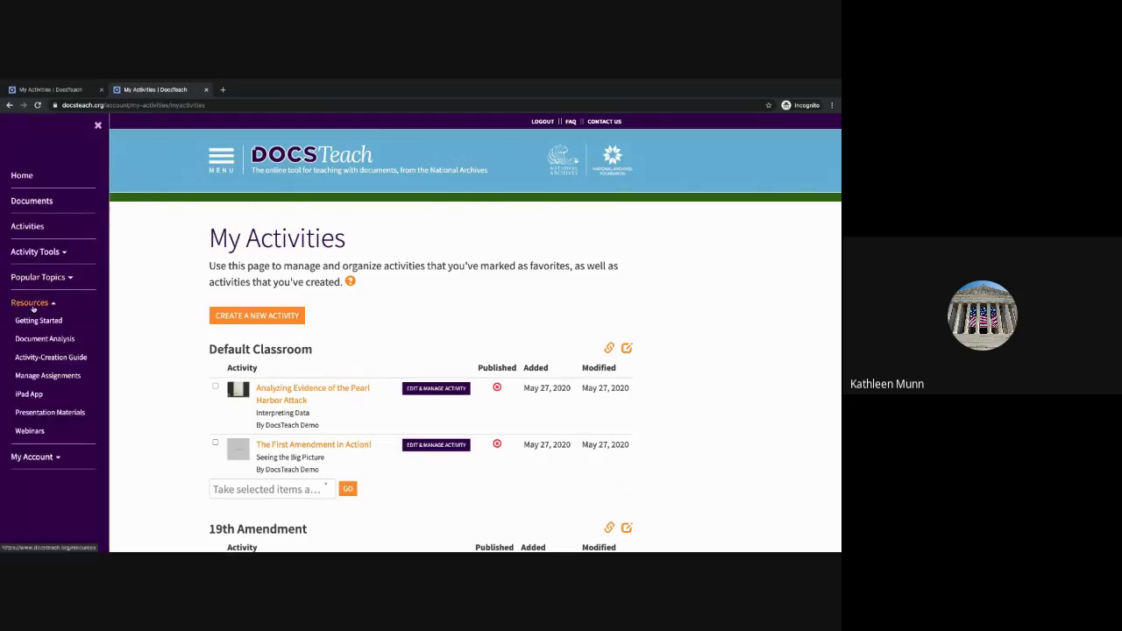
click(36, 361)
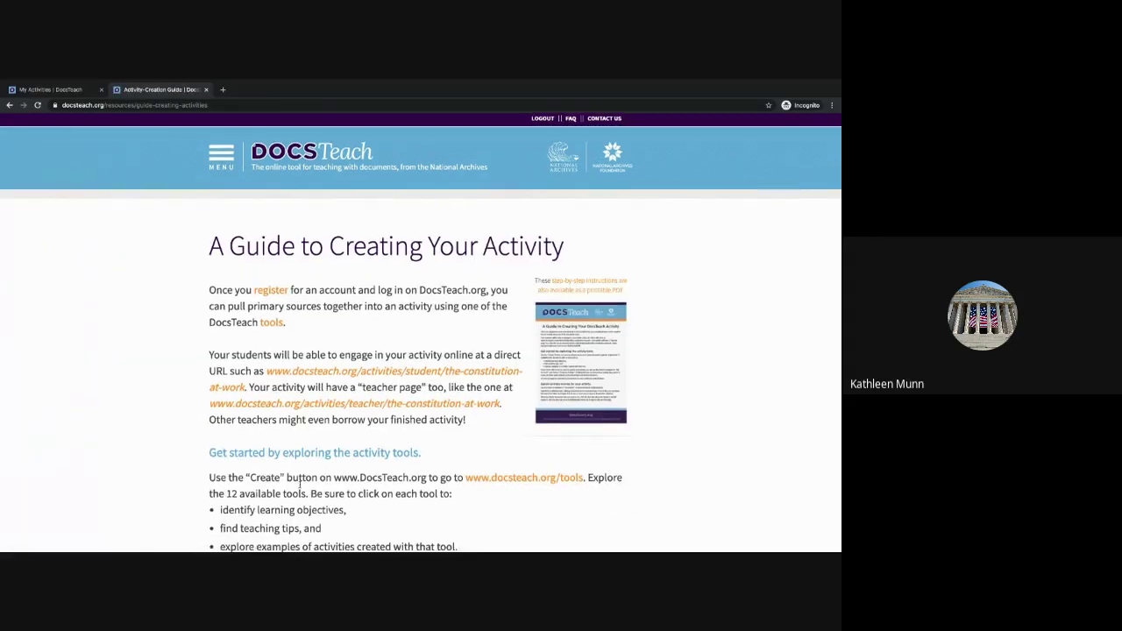
scroll(377, 484, down, 1)
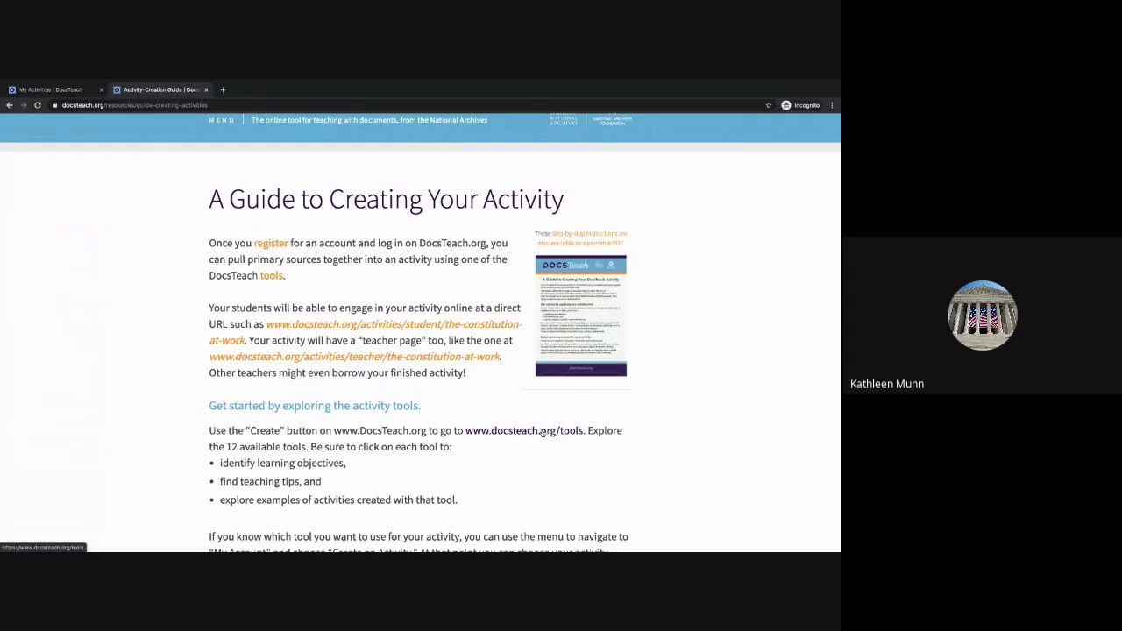
scroll(515, 480, down, 1)
scroll(517, 439, down, 3)
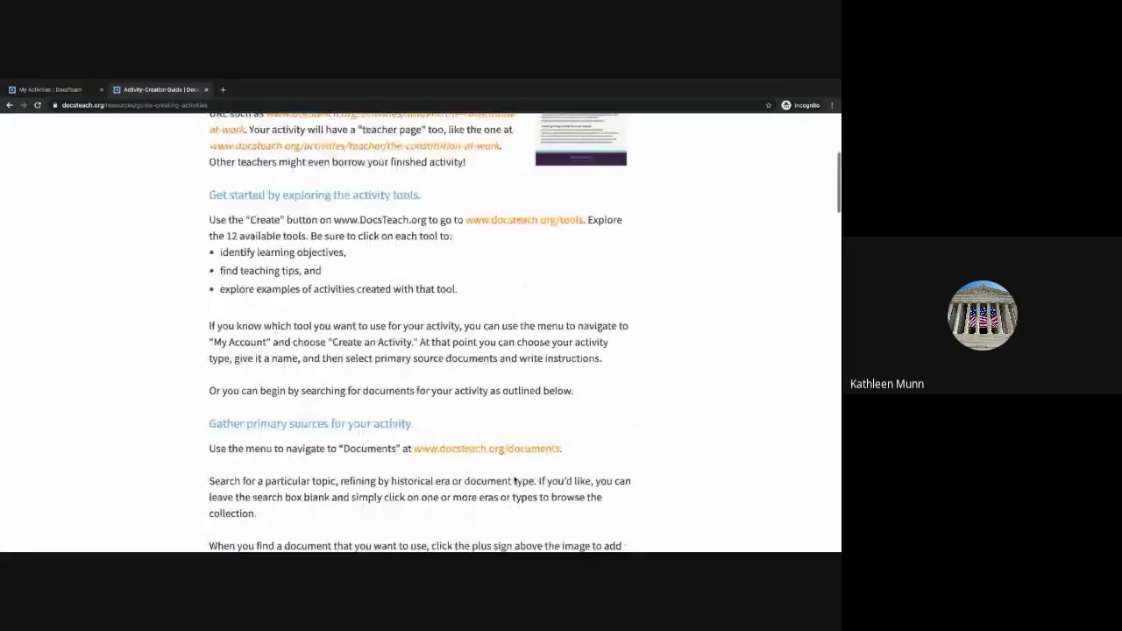
scroll(526, 351, up, 1)
Follow the guide's link to the activity tools and examine the Analyzing Documents page's learning objectives, creation steps and teaching tips
click(531, 283)
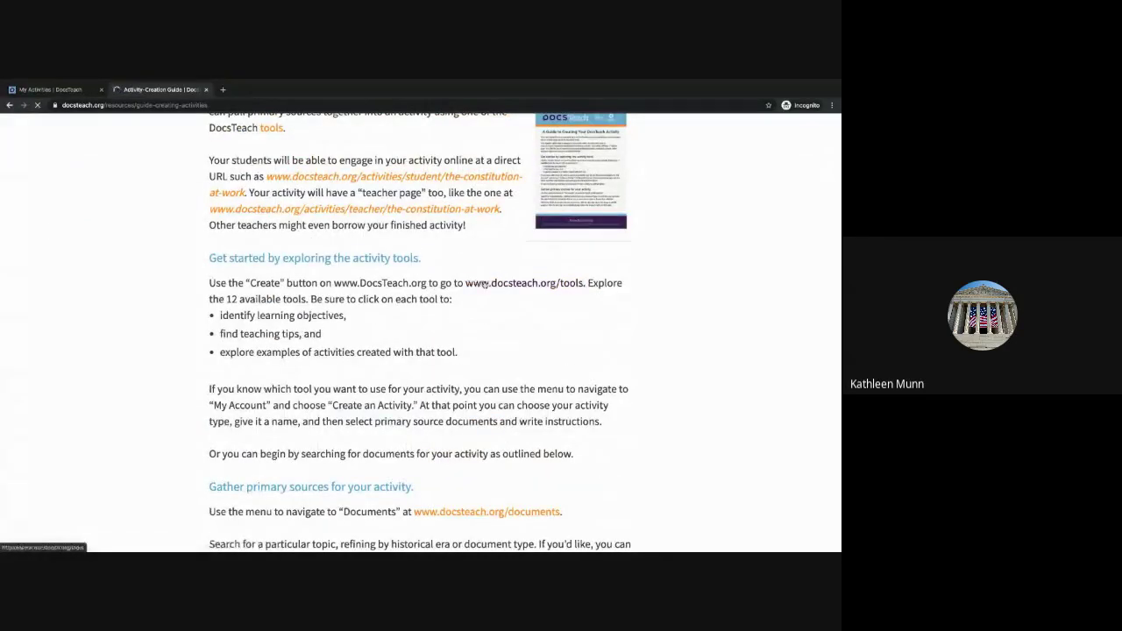
scroll(408, 368, down, 3)
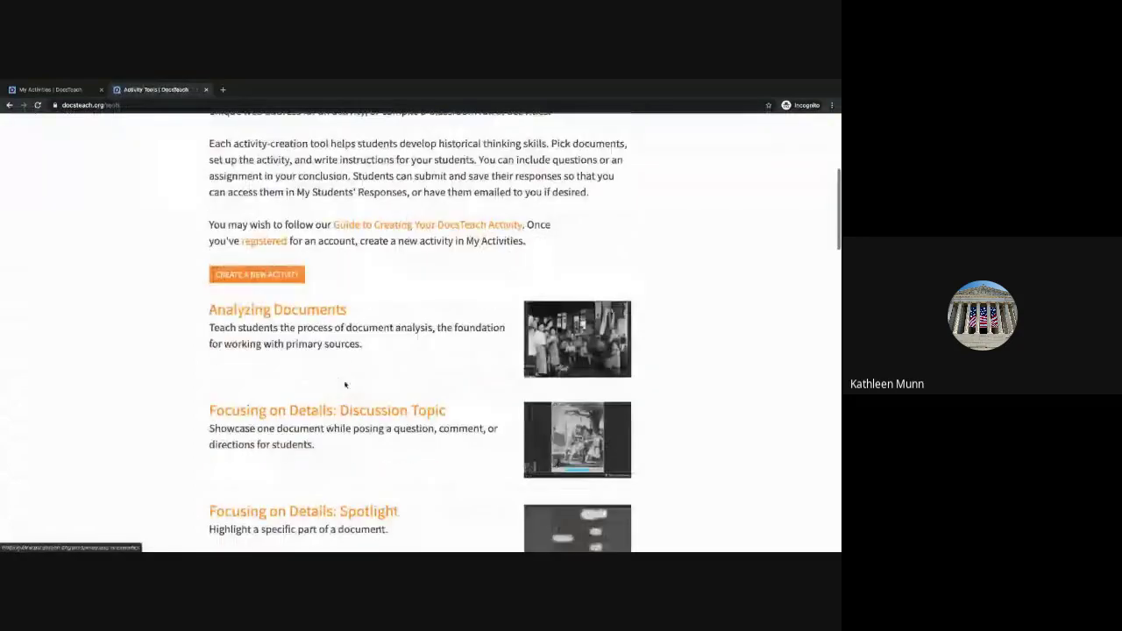
click(329, 311)
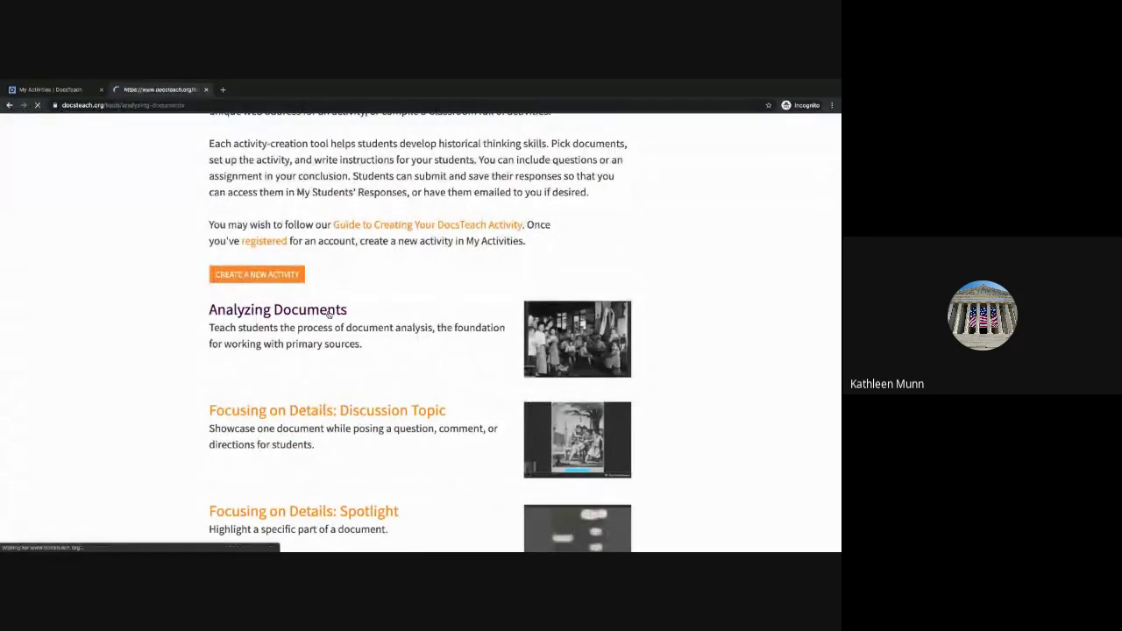
scroll(328, 410, down, 1)
scroll(329, 409, down, 3)
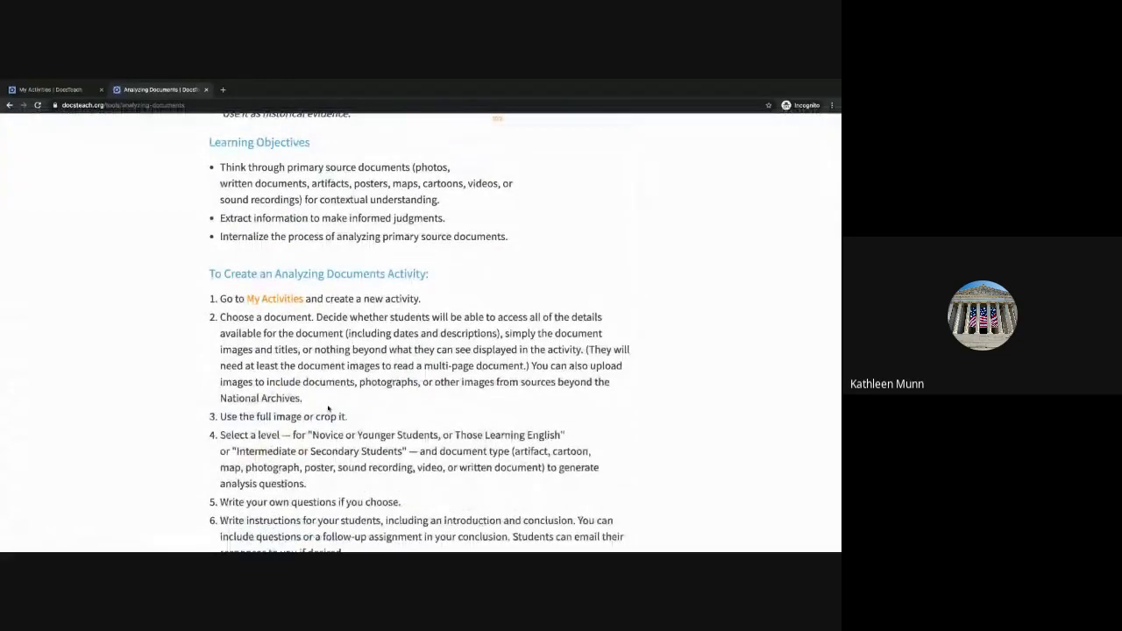
scroll(329, 409, down, 10)
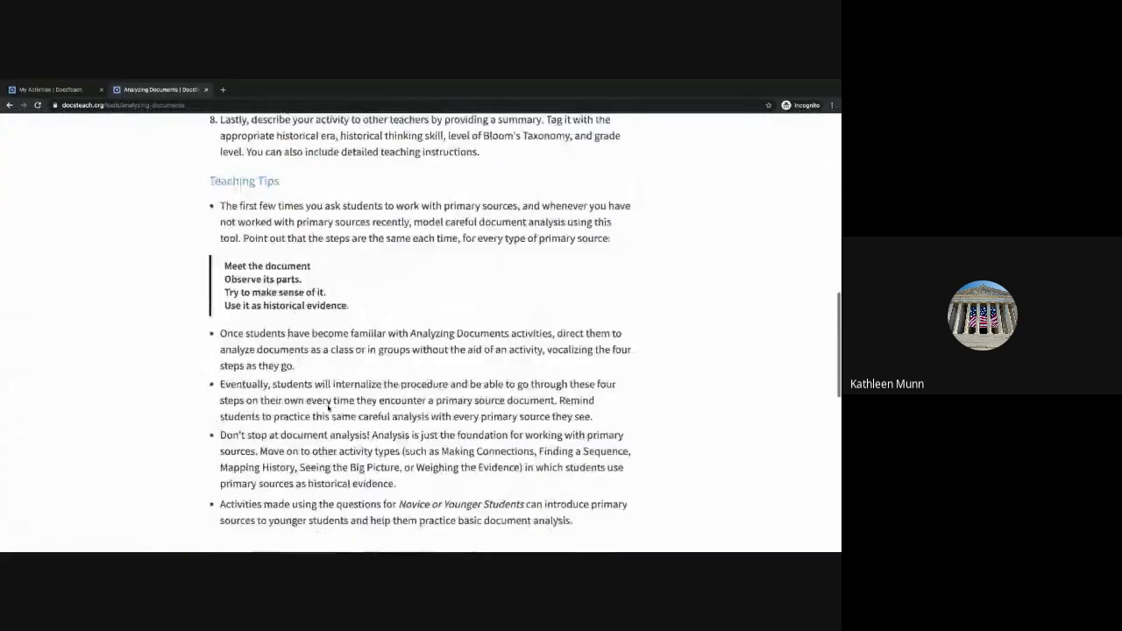
scroll(329, 409, up, 12)
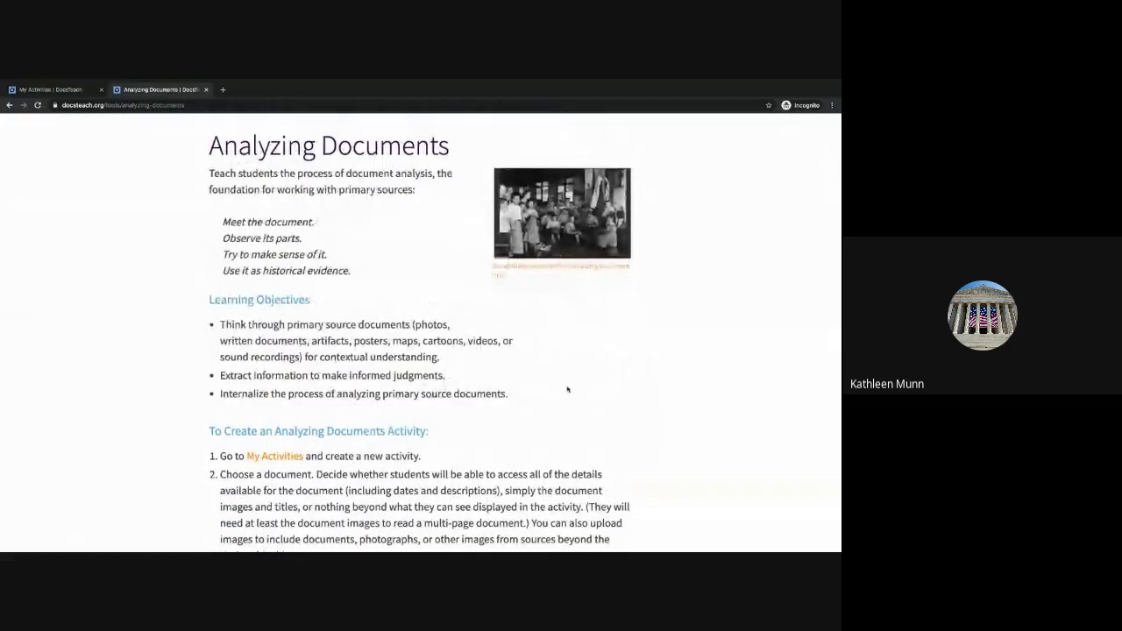
scroll(452, 286, up, 1)
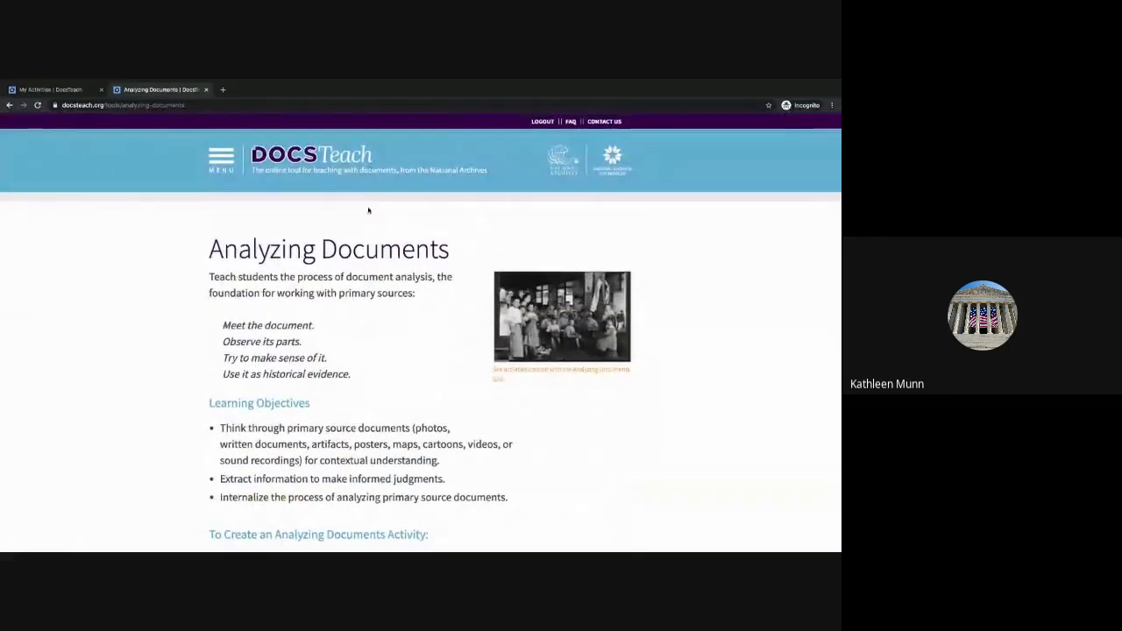